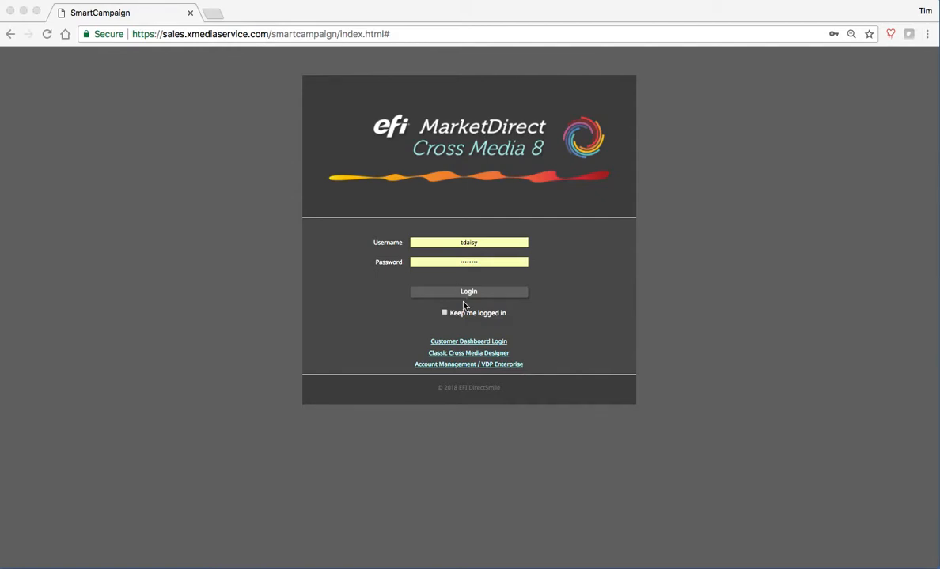
- Log in with the entered credentials to reach the dashboard showing 3 leads and 6 campaigns
click(475, 295)
click(475, 294)
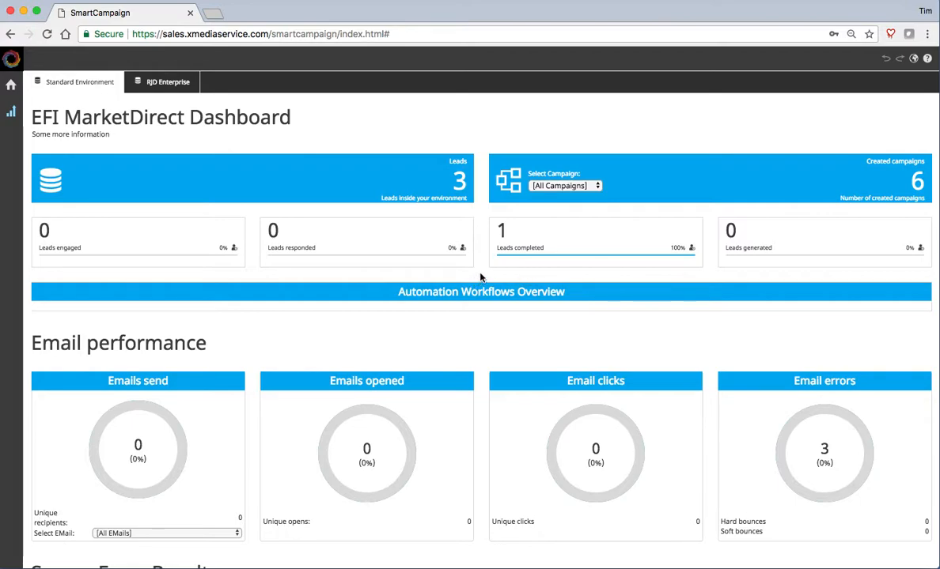
scroll(480, 277, down, 5)
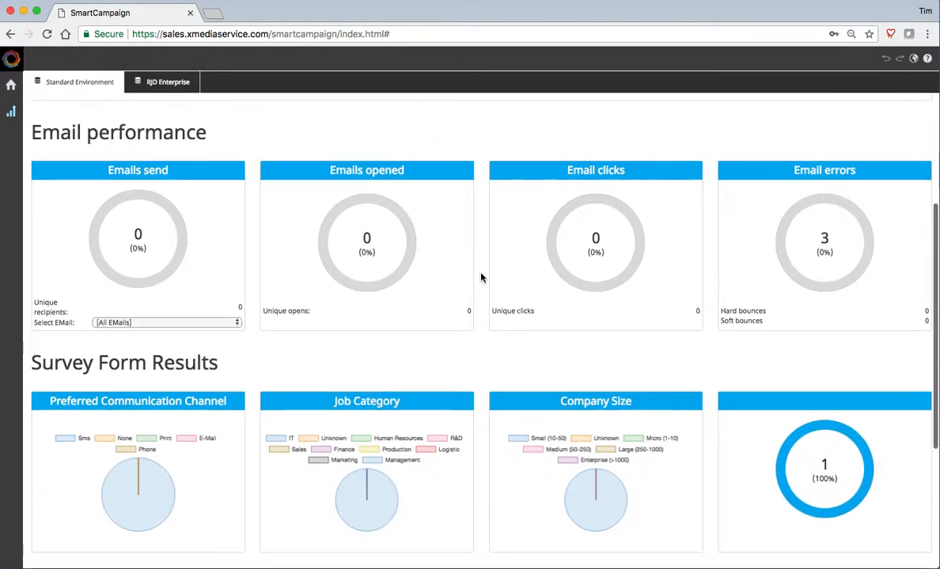
scroll(480, 276, down, 5)
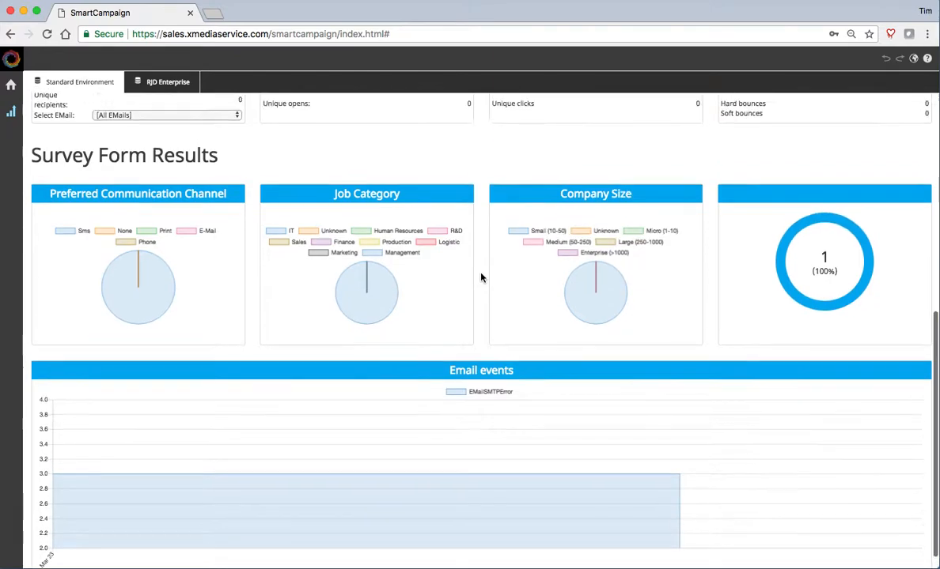
scroll(480, 277, up, 7)
scroll(480, 277, up, 3)
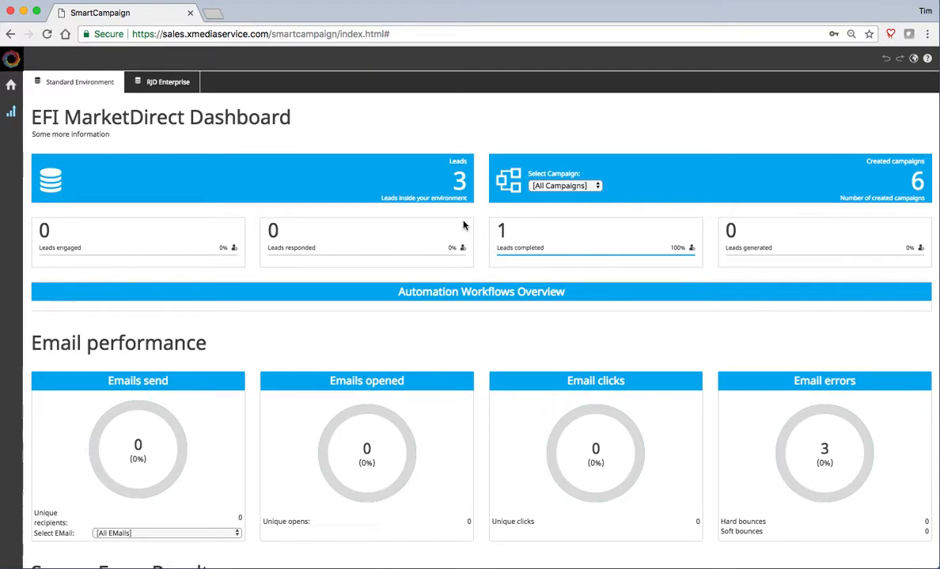
- Start a new campaign from the Home menu, keeping the existing Account Contacts data environment
click(11, 85)
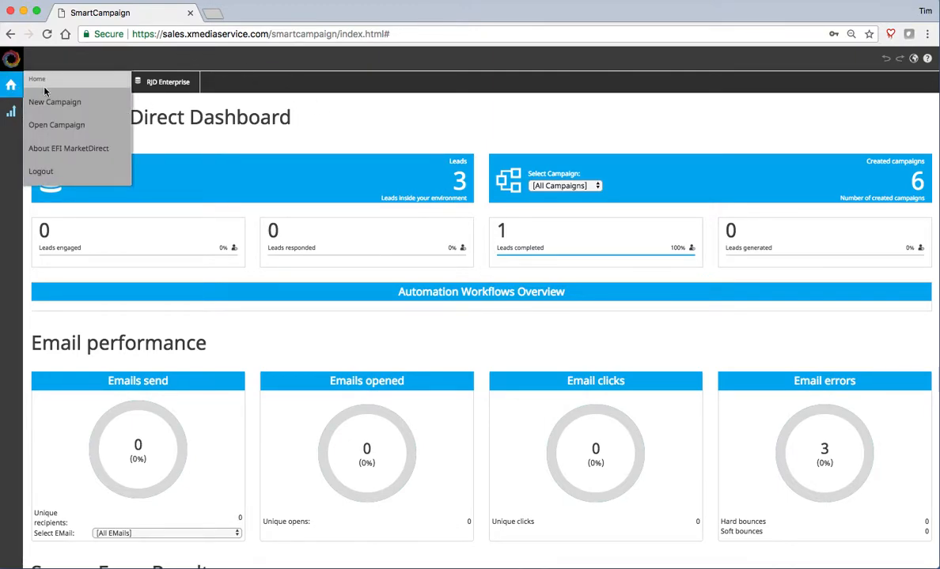
click(69, 103)
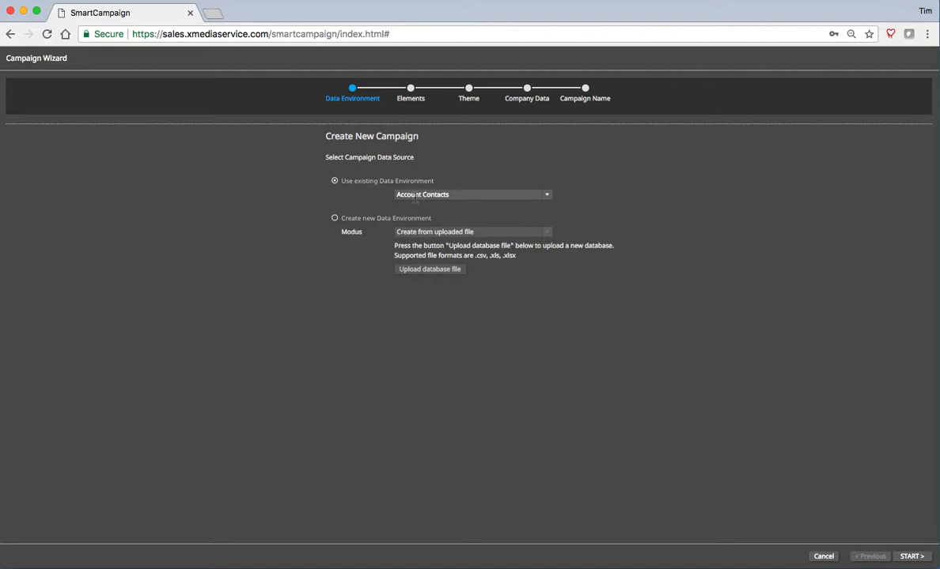
- Begin the Campaign Wizard, enable the Survey landing page feature, and advance to the Theme step
click(910, 556)
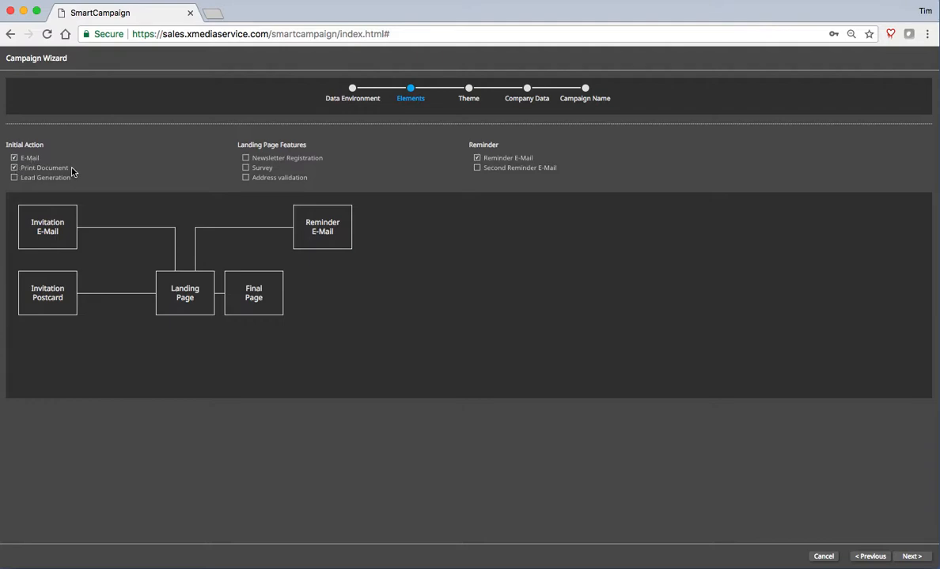
click(246, 168)
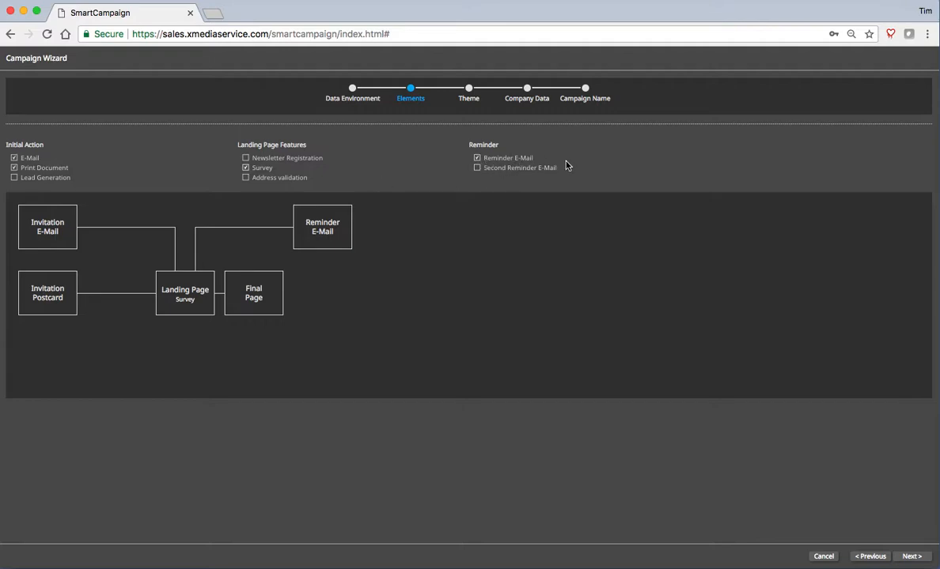
click(912, 557)
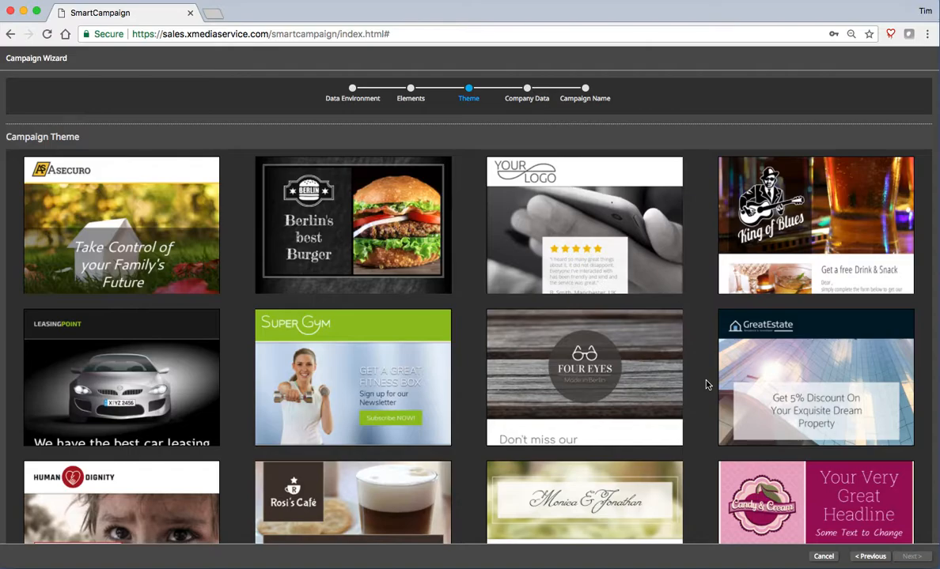
- Browse the campaign theme gallery and select the GreatEstate theme
scroll(708, 385, down, 10)
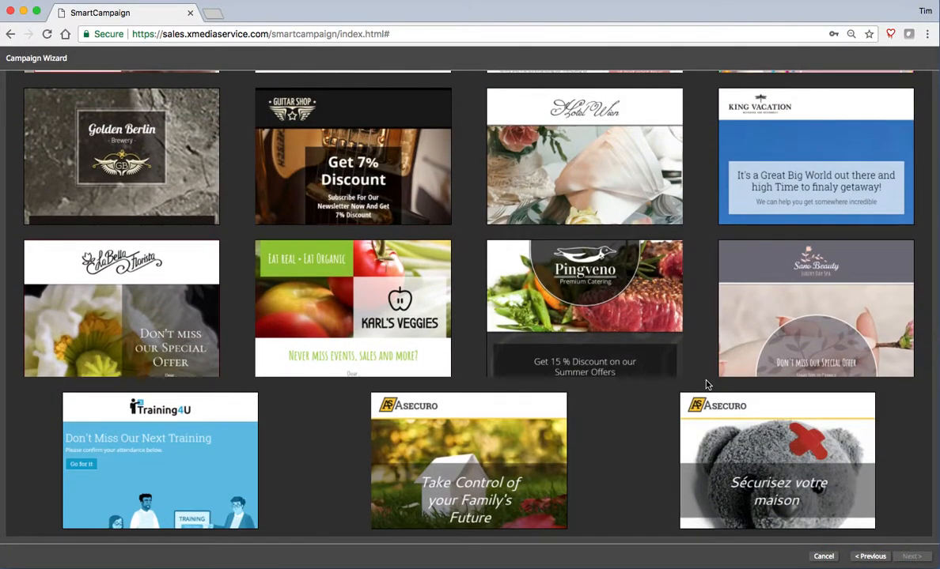
scroll(708, 385, up, 10)
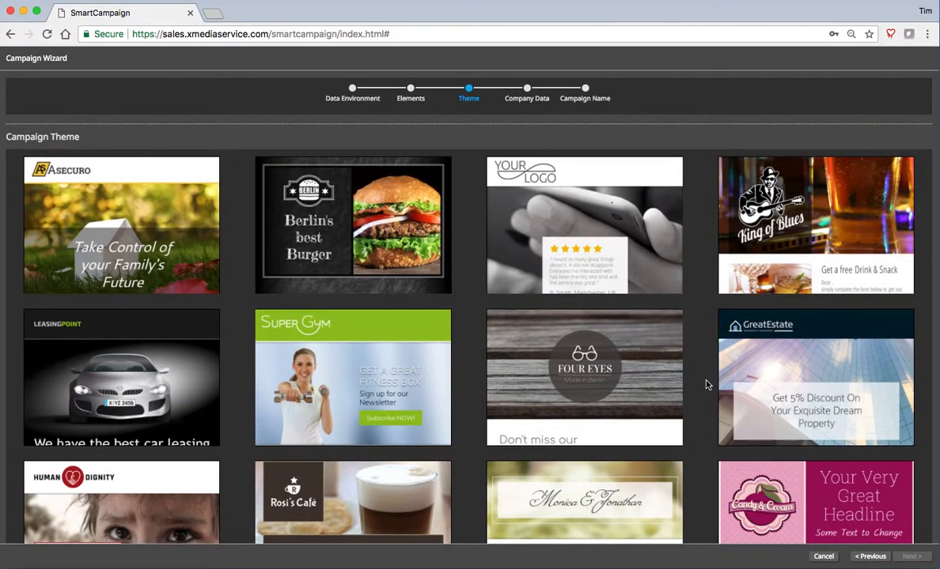
click(838, 374)
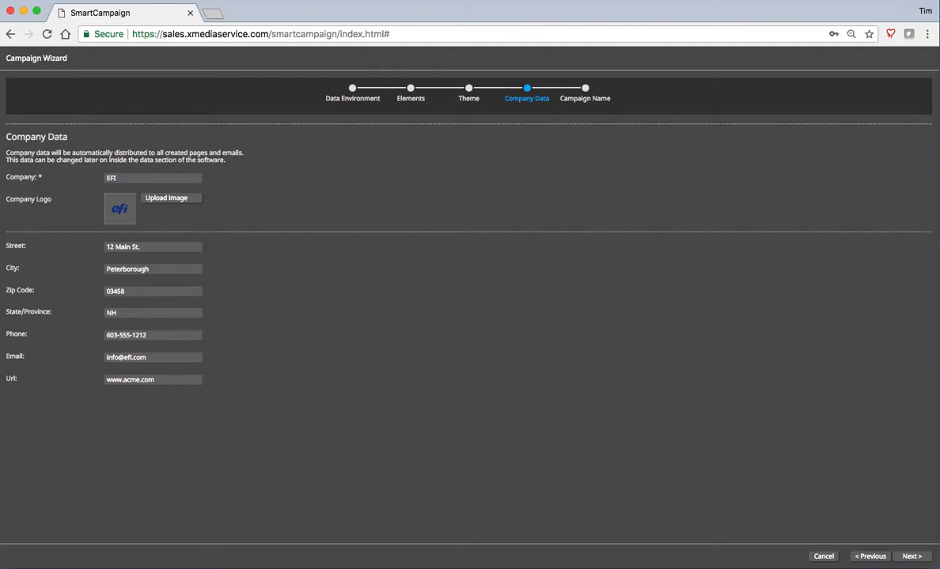
- Name the campaign 'RealEstateDemo' and create it to generate its storyboard
click(912, 556)
click(487, 283)
text(RealEstateDe)
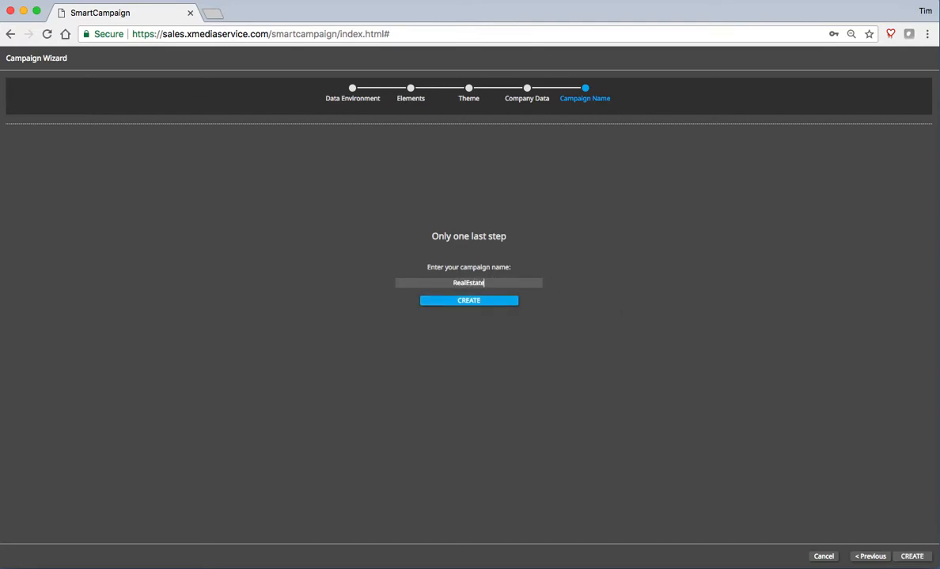
text(mo)
click(470, 302)
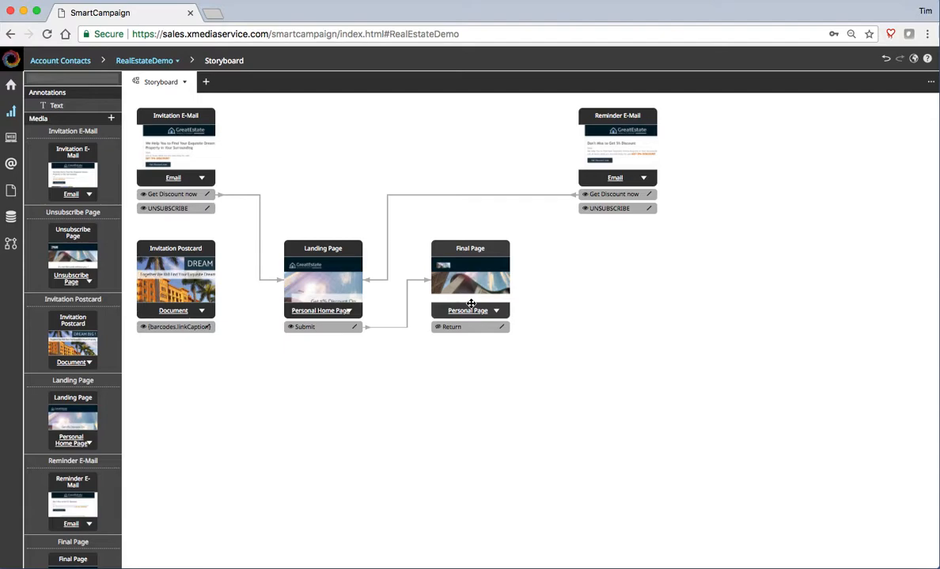
- Link the postcard to the Landing Page and route both e-mails' unsubscribe links to a new Unsubscribe Page
drag(492, 248, 517, 273)
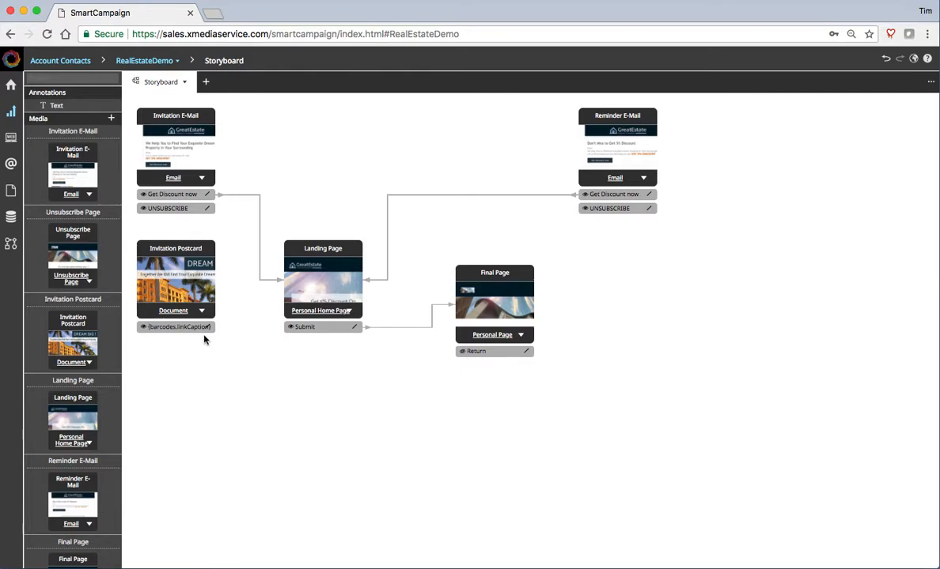
drag(209, 330, 300, 282)
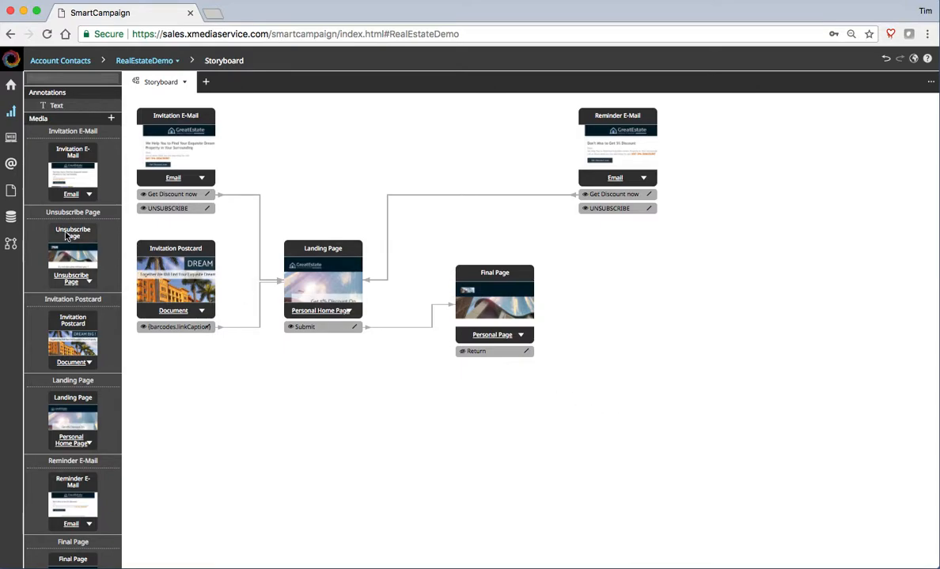
mouse_move(67, 235)
mouse_down()
mouse_move(168, 277)
mouse_move(647, 366)
mouse_up()
drag(651, 212, 677, 384)
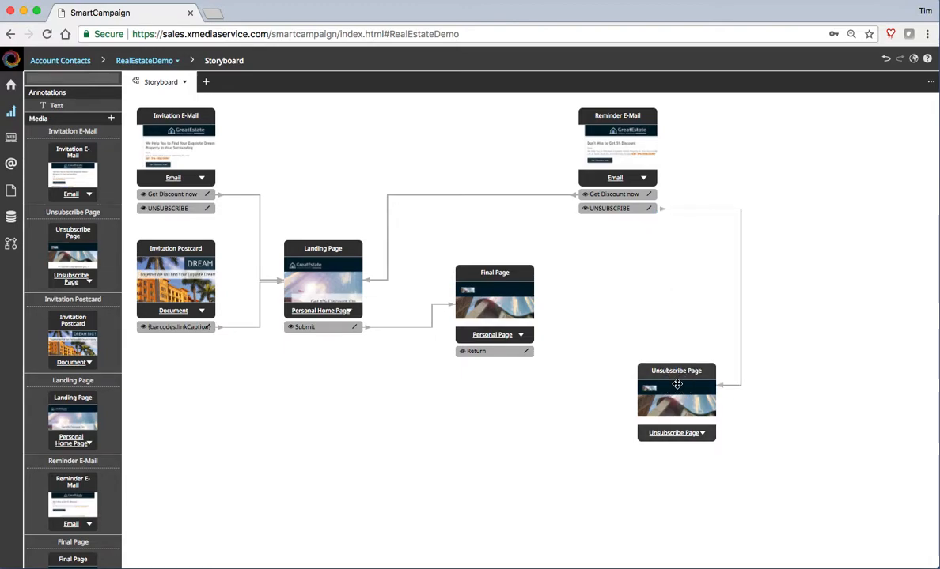
drag(209, 210, 639, 401)
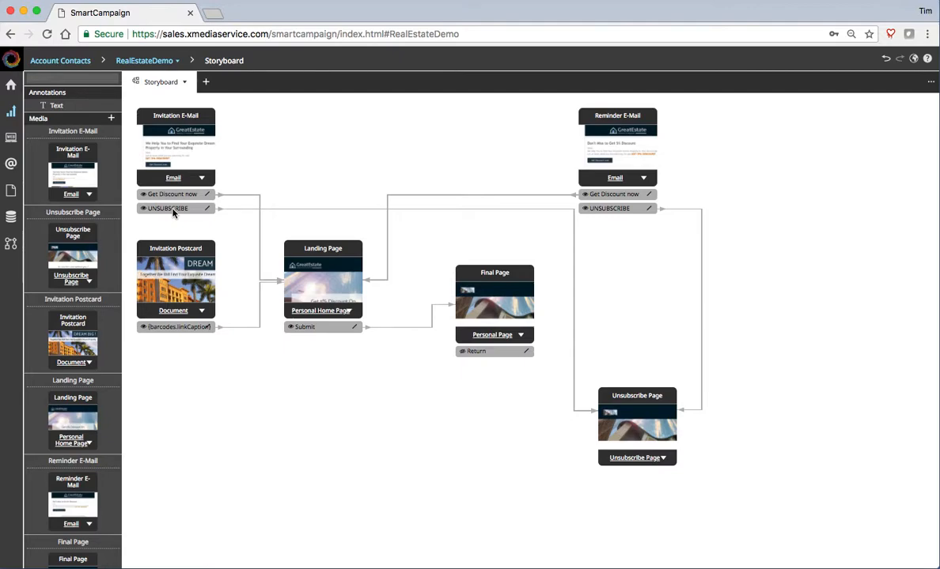
- Open the Invitation E-Mail and inspect the footer and the Family and Detached House columns (345px, 5px margins)
double_click(173, 157)
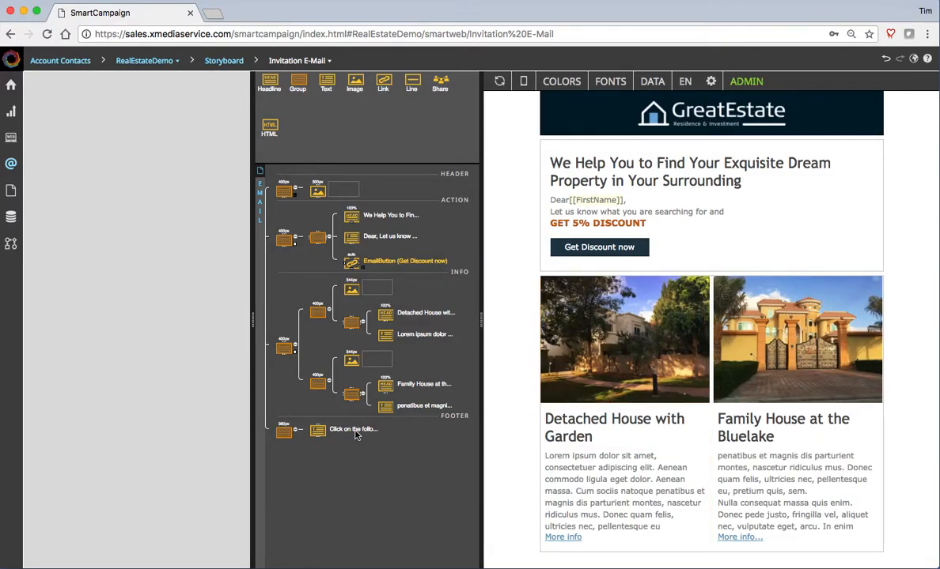
click(283, 431)
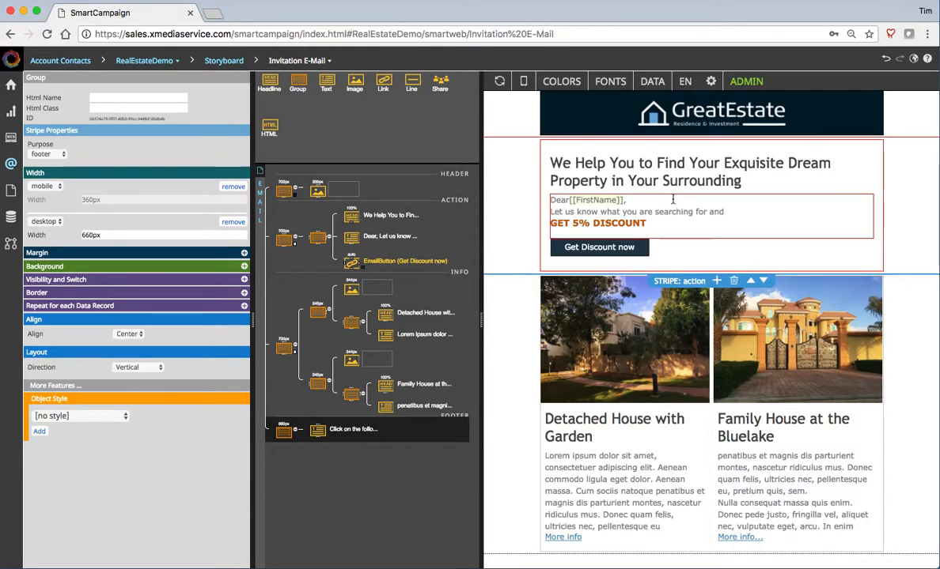
drag(480, 320, 518, 318)
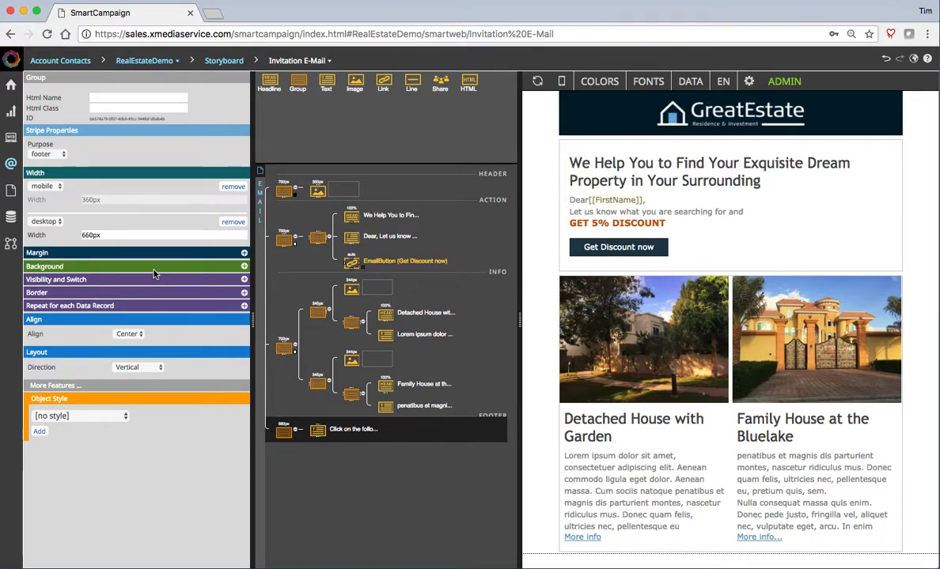
click(319, 385)
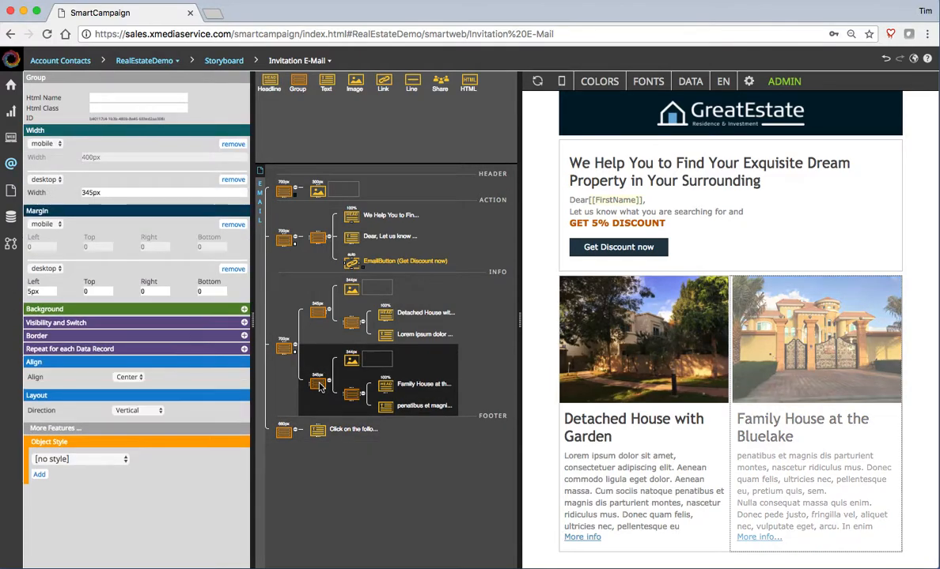
click(319, 311)
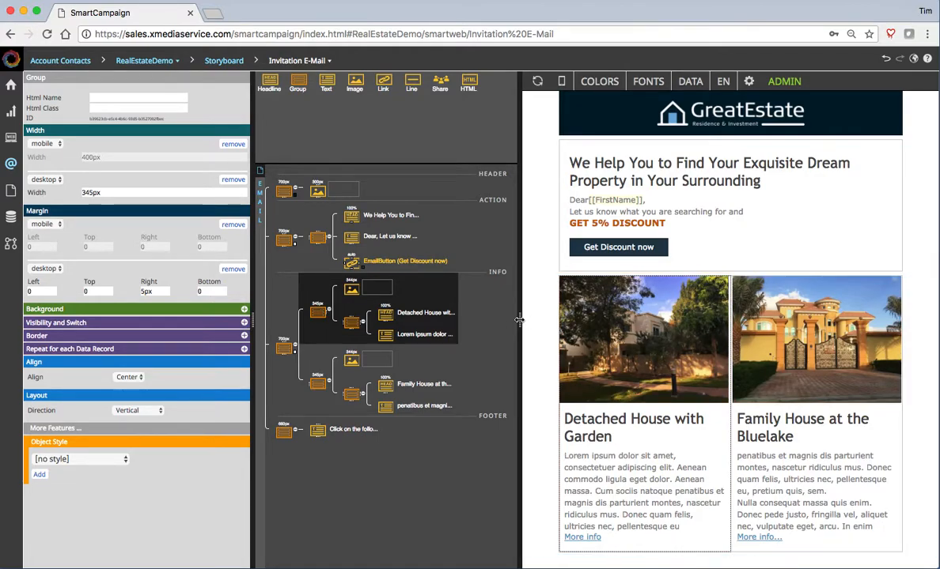
- Preview the Invitation E-Mail in mobile, then desktop width, then with recipient record data
click(562, 82)
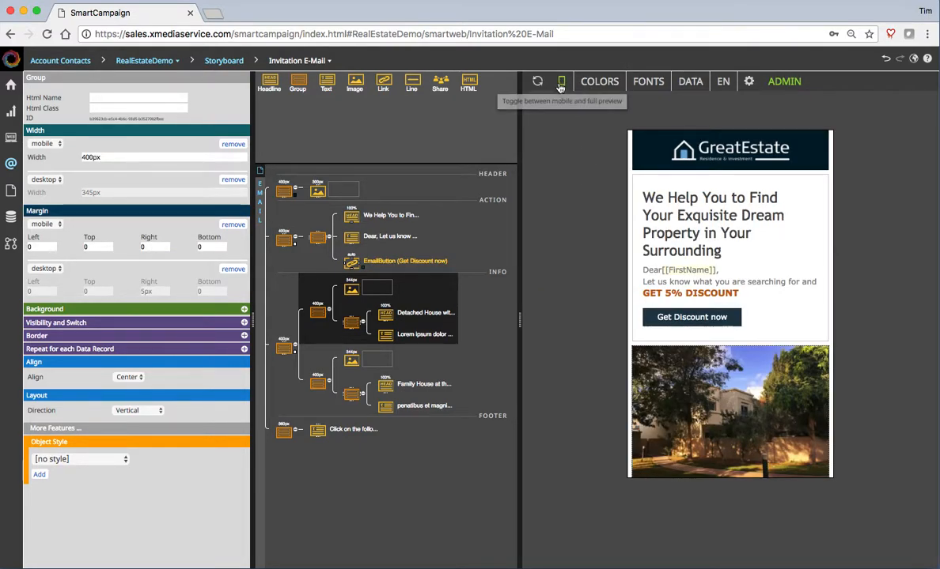
click(561, 83)
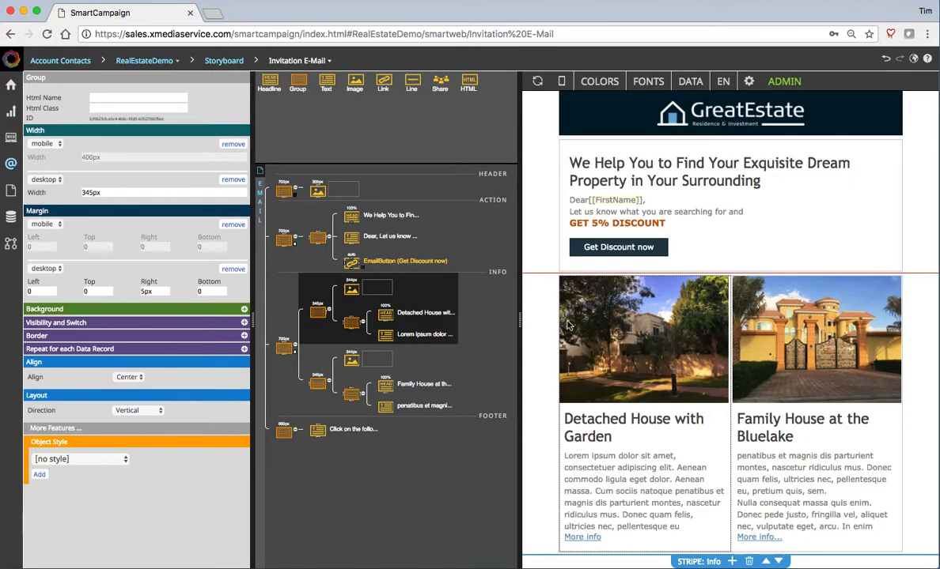
click(691, 83)
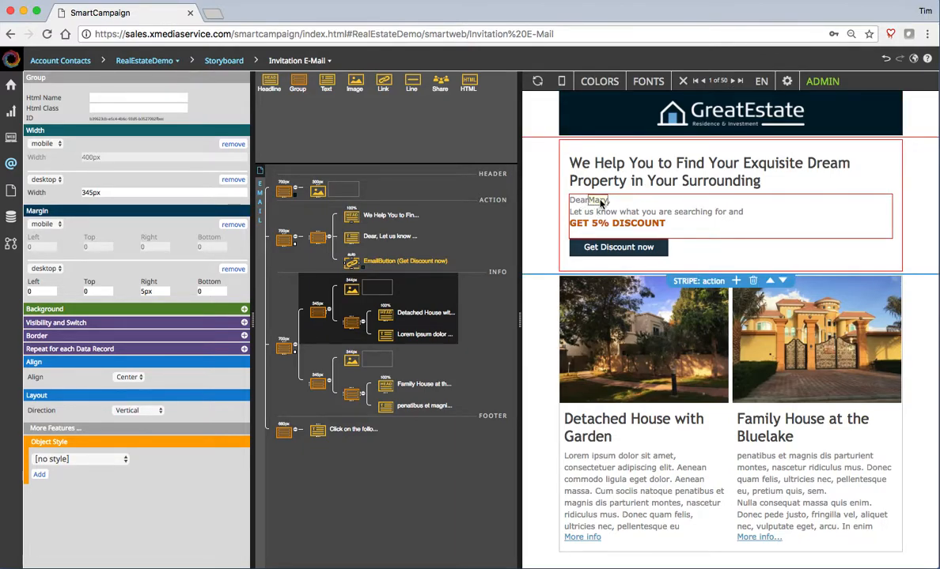
- Step the data preview to record 5 of 50, selecting the greeting, action stripe and header along the way
click(735, 83)
click(735, 83)
click(586, 200)
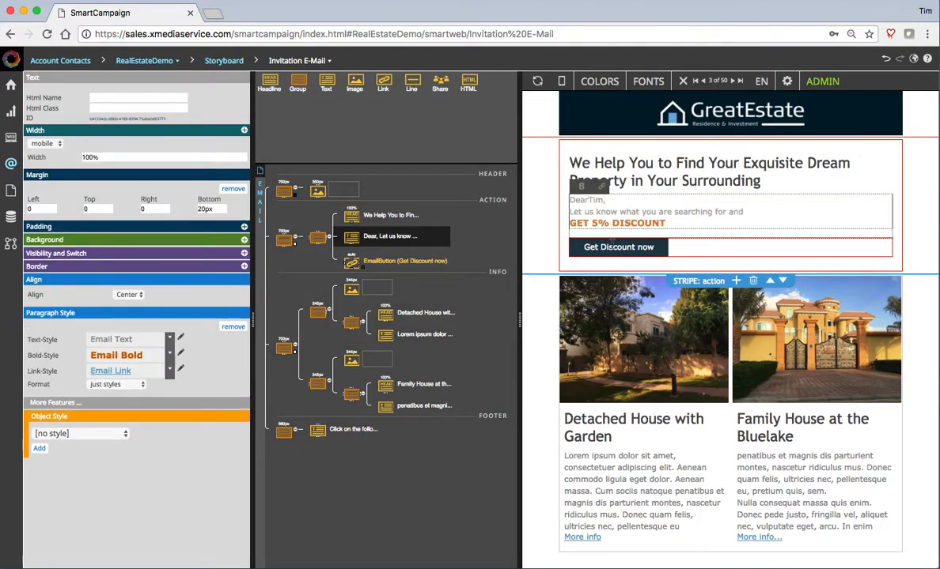
click(544, 230)
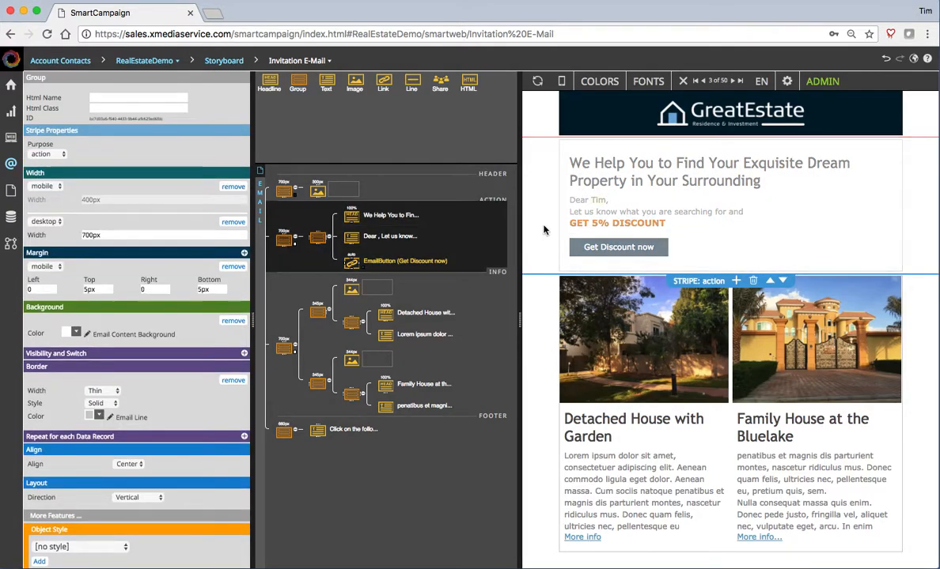
click(735, 82)
click(735, 81)
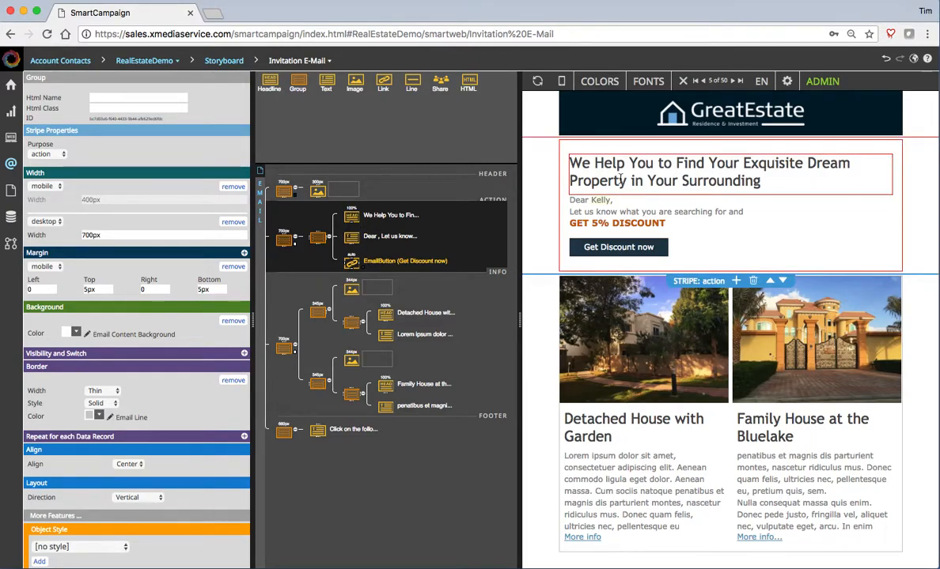
click(283, 194)
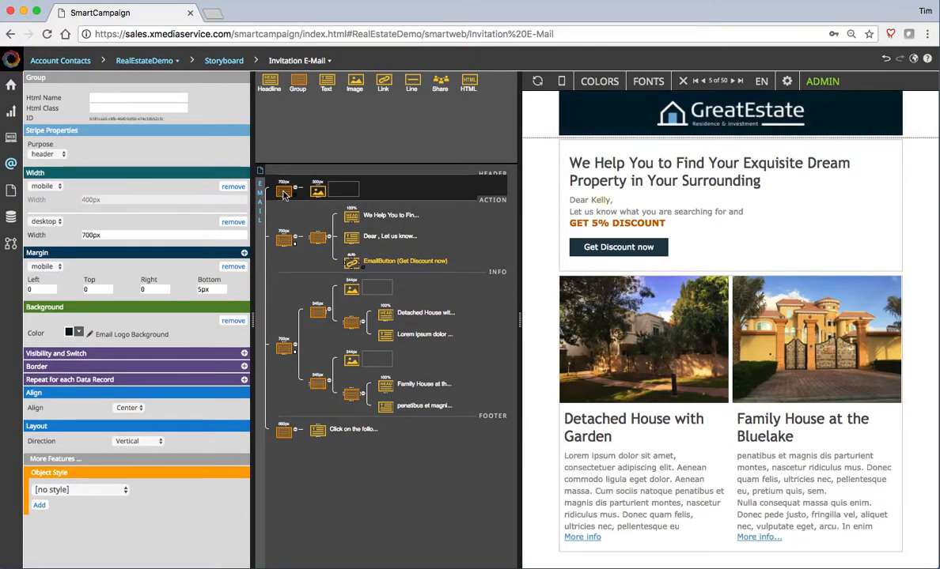
- Append ', {{firstname}}' to the 'Get 5% discount' subject line in the e-mail's settings
mouse_move(596, 122)
click(261, 247)
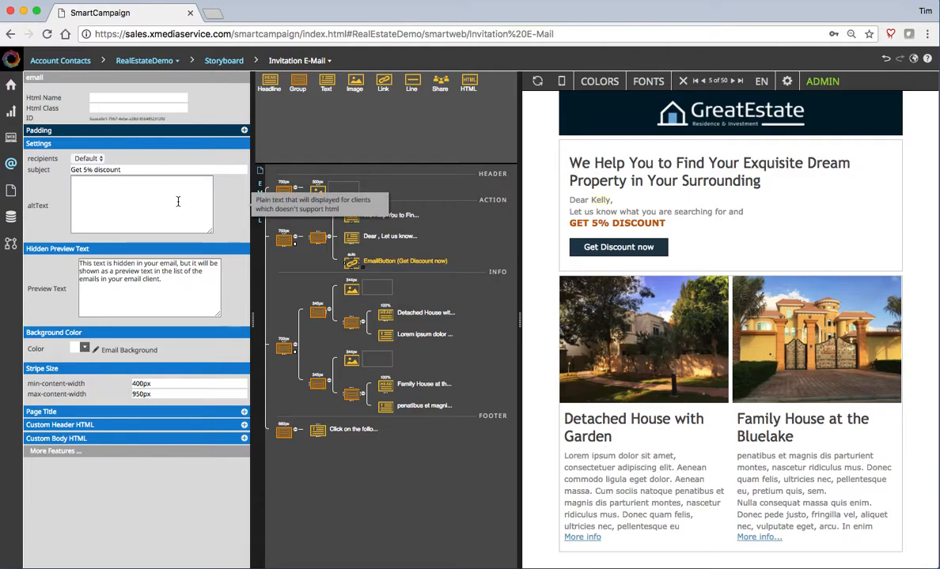
click(125, 170)
text(, {{firstn)
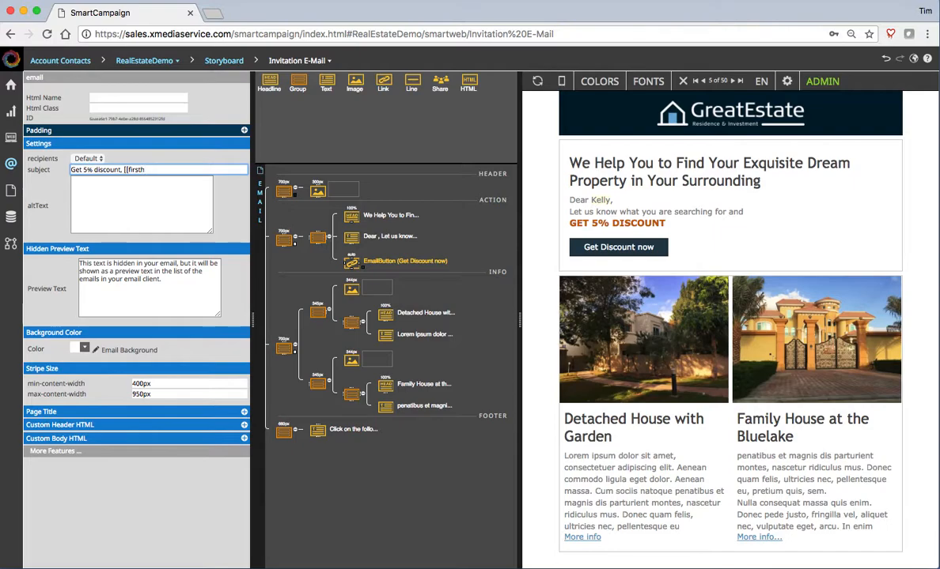
text(ame}})
click(157, 192)
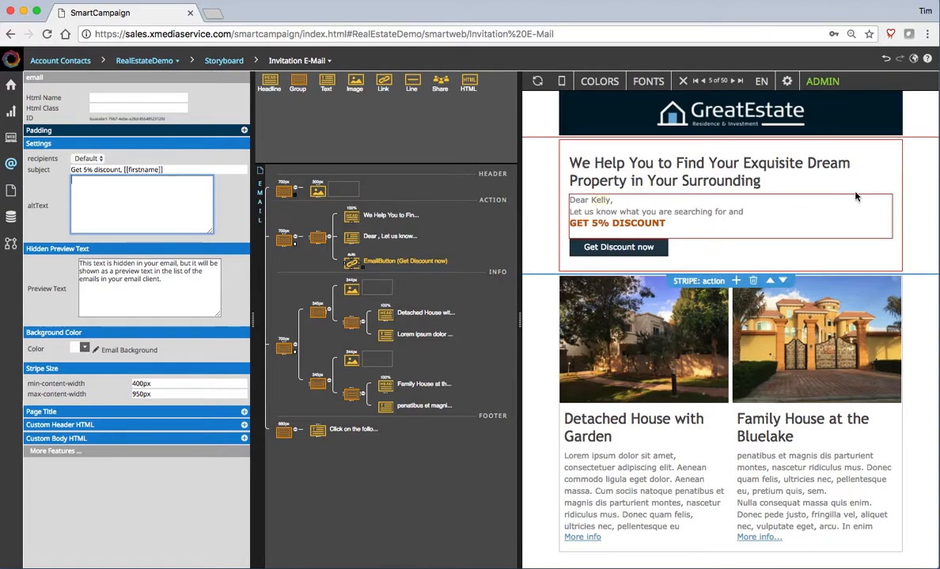
- Copy the main headline text and paste it into the EMAIL root's altText field
drag(762, 181, 598, 163)
click(767, 181)
drag(766, 181, 571, 156)
key(super+c)
click(257, 208)
click(137, 207)
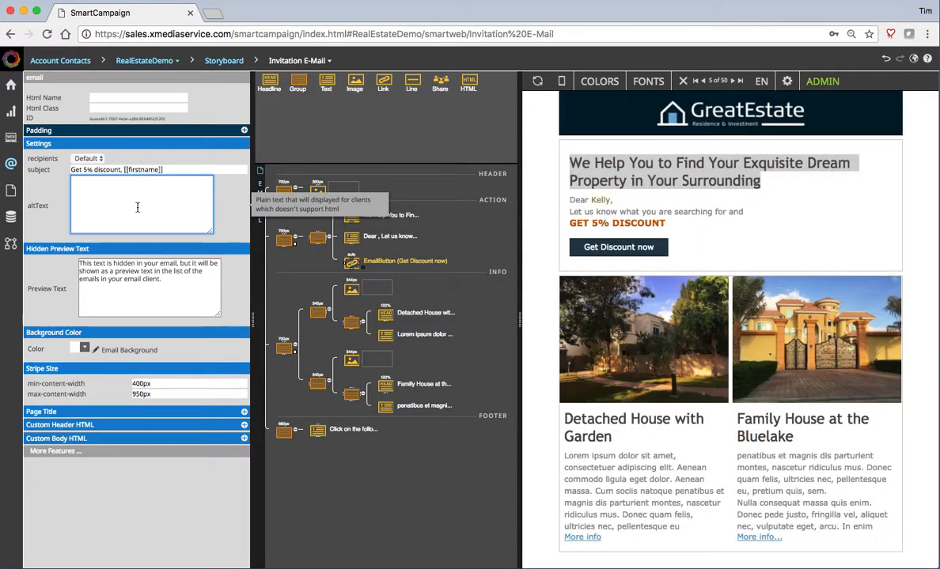
key(super+v)
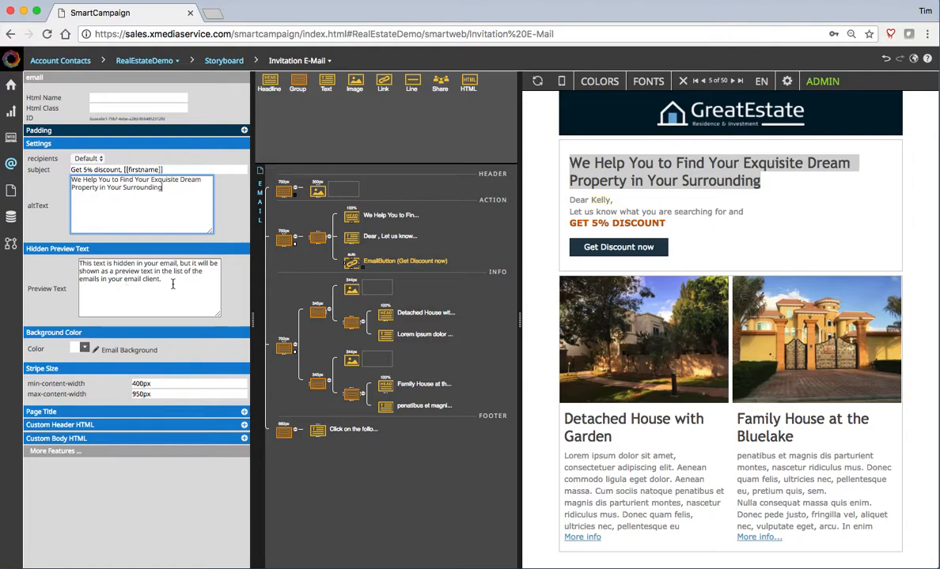
- Replace the existing Preview Text by pasting the copied headline over it
drag(162, 279, 67, 264)
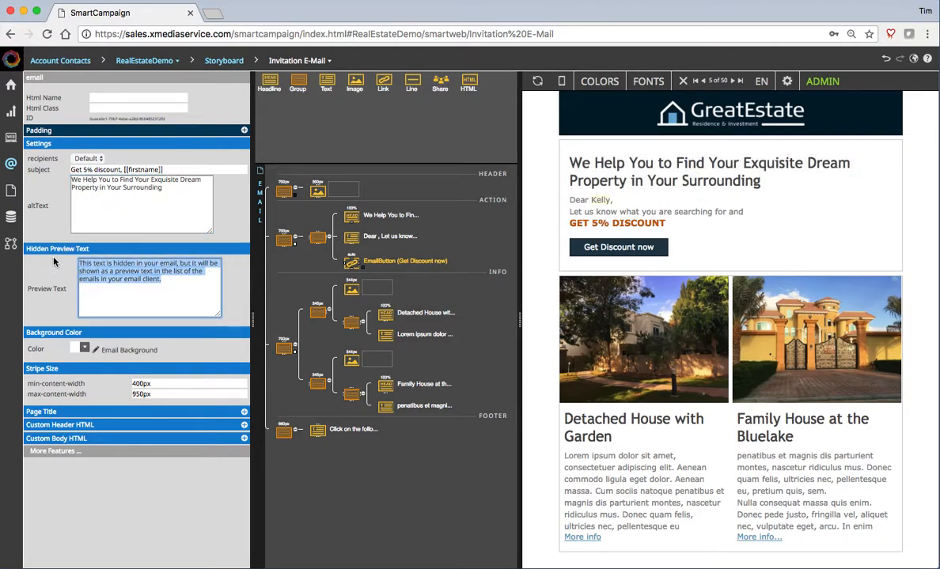
text(W)
key(BackSpace)
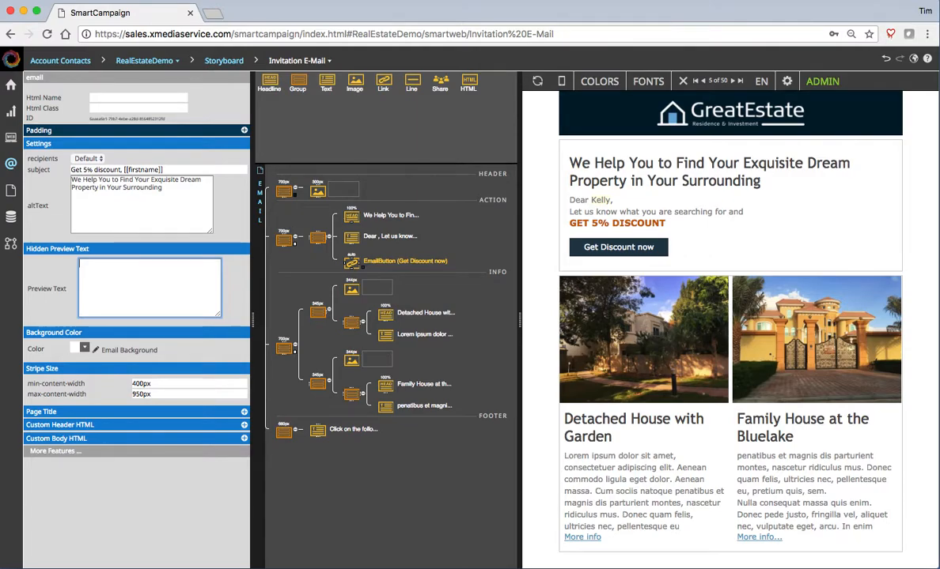
key(super+v)
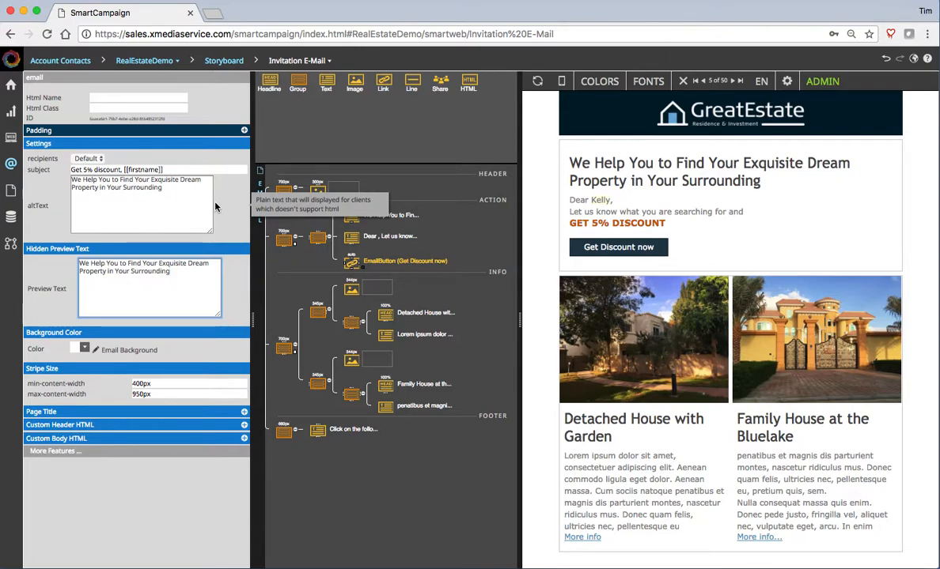
- From Storyboards > Storyboard, open the Landing Page node's Personal Home Page in the editor
click(12, 114)
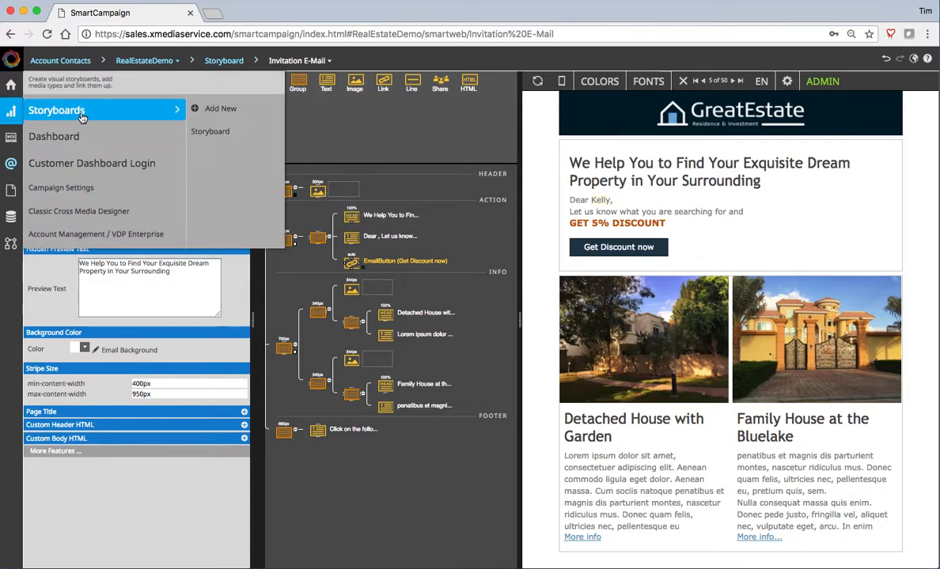
click(224, 139)
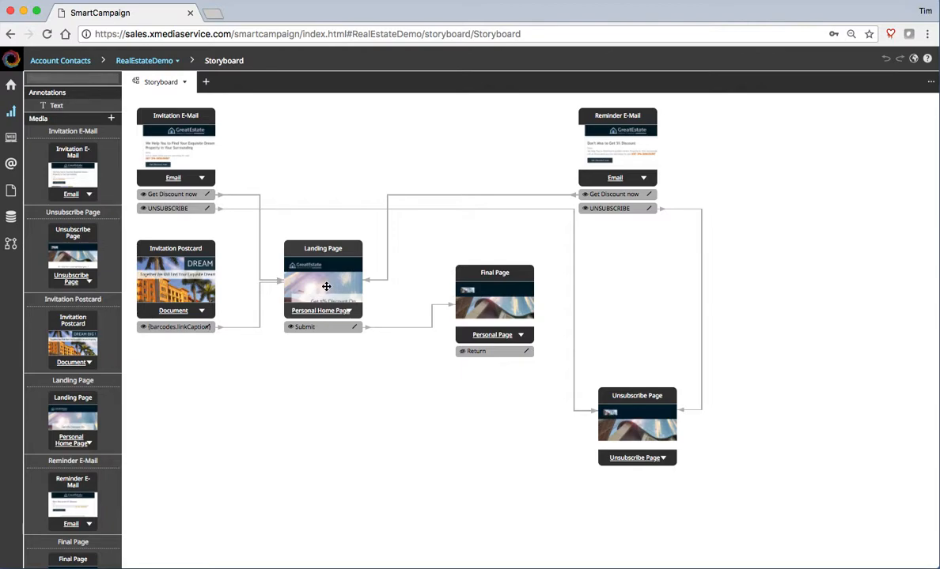
click(331, 313)
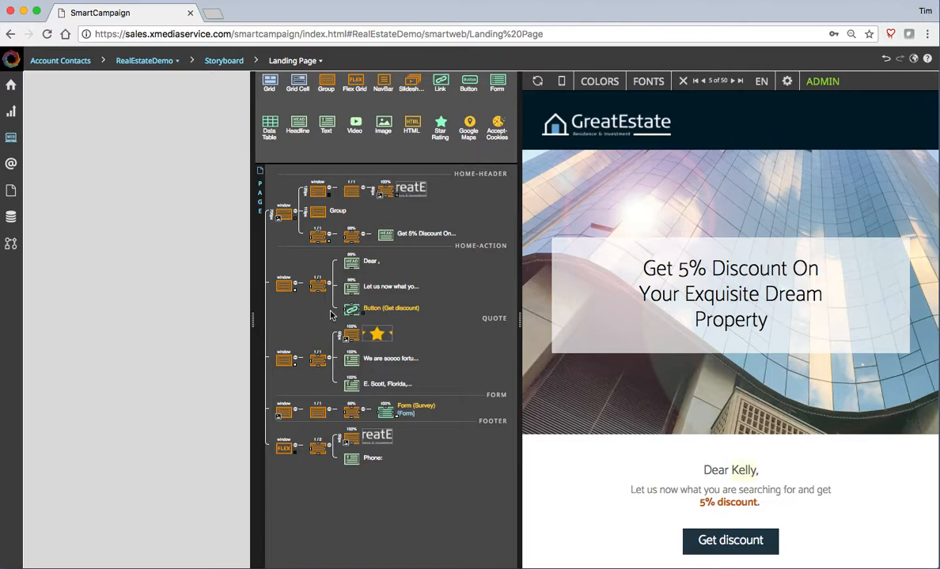
- Select the home-header stripe to show its 700px, BuildingsWave.jpg background settings, and widen the preview
click(283, 213)
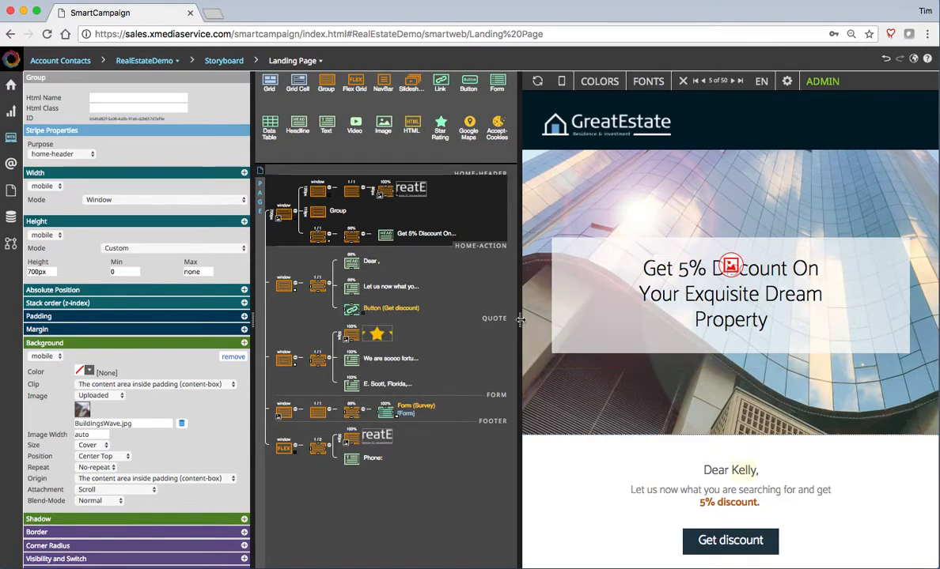
mouse_move(520, 319)
mouse_down()
mouse_move(365, 322)
mouse_move(538, 318)
mouse_up()
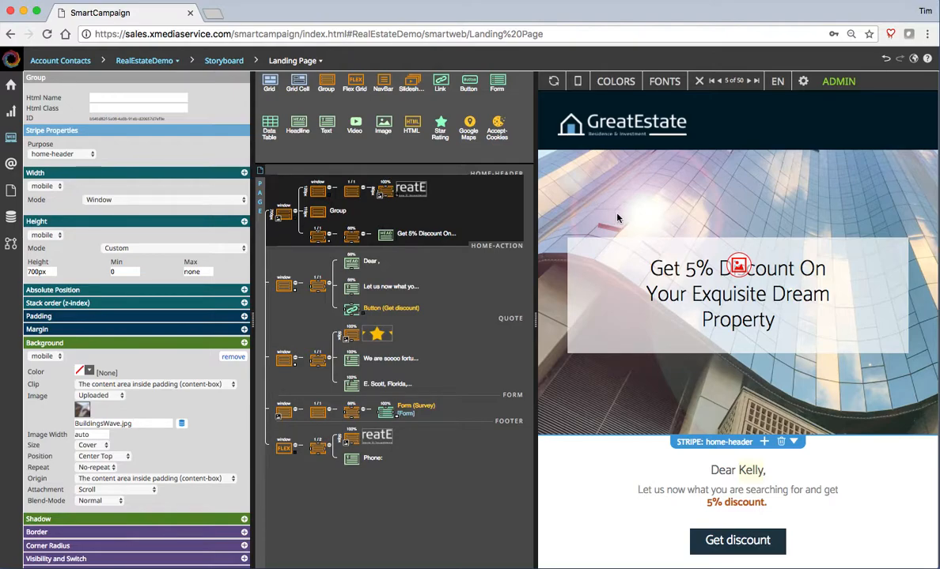
scroll(690, 210, down, 3)
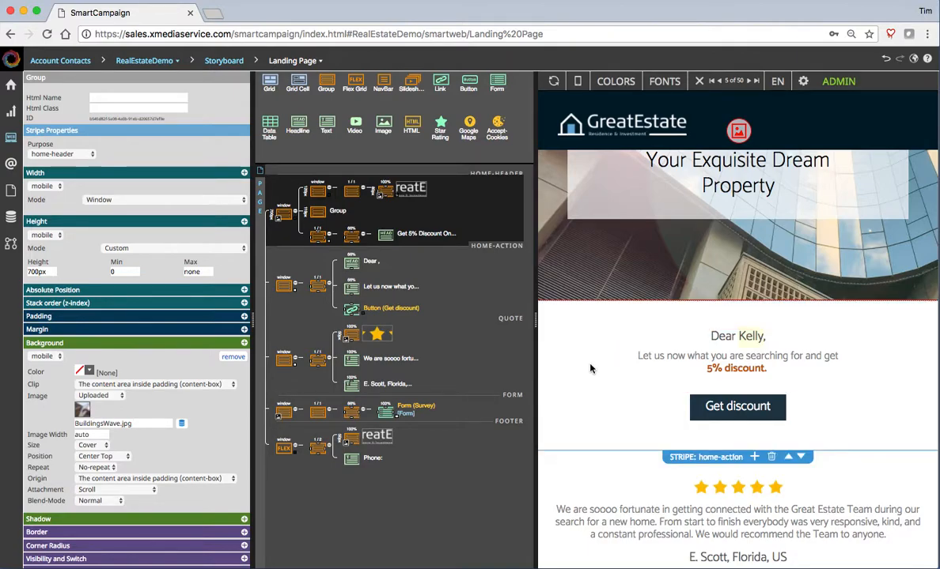
scroll(589, 368, down, 5)
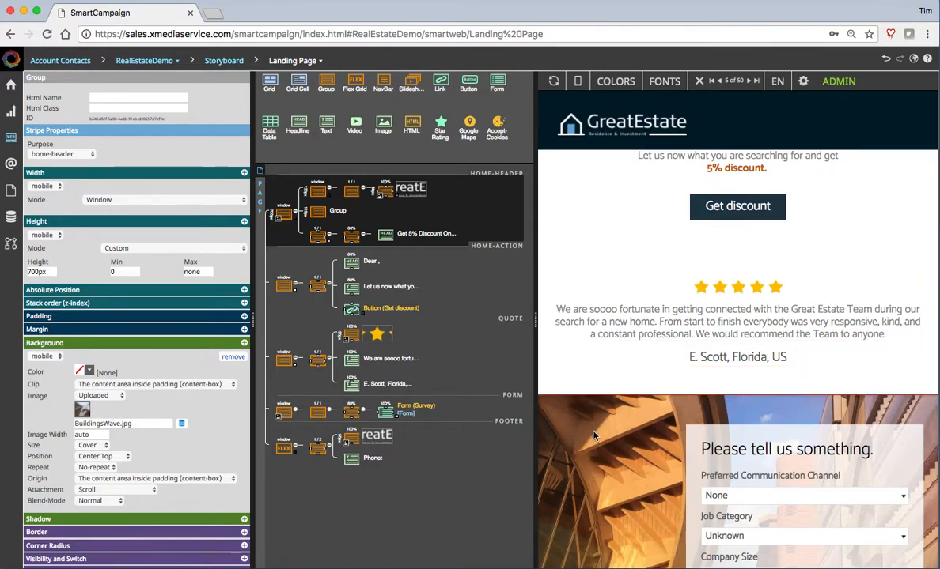
scroll(598, 380, down, 5)
scroll(600, 402, up, 8)
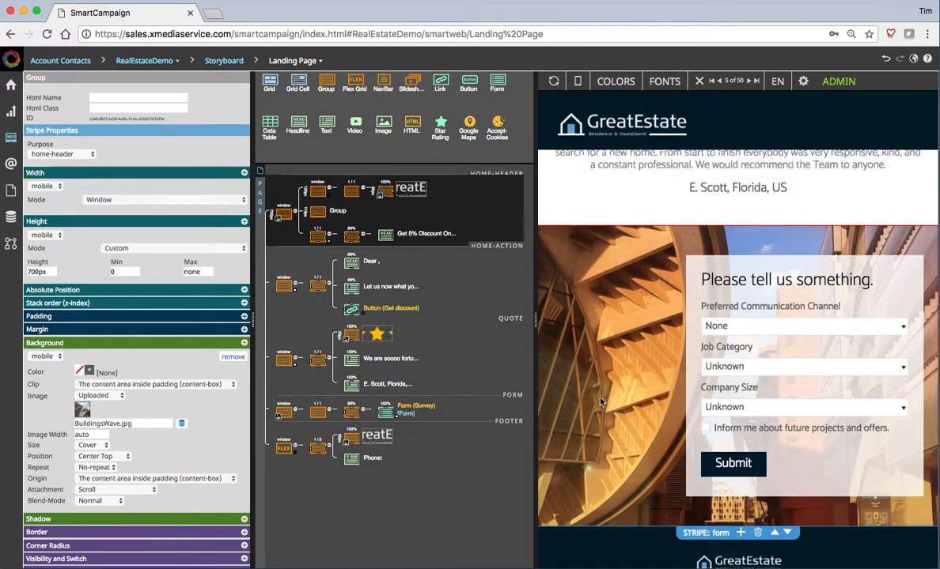
scroll(599, 403, up, 5)
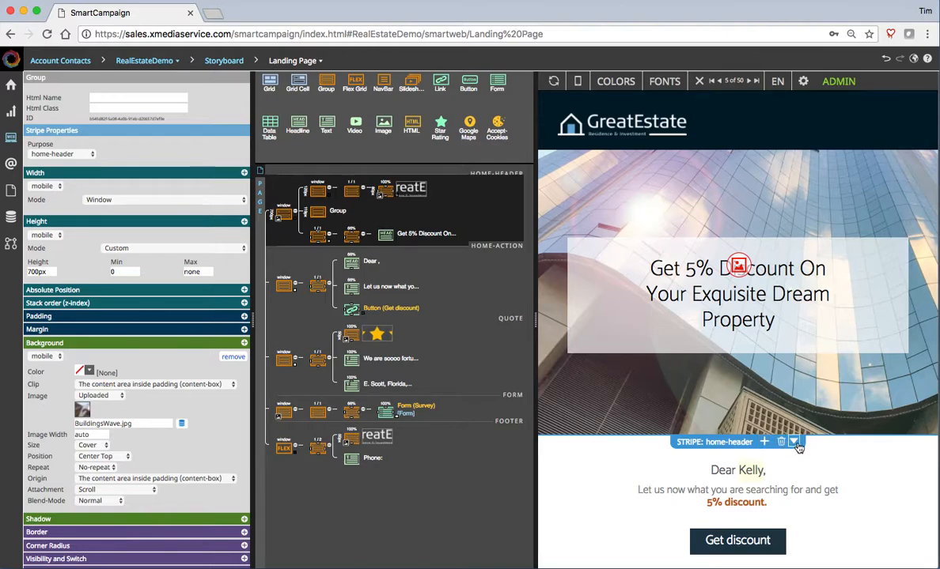
scroll(823, 461, down, 1)
scroll(830, 461, down, 3)
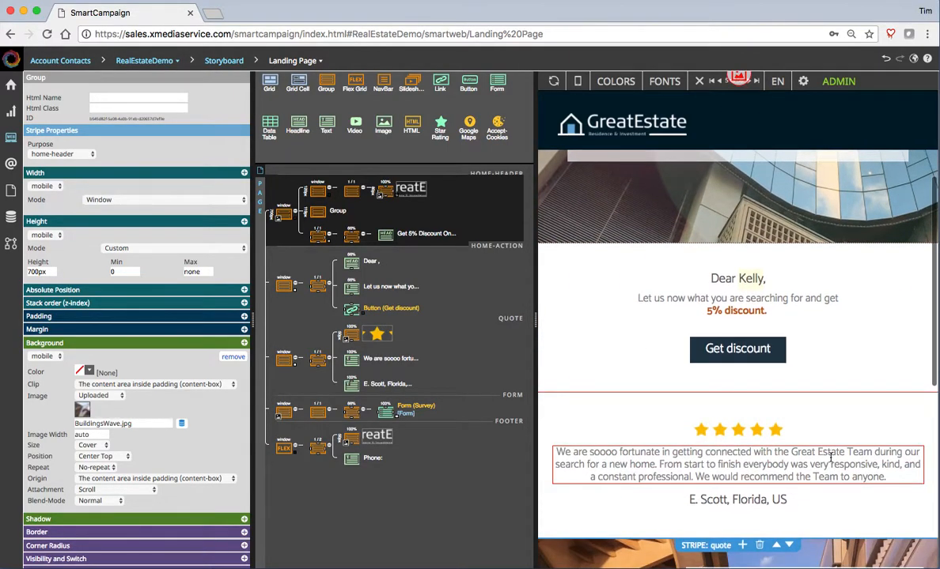
scroll(850, 473, down, 1)
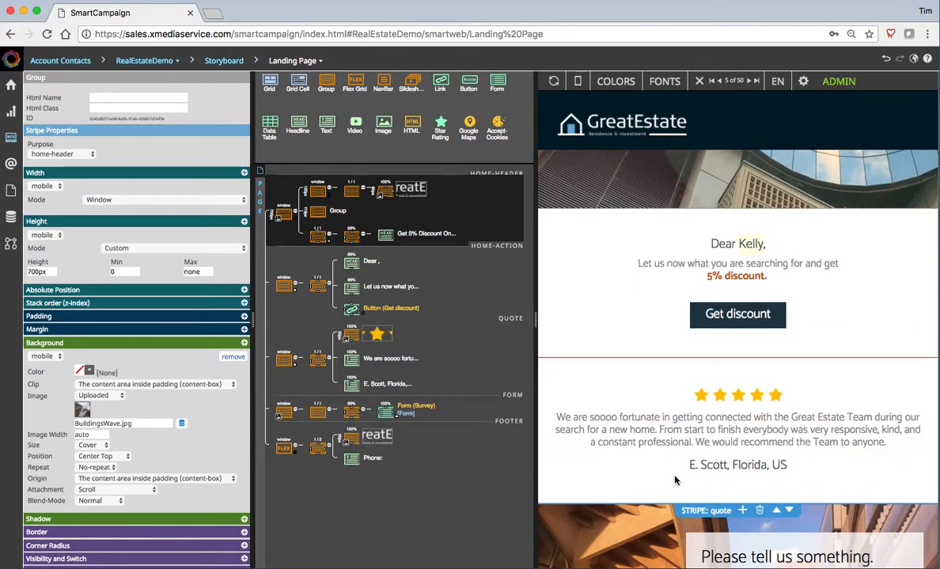
- Insert the GreatEstate 'Detached House with Garden' info stripe from the Themes list after the testimonial
click(742, 511)
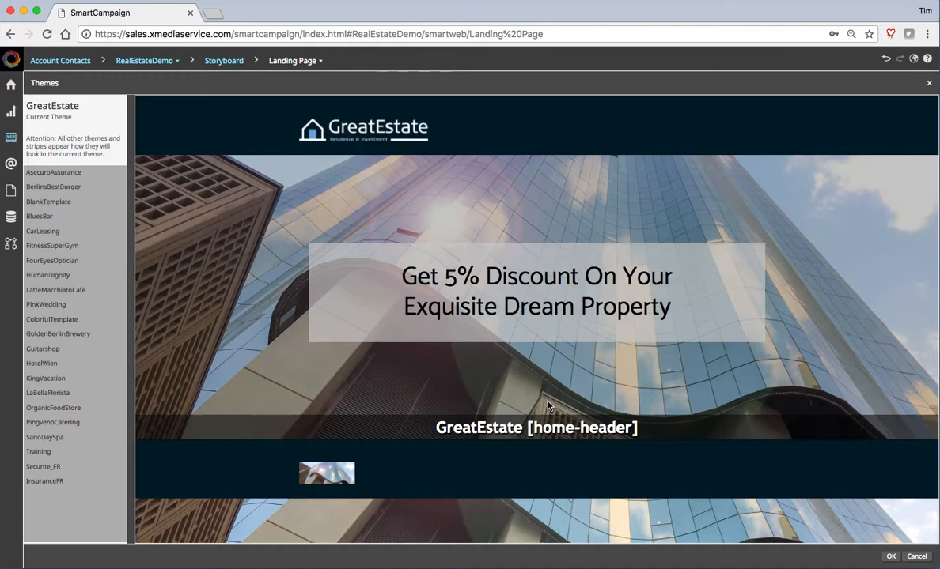
scroll(548, 406, down, 5)
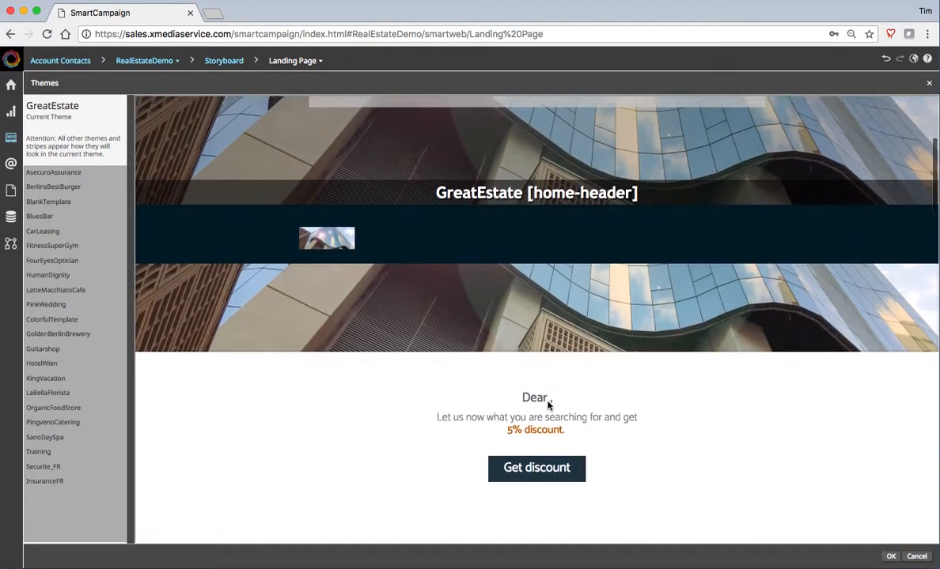
scroll(548, 406, down, 6)
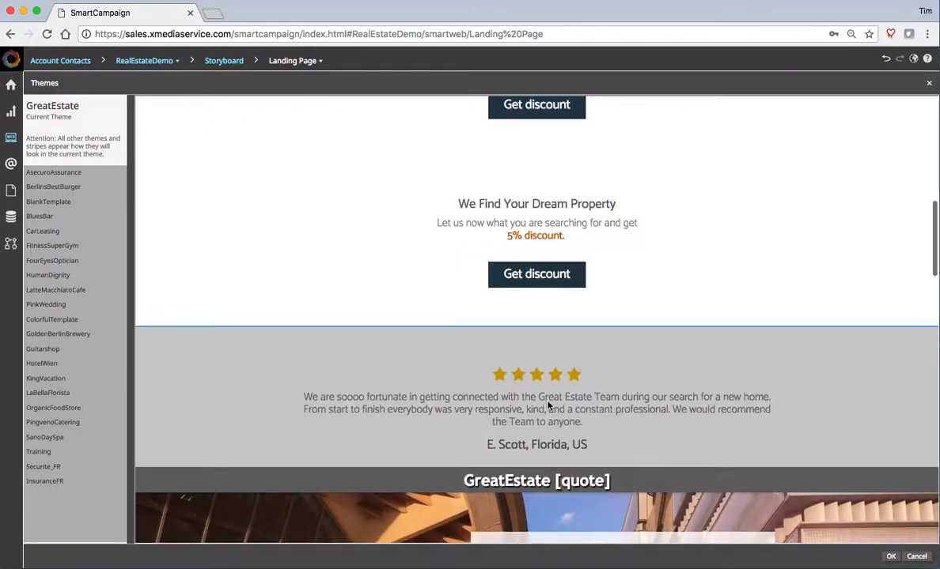
scroll(548, 406, down, 7)
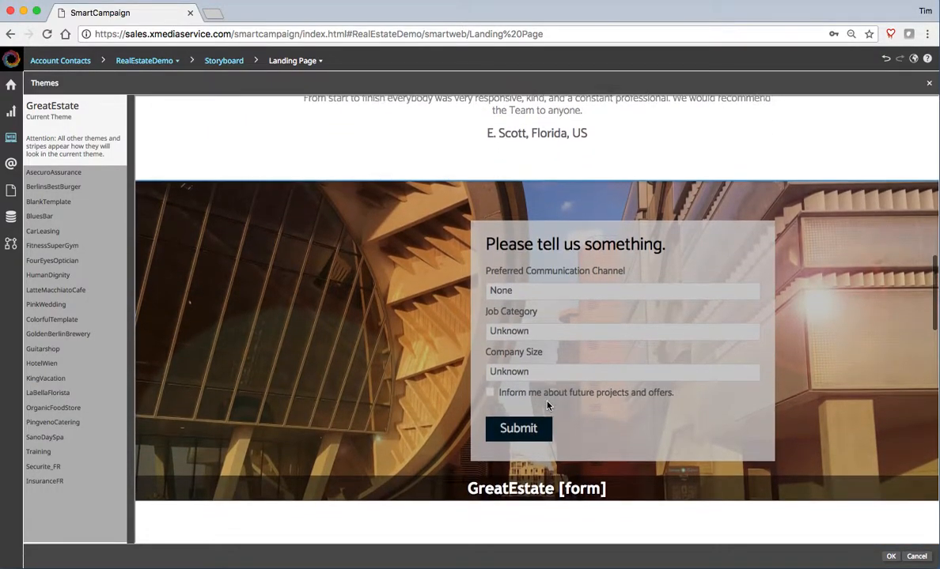
scroll(548, 405, down, 3)
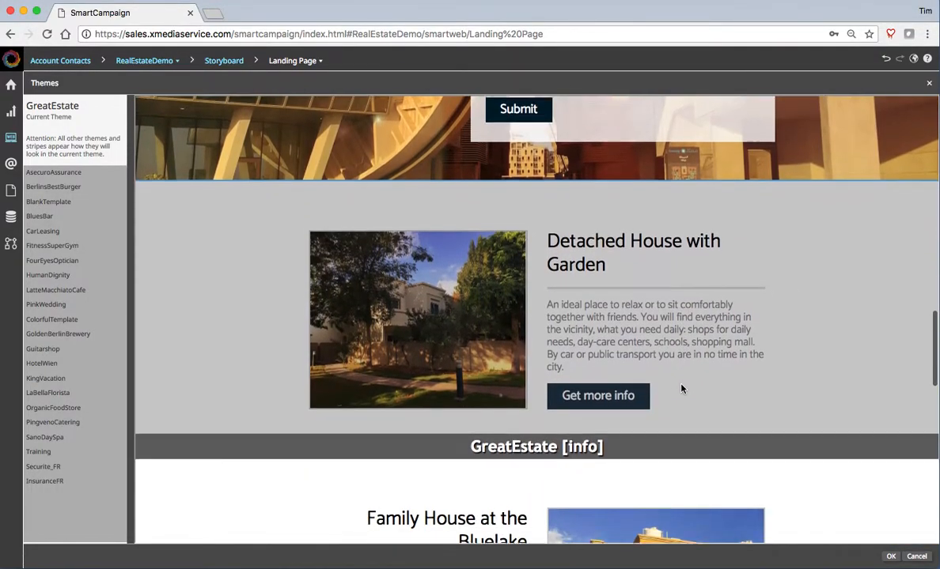
double_click(639, 303)
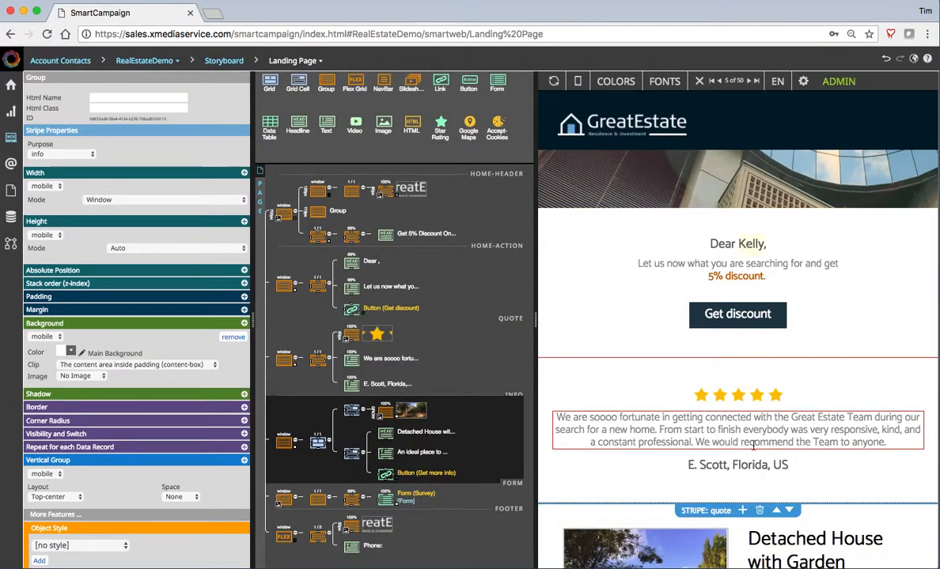
scroll(661, 444, down, 5)
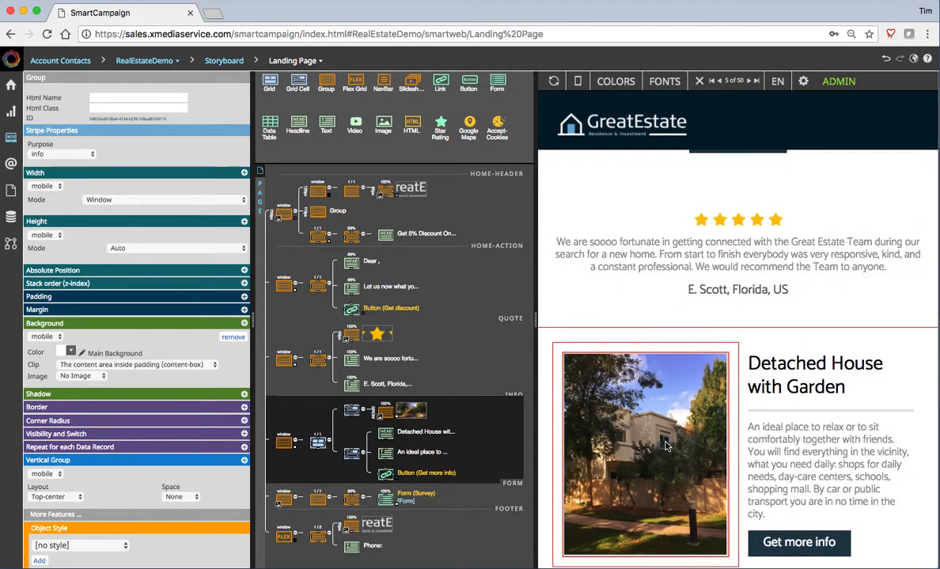
drag(535, 322, 661, 320)
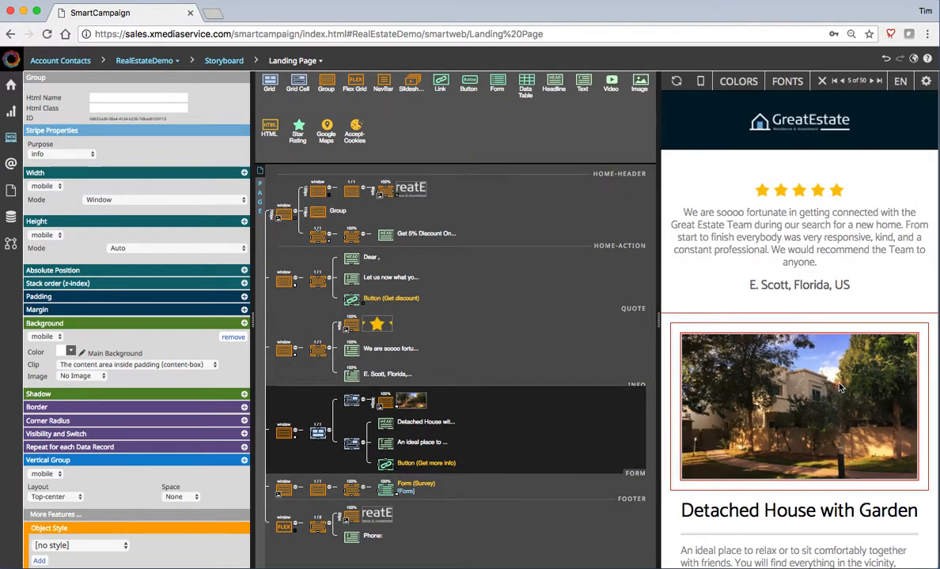
scroll(813, 364, down, 3)
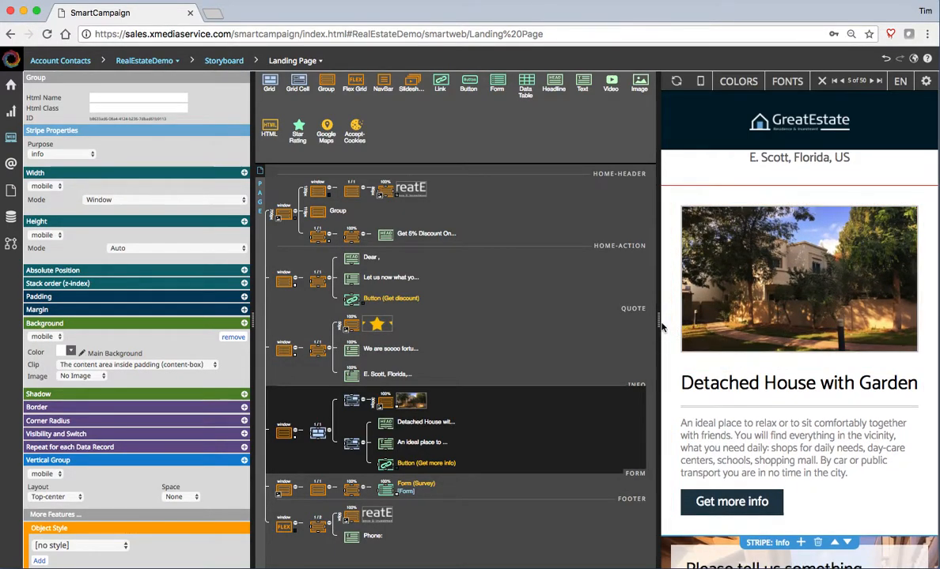
drag(657, 321, 520, 322)
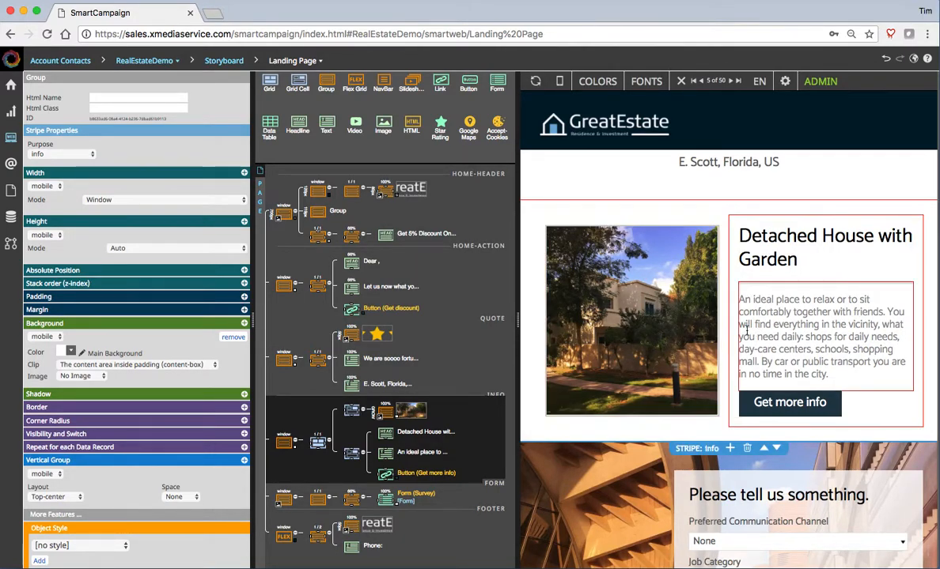
scroll(757, 352, up, 5)
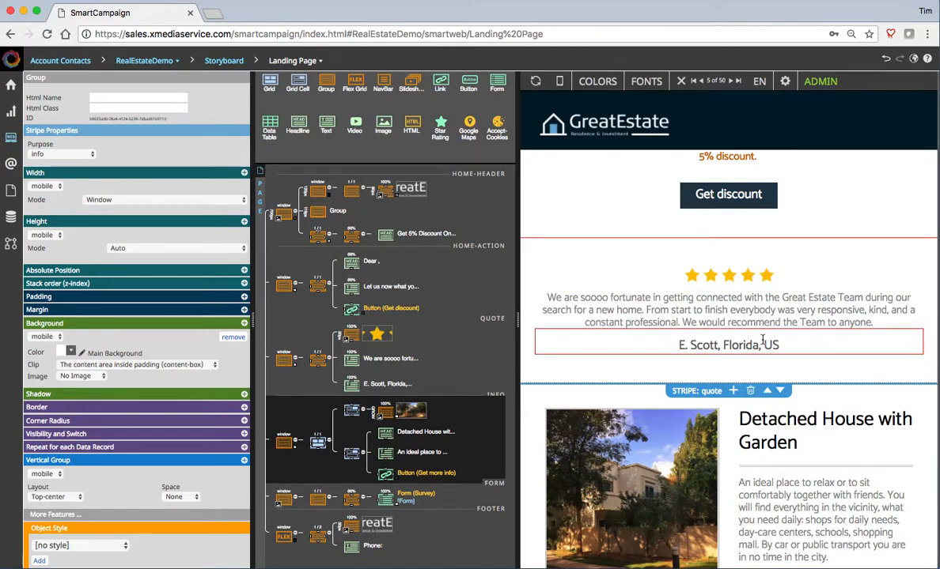
- Delete the customer testimonial stripe from the landing page
click(751, 394)
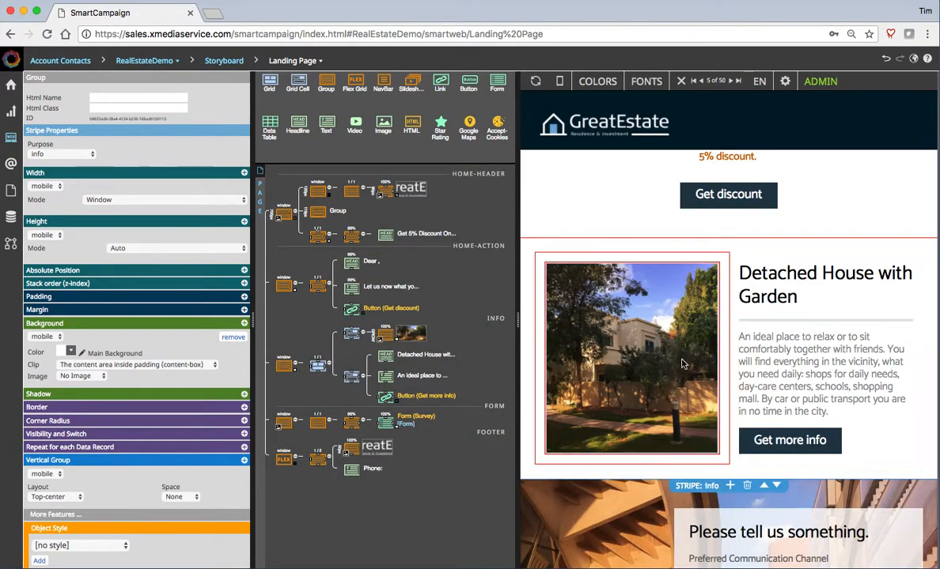
scroll(682, 367, up, 5)
scroll(679, 362, down, 5)
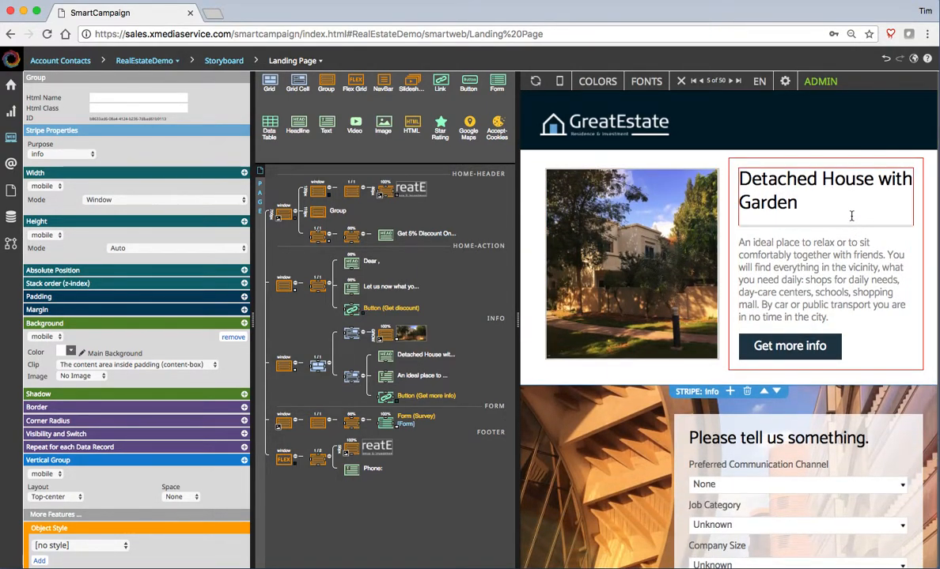
scroll(765, 390, down, 3)
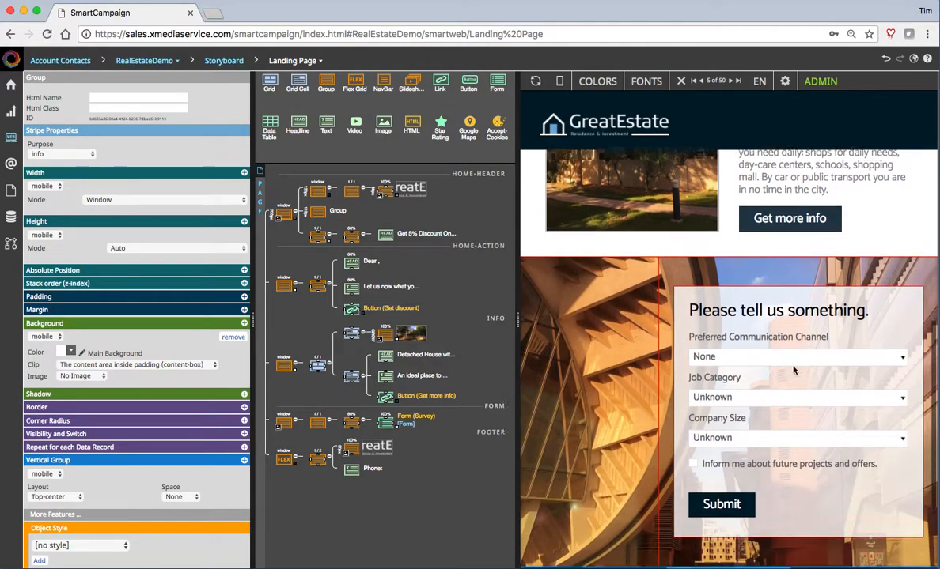
- Move the survey form stripe up so it sits directly above the Detached House info stripe
mouse_move(787, 257)
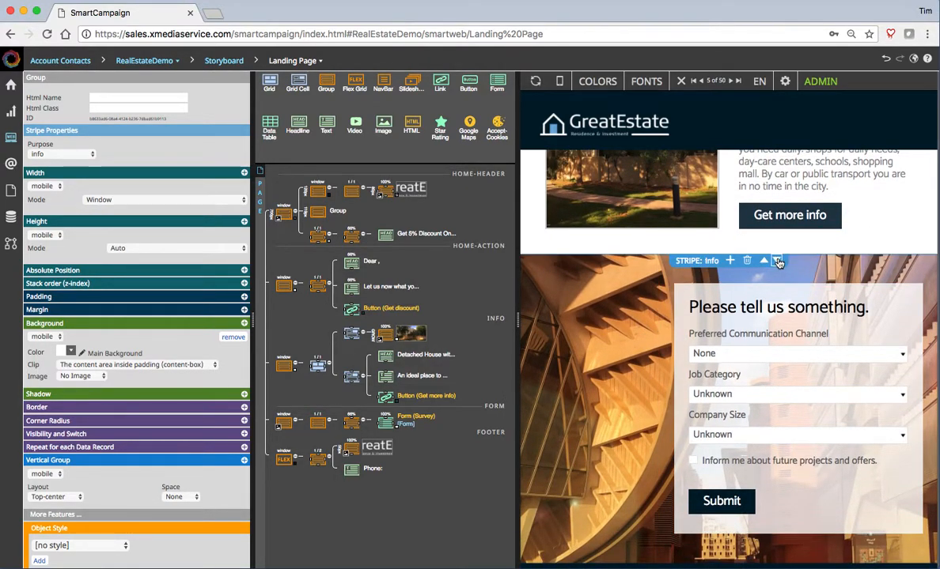
click(778, 262)
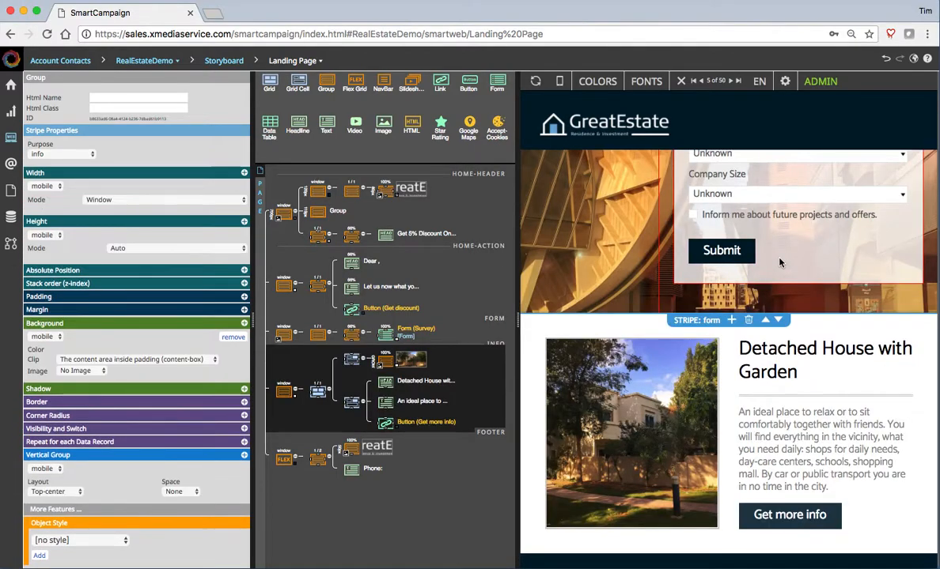
scroll(864, 399, down, 3)
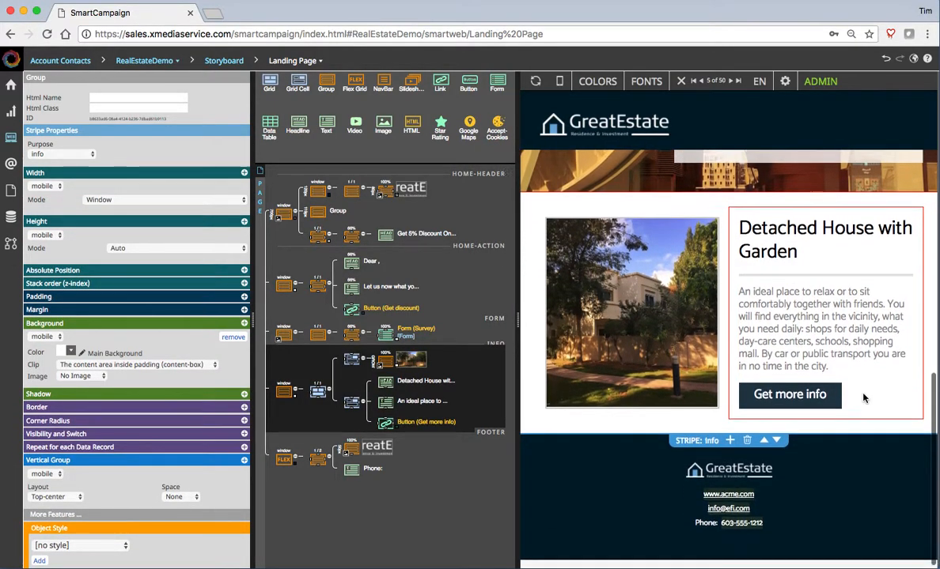
scroll(864, 398, up, 5)
scroll(863, 398, up, 3)
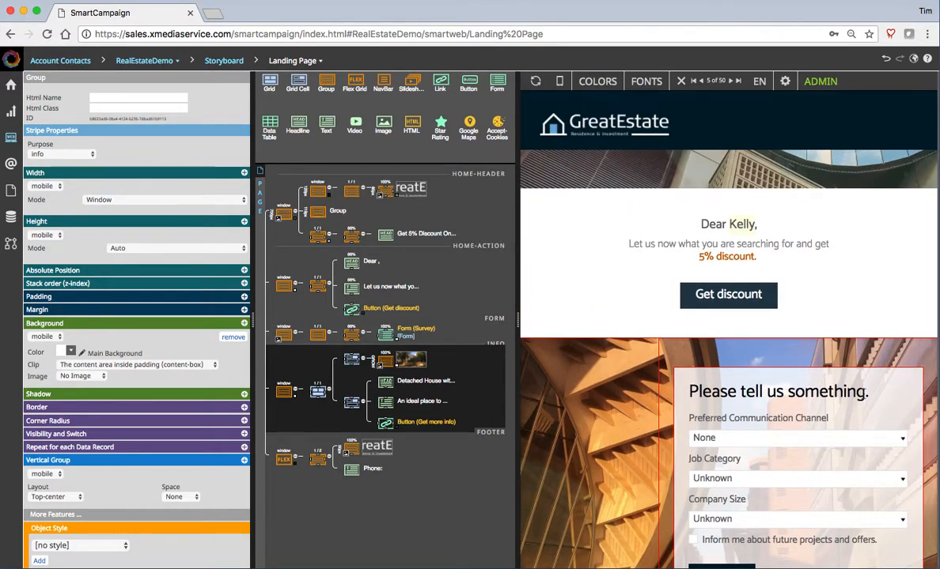
scroll(863, 399, up, 3)
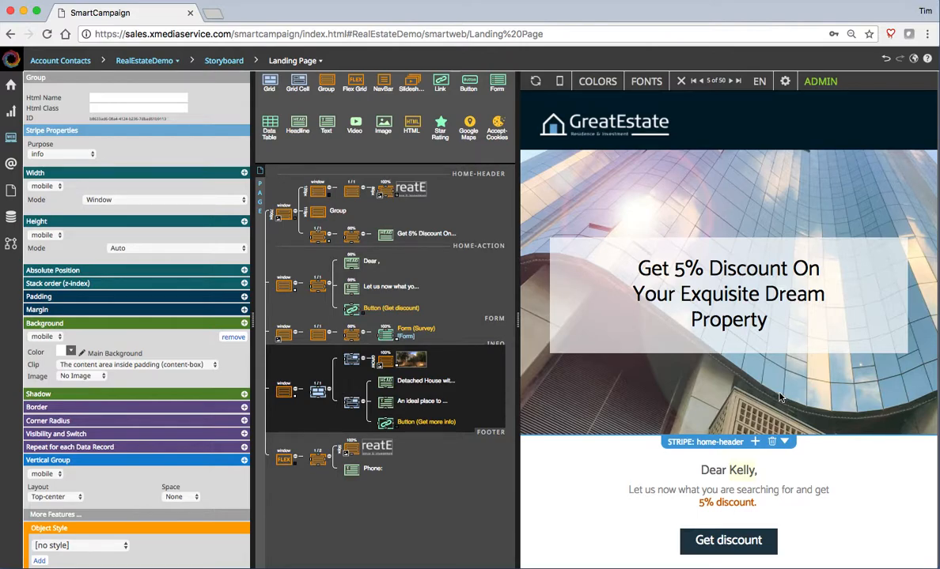
- Widen the structure tree and open the FORM stripe's properties, showing its BuildingOrange.jpg background
click(518, 323)
drag(518, 323, 498, 323)
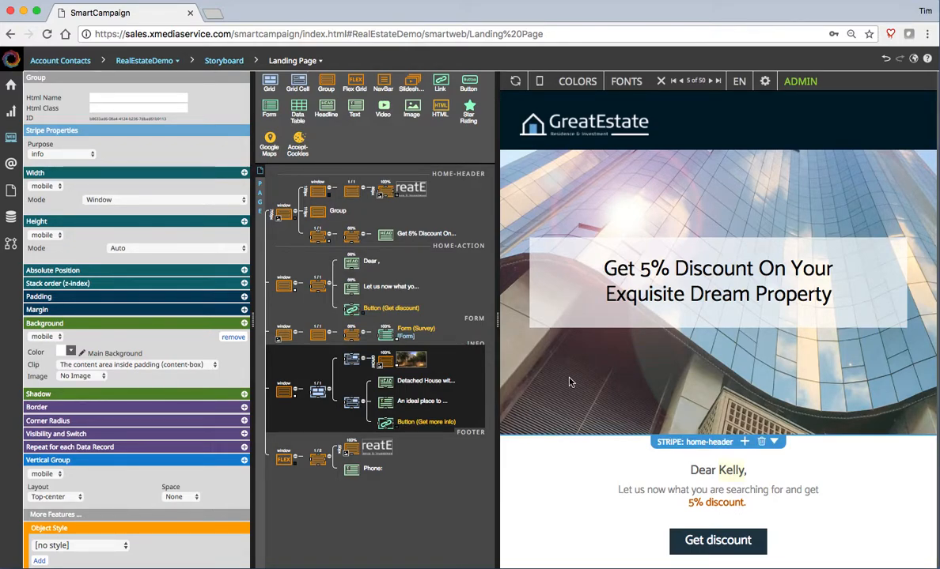
scroll(569, 382, down, 5)
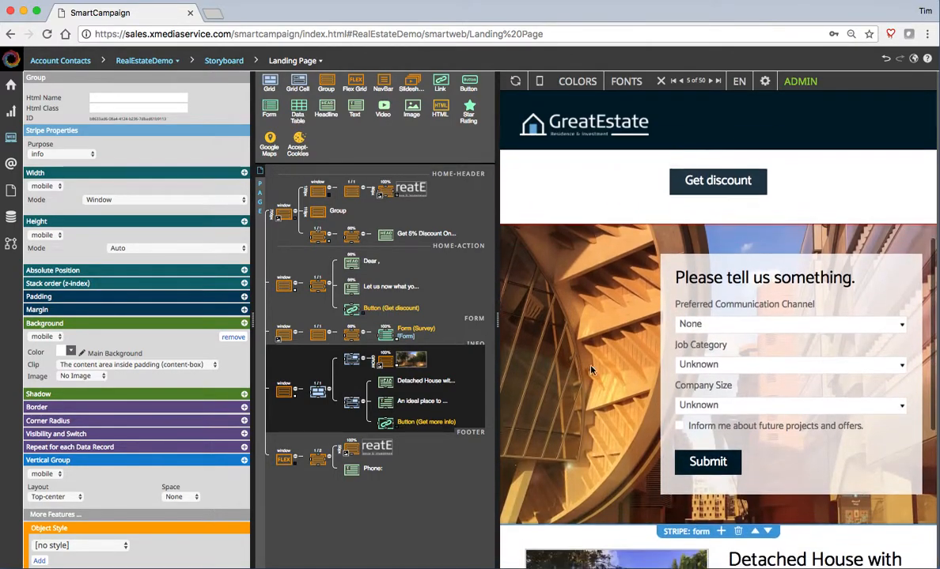
click(333, 335)
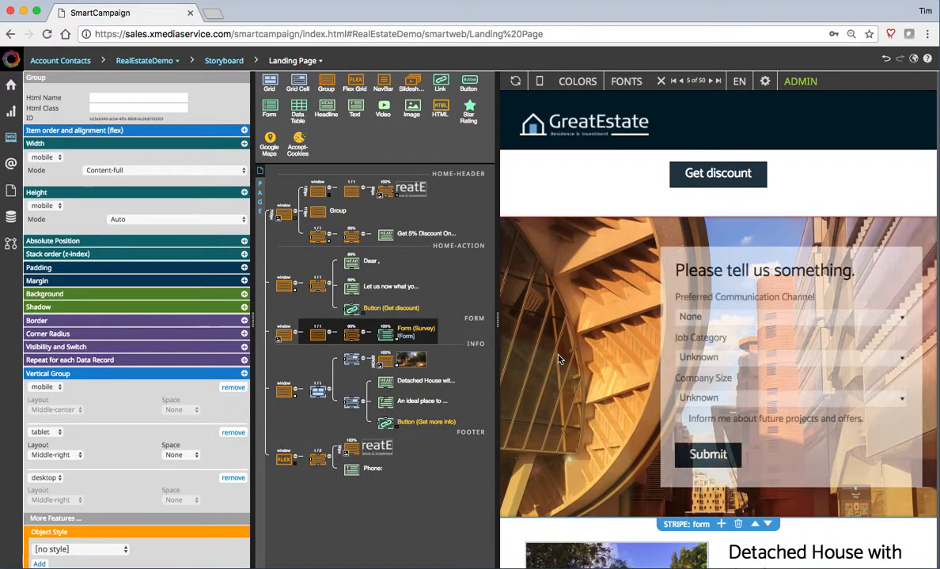
click(283, 336)
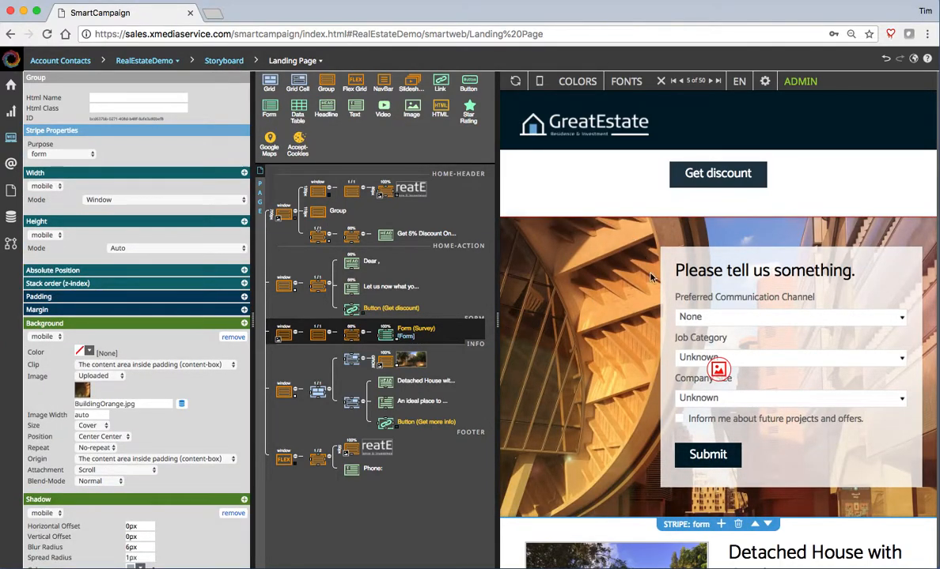
mouse_move(498, 319)
mouse_down()
mouse_move(677, 321)
mouse_move(498, 325)
mouse_up()
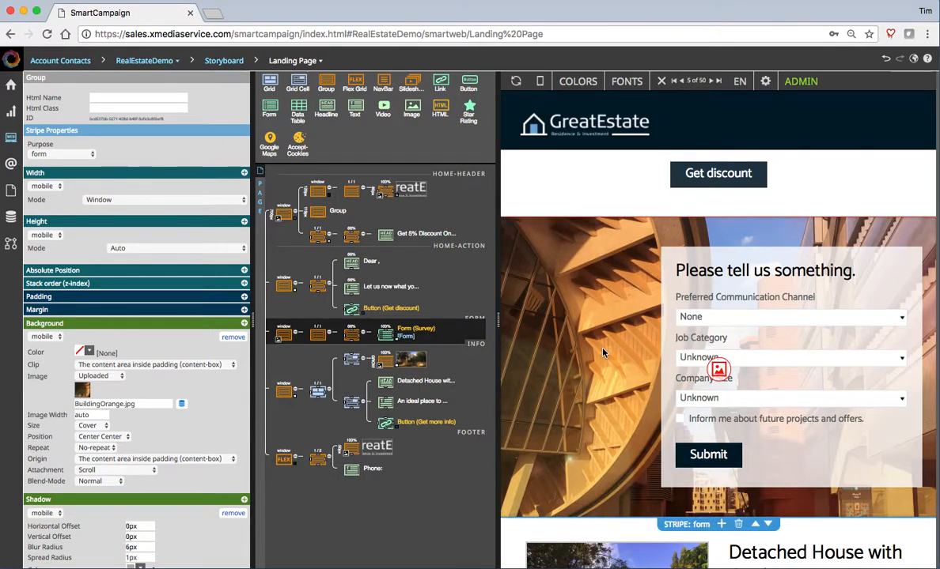
click(539, 81)
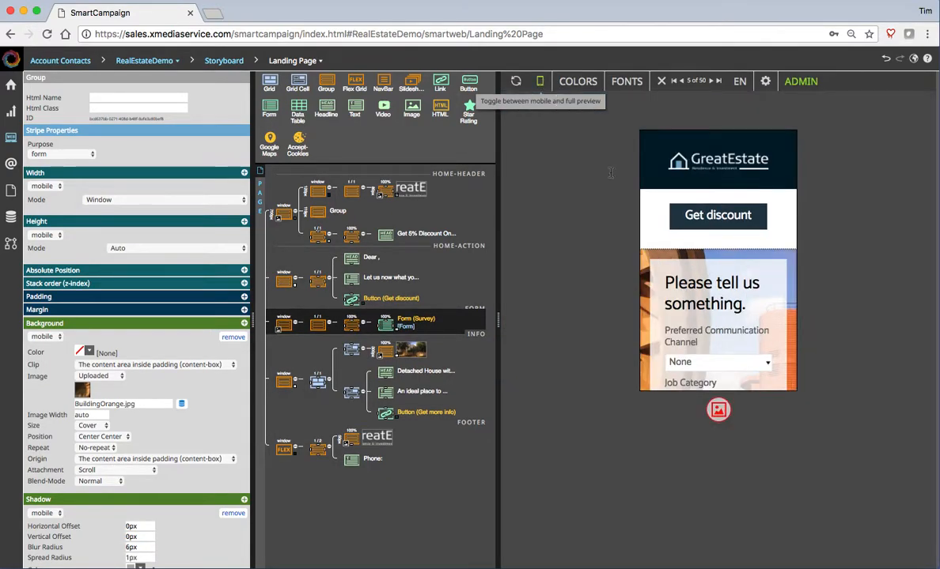
scroll(719, 296, up, 5)
scroll(719, 296, down, 2)
scroll(719, 296, down, 4)
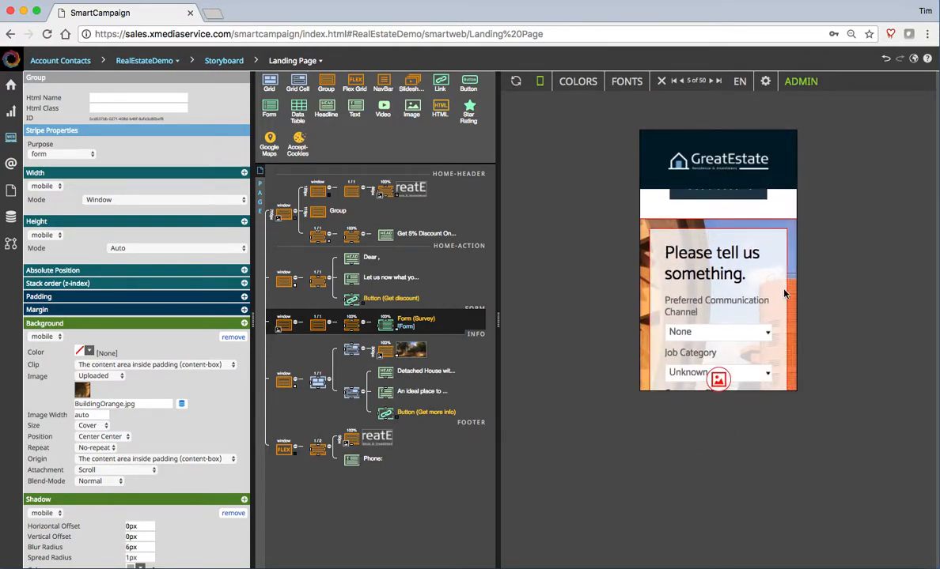
scroll(788, 300, down, 3)
scroll(789, 305, up, 3)
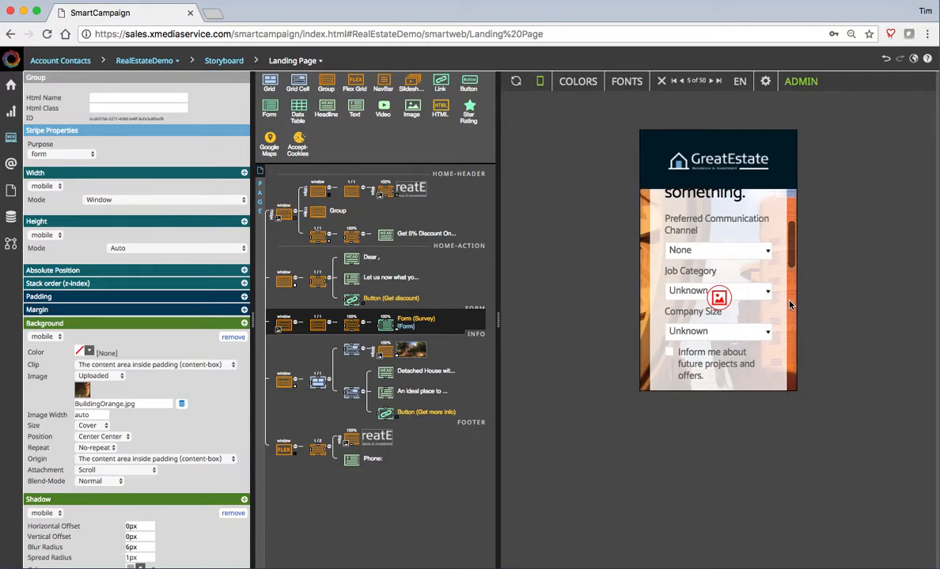
click(540, 83)
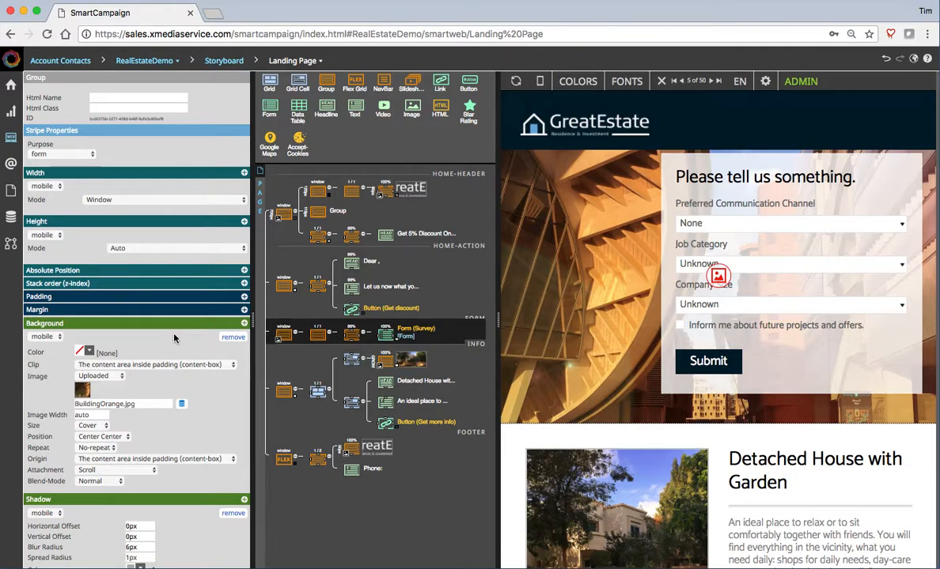
scroll(174, 339, down, 1)
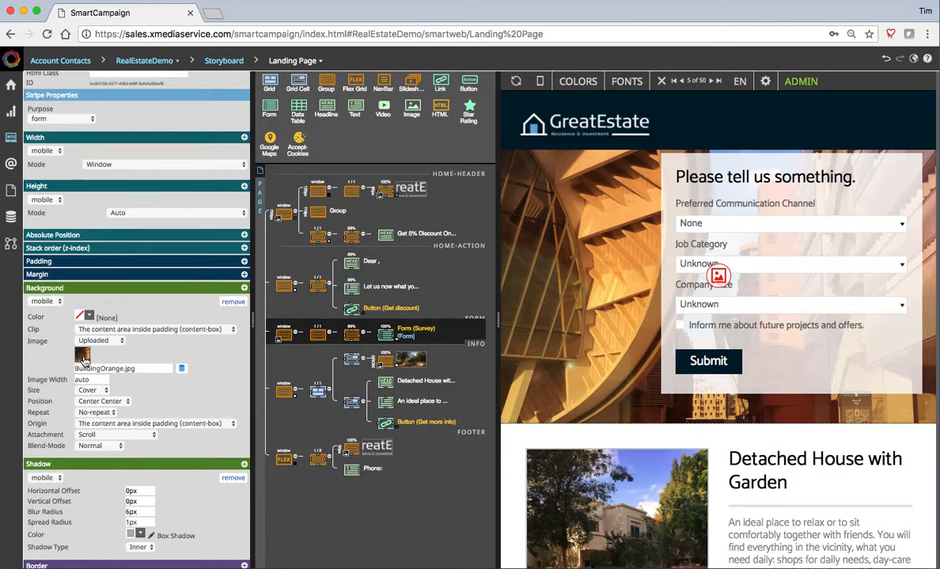
- Add a second form-stripe background set to tablet, and give the mobile background No Image
click(244, 289)
scroll(190, 332, down, 2)
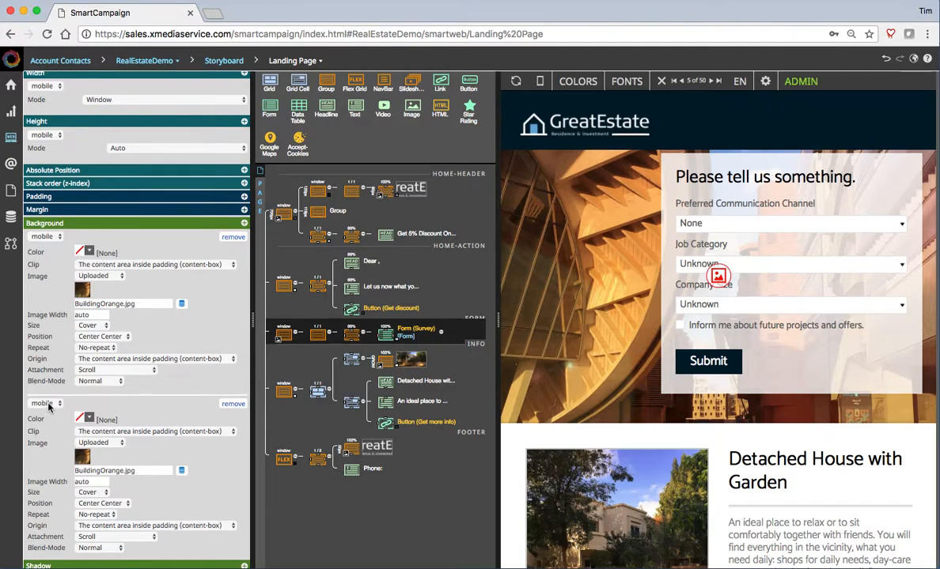
click(49, 404)
click(50, 414)
click(105, 276)
click(94, 239)
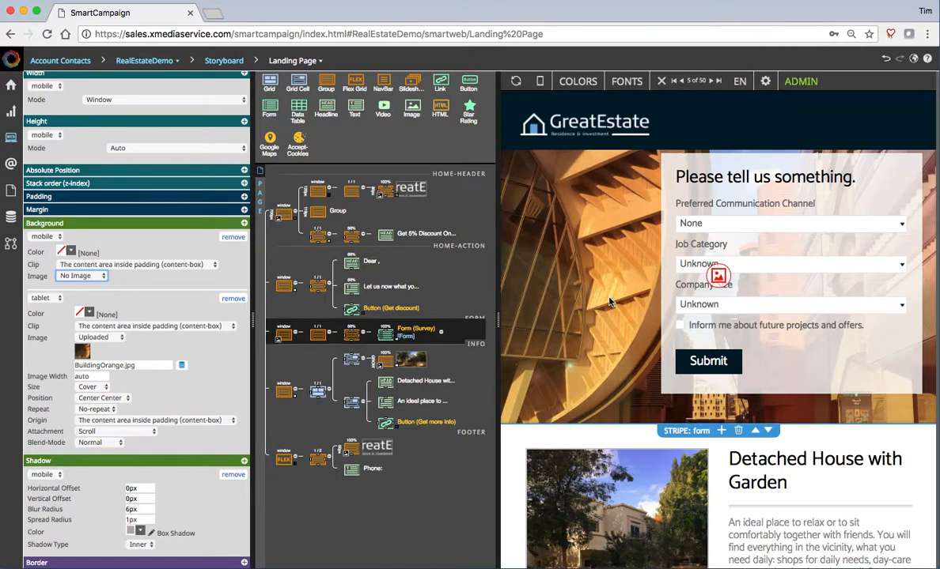
drag(499, 322, 618, 320)
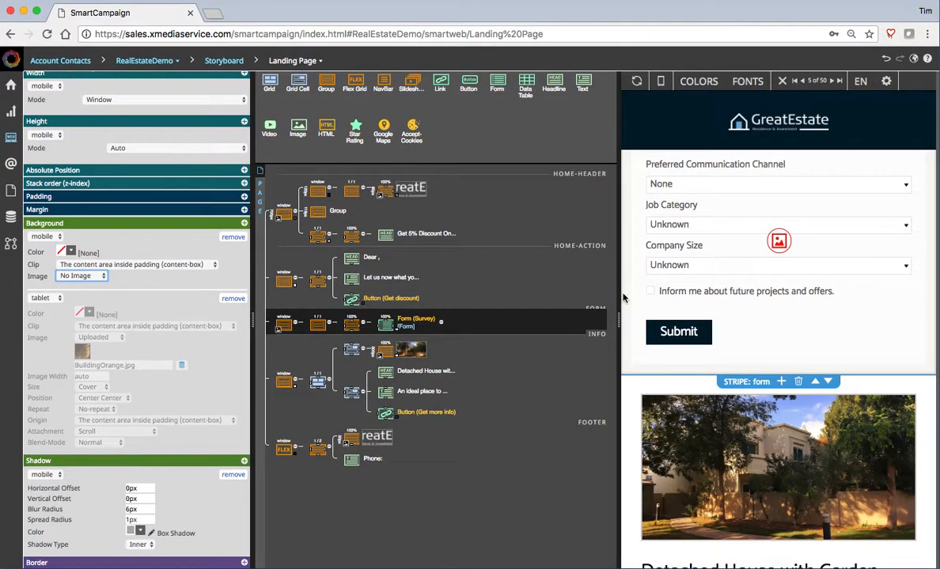
- Drag the structure/preview splitter left to show the form stripe at full desktop width
drag(618, 318, 469, 324)
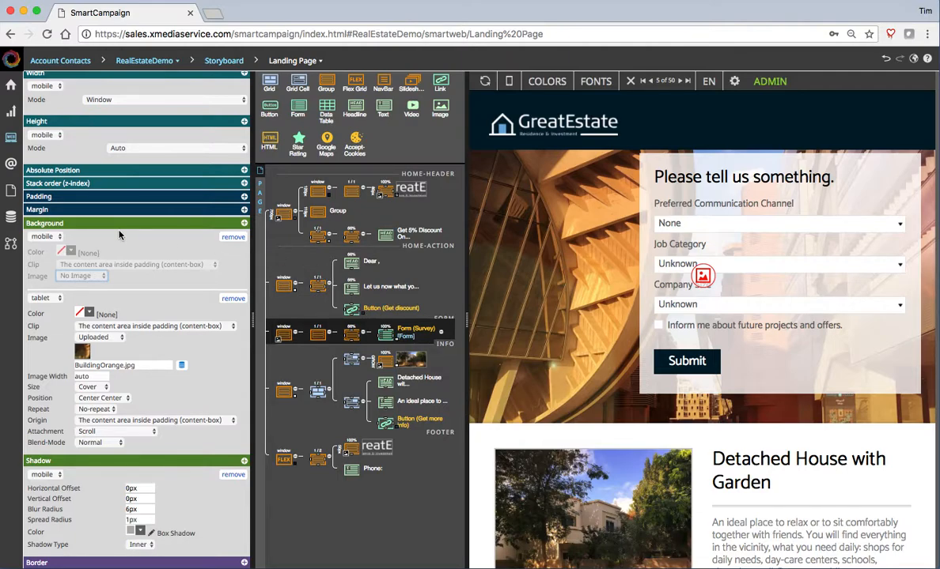
- Open Documents > Invitation Postcard from the sidebar in its editor
click(14, 115)
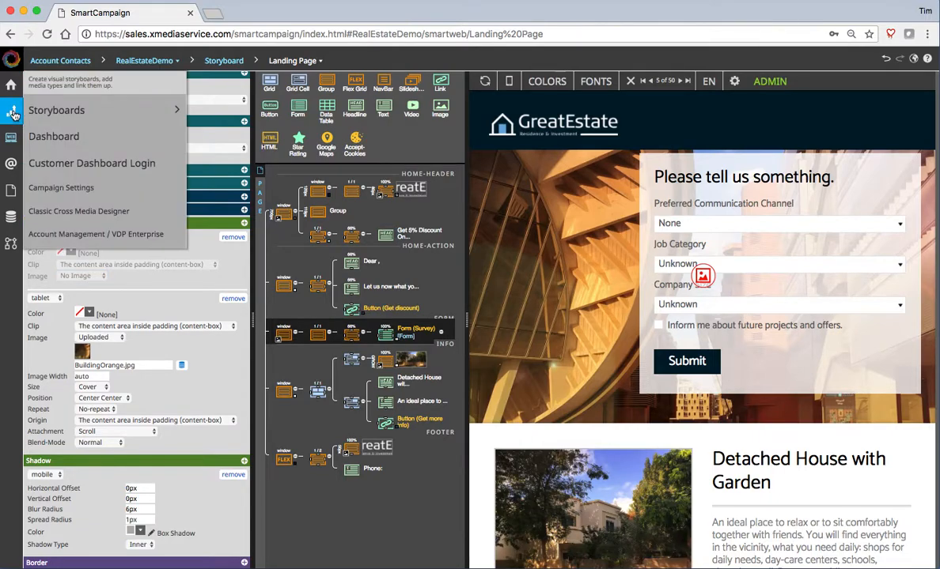
mouse_move(71, 112)
click(11, 192)
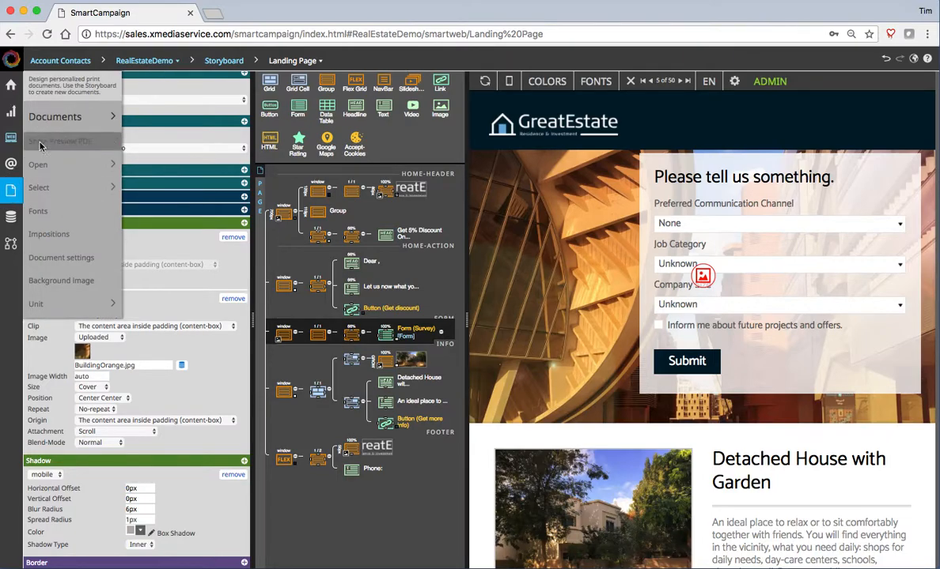
mouse_move(58, 123)
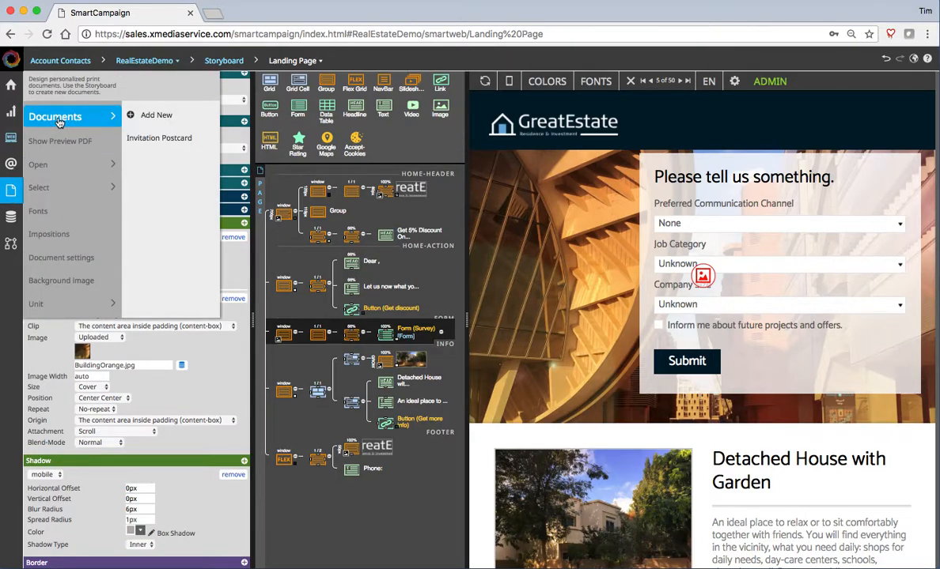
click(177, 140)
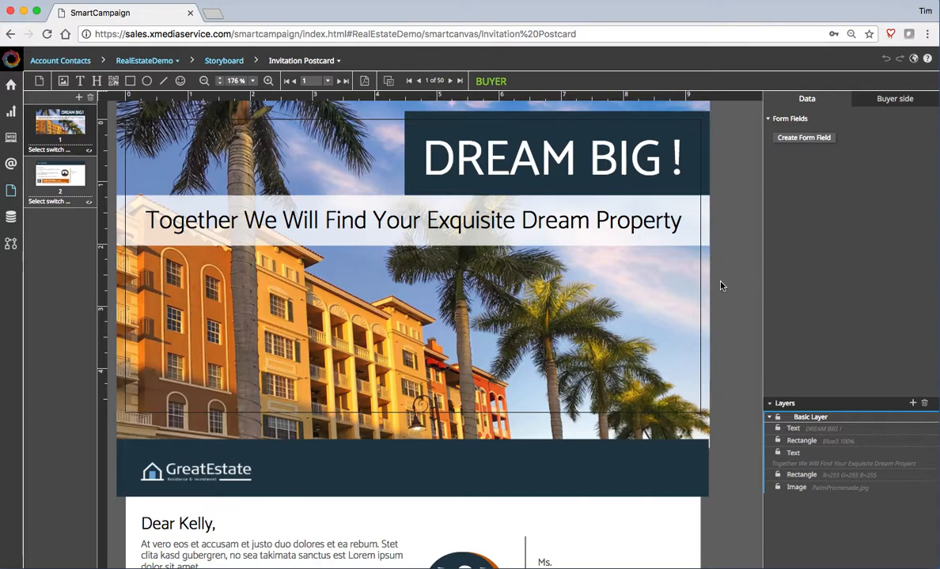
- Insert ', [[FirstName]],' after 'Together' in the postcard headline using the CampaignDatabase FirstName field
click(237, 212)
double_click(162, 226)
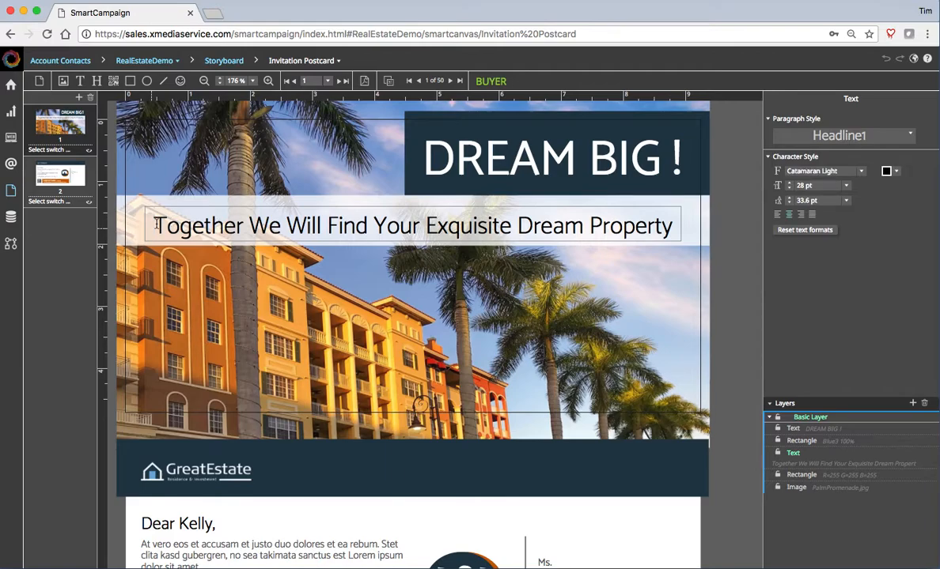
click(242, 224)
text(,)
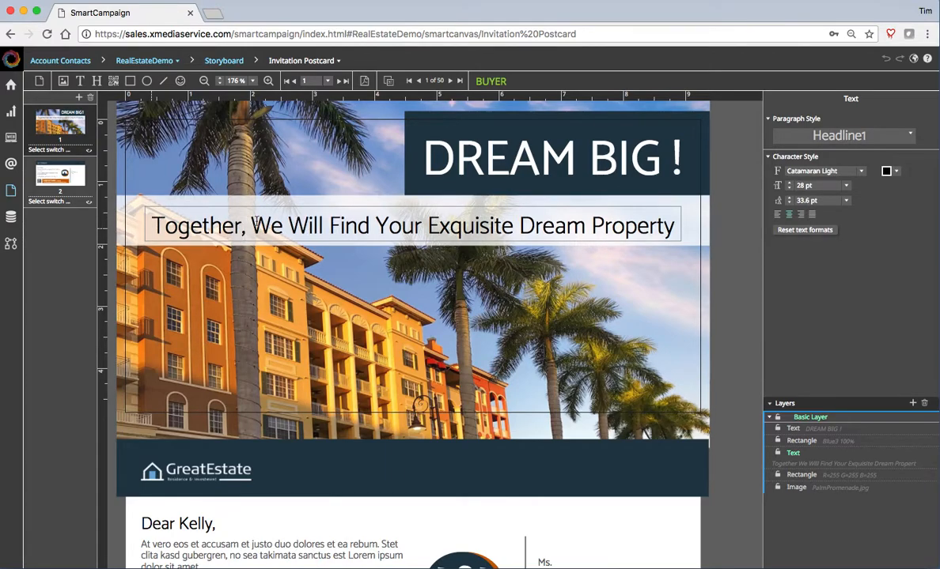
right_click(248, 225)
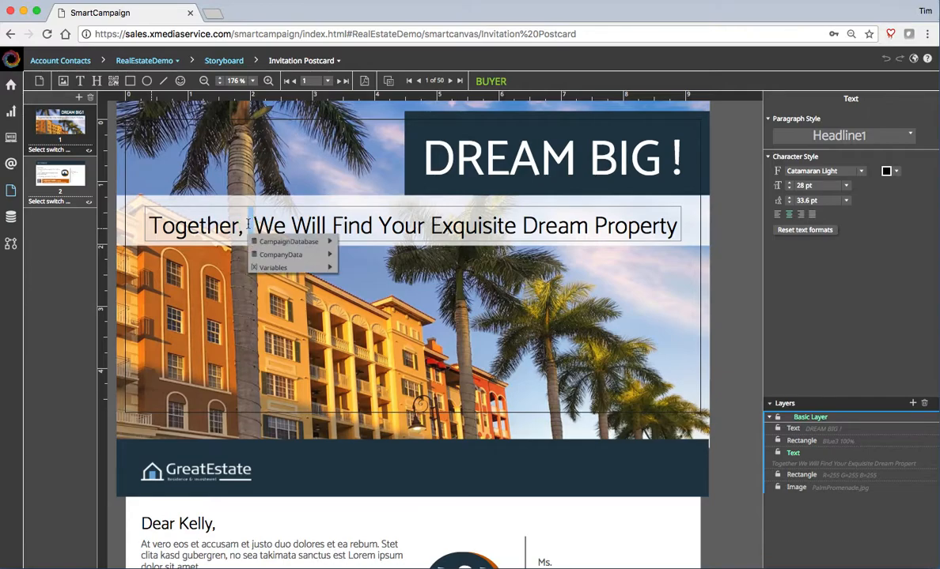
mouse_move(283, 258)
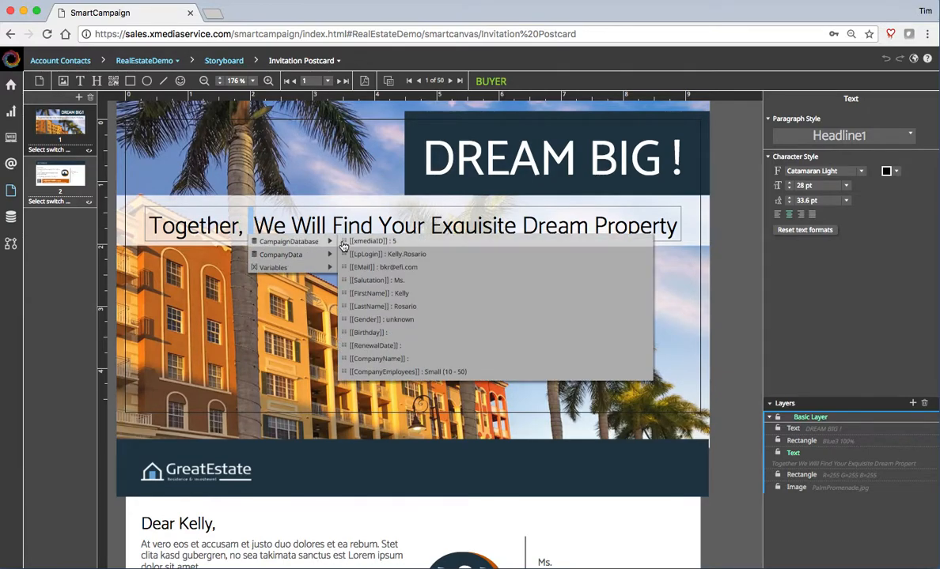
click(386, 294)
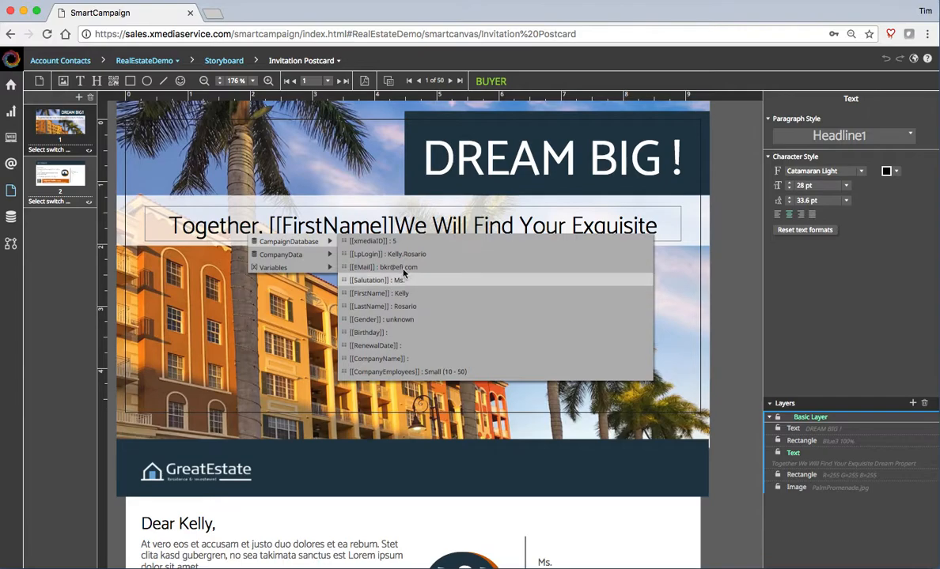
text(.)
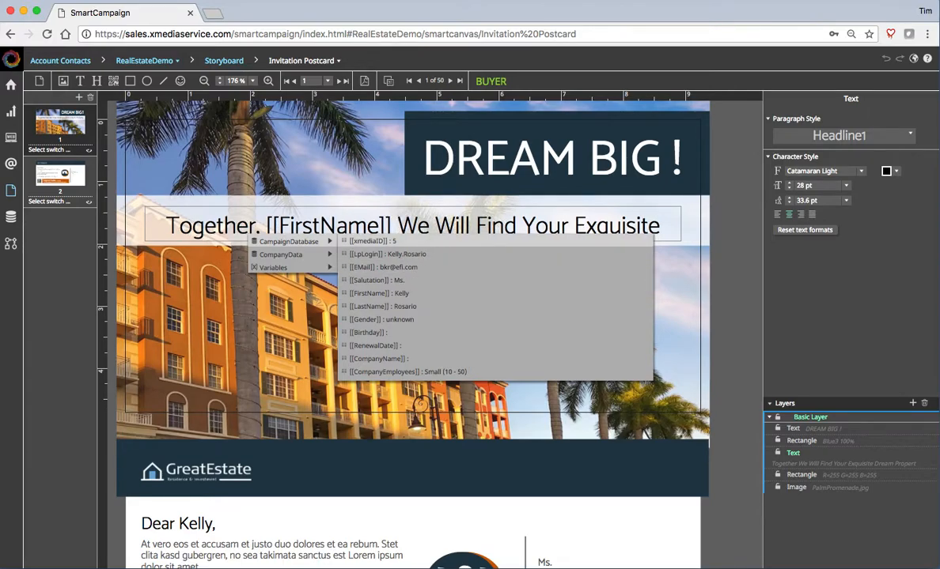
key(BackSpace)
key(BackSpace)
text(,)
click(288, 311)
click(288, 311)
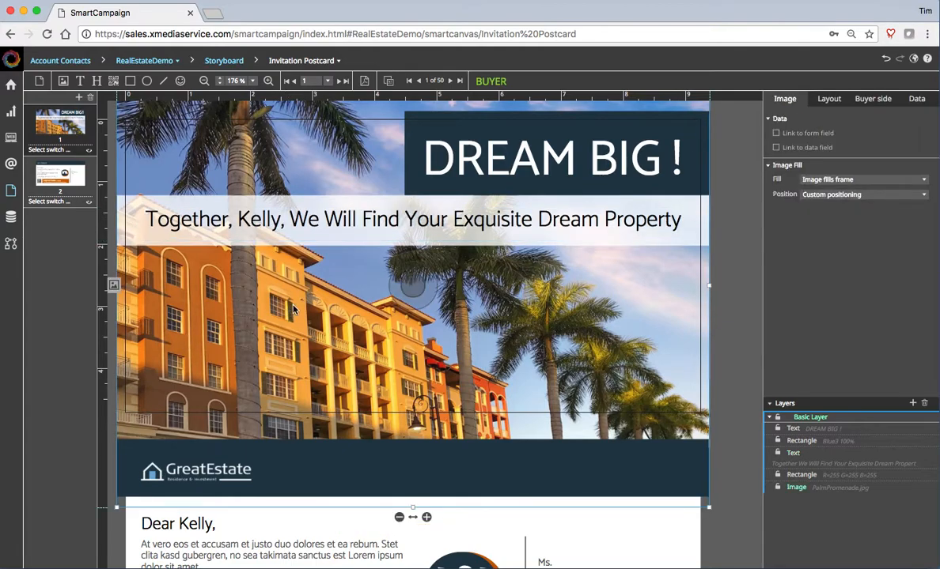
- Step forward and back through recipient records to record 6 of 50, then select the address frame
click(450, 81)
click(450, 81)
click(450, 81)
click(450, 82)
click(450, 81)
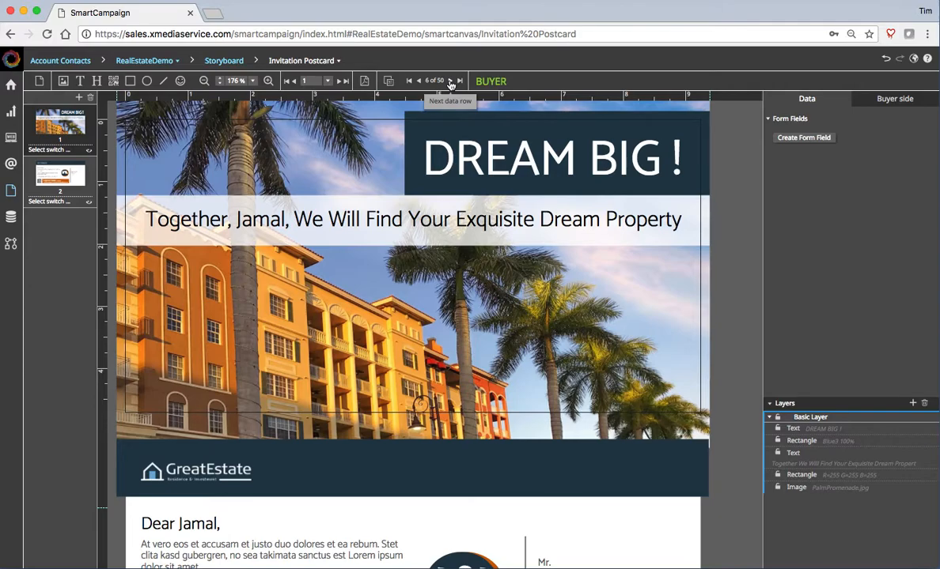
click(450, 81)
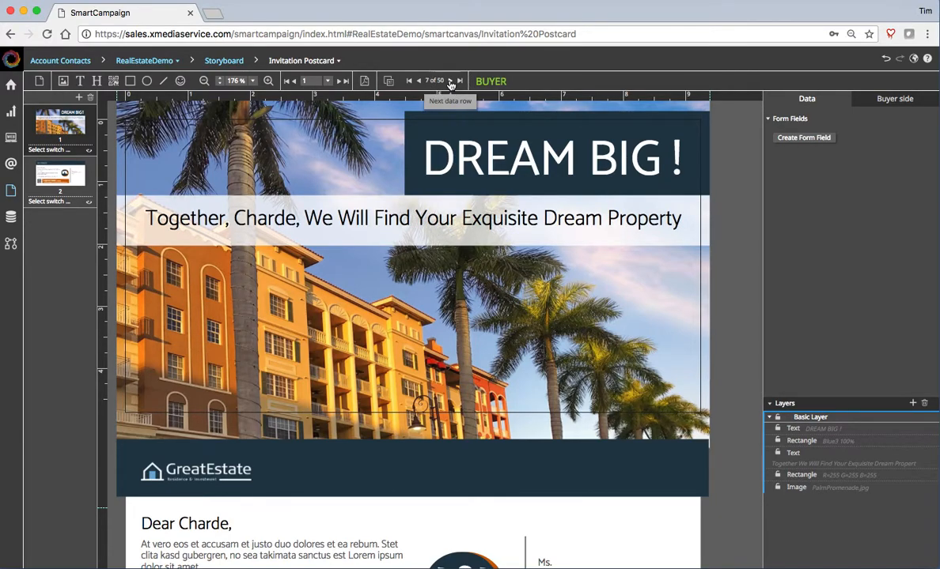
click(450, 82)
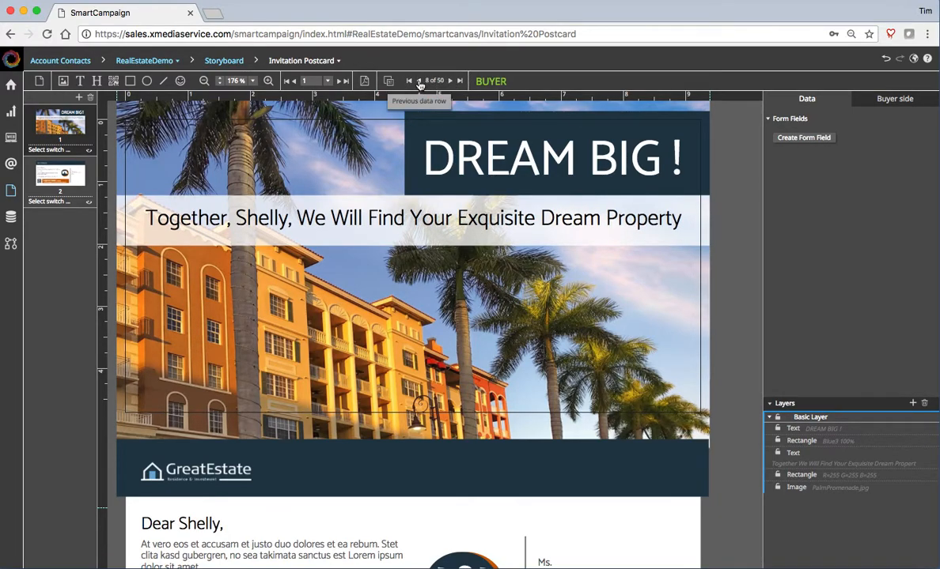
click(418, 81)
click(418, 81)
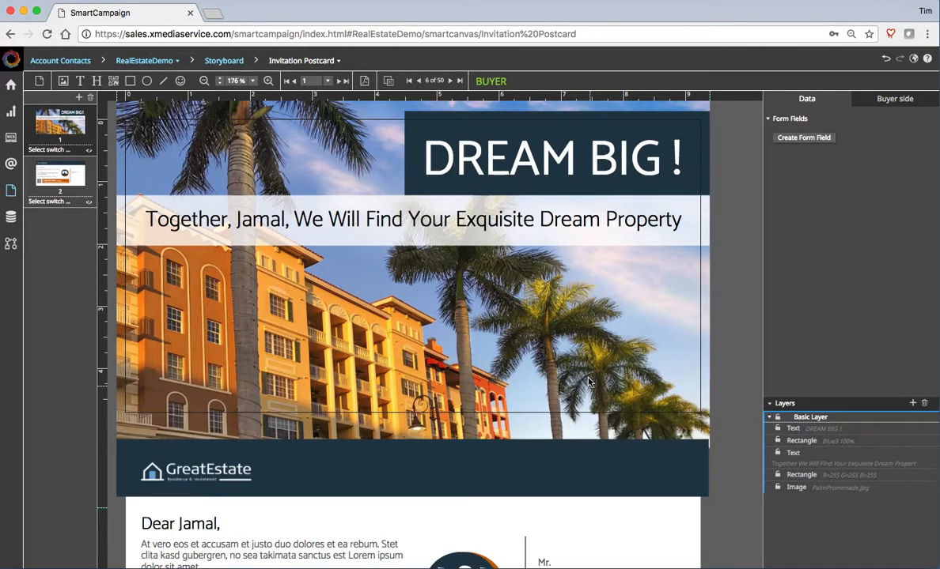
scroll(590, 381, down, 5)
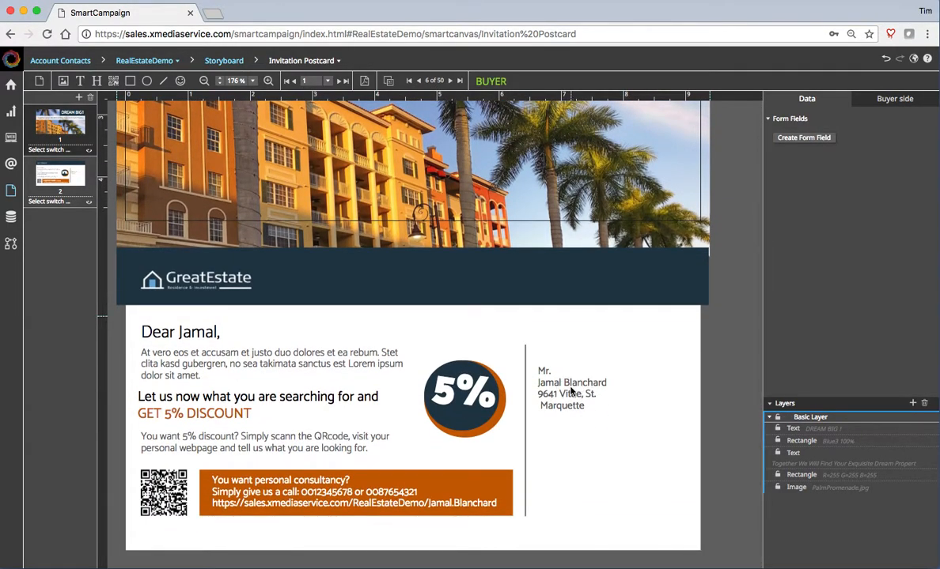
click(540, 370)
- Join FirstName onto the Salutation line and cut [[ZipCode]] from the City line
click(523, 419)
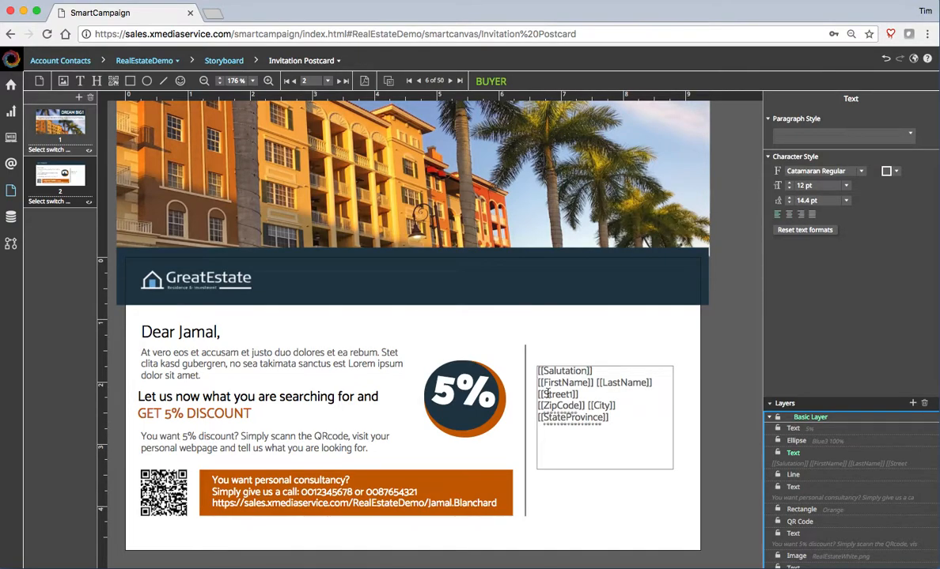
key(BackSpace)
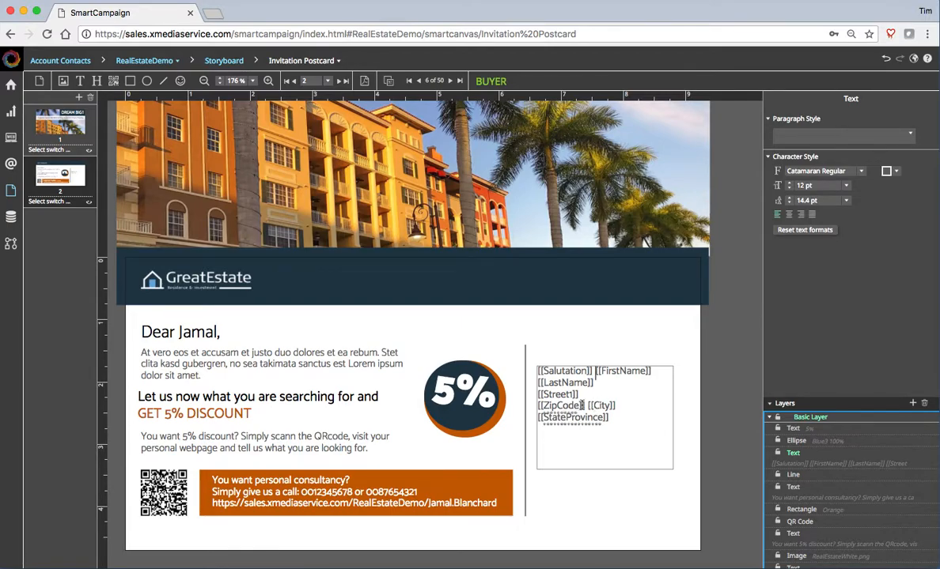
double_click(552, 404)
mouse_move(553, 404)
mouse_down()
mouse_move(531, 392)
mouse_move(538, 402)
mouse_up()
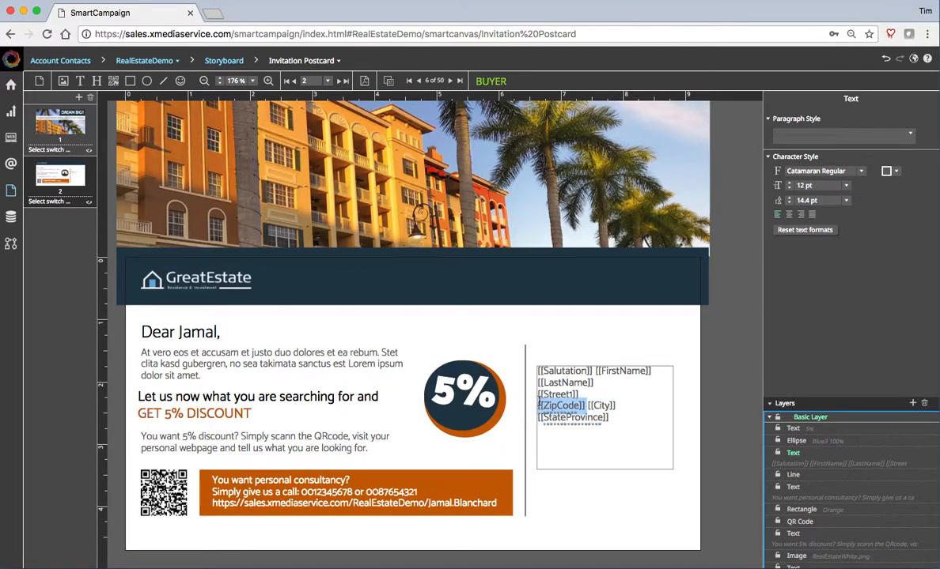
key(BackSpace)
- Paste [[ZipCode]] on a new last line and join City and StateProvince with a comma
click(620, 416)
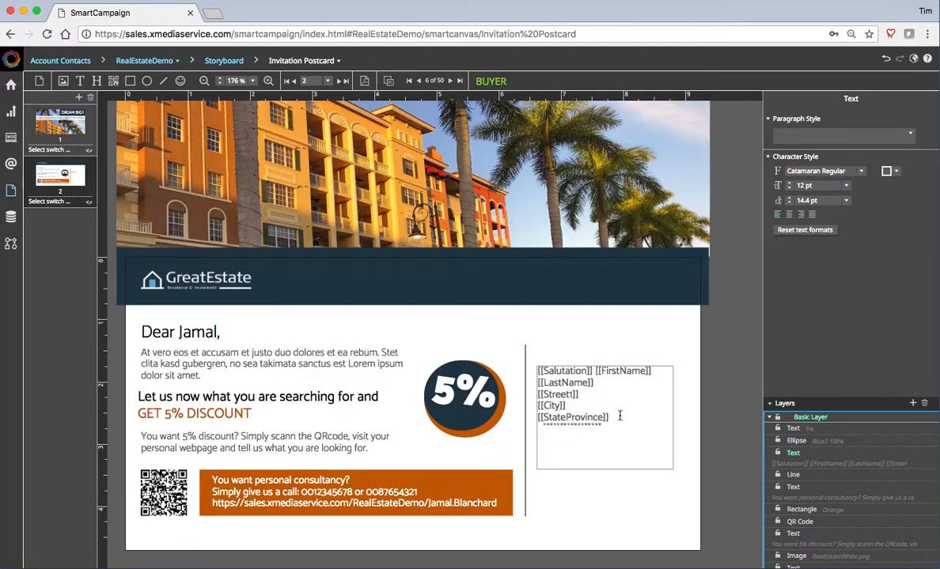
key(Return)
text([[ZipCode]])
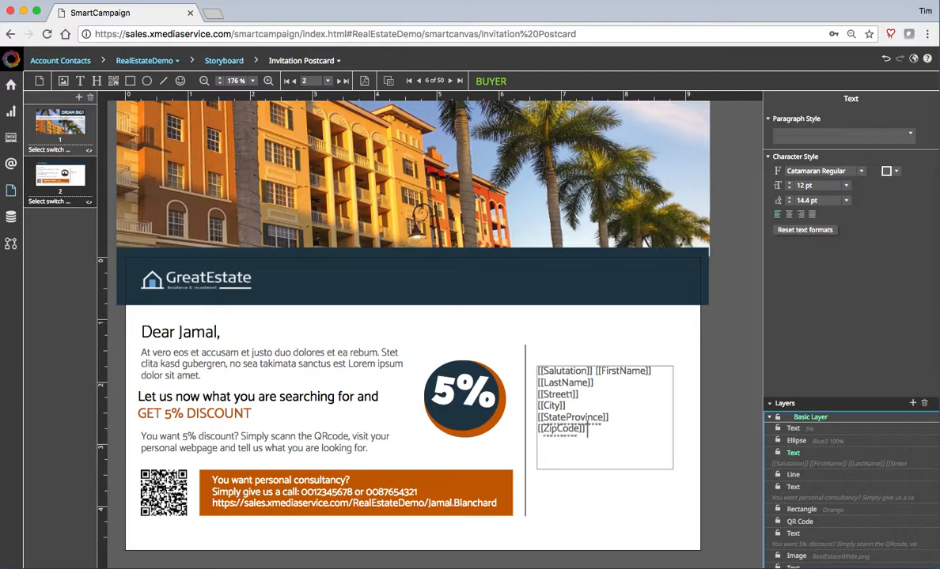
click(541, 418)
key(BackSpace)
text(, [[StateProvince)
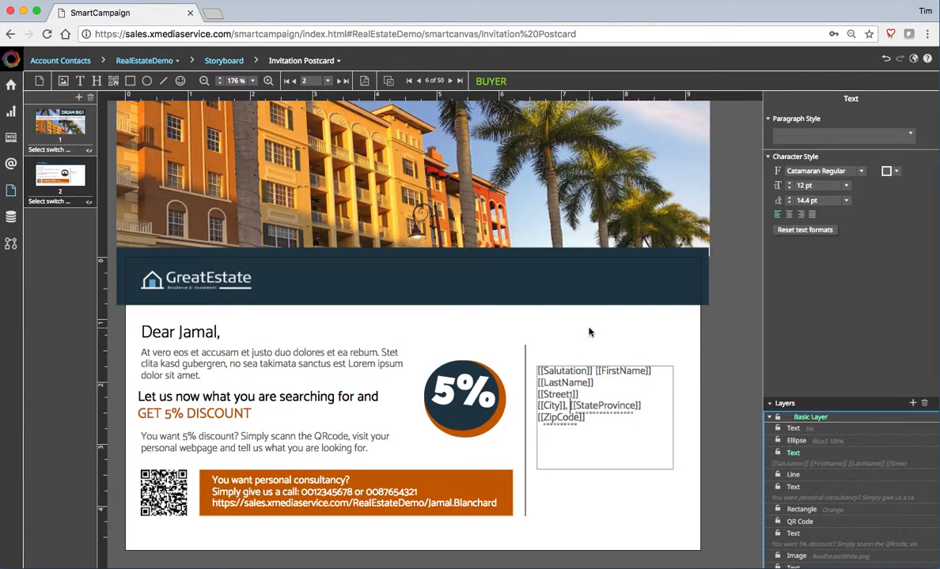
click(589, 332)
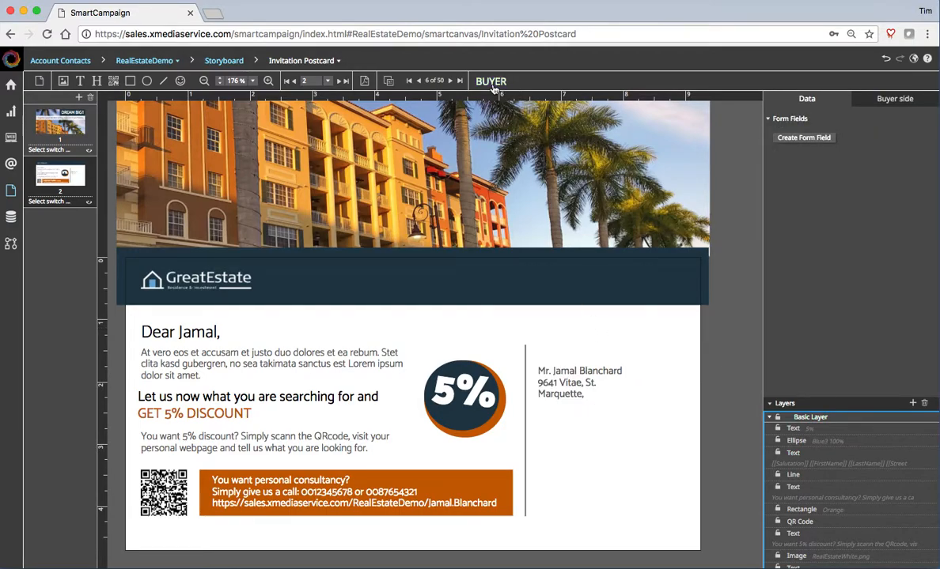
- Go back three records to preview record 3 of 50, then select the front header photo
click(419, 83)
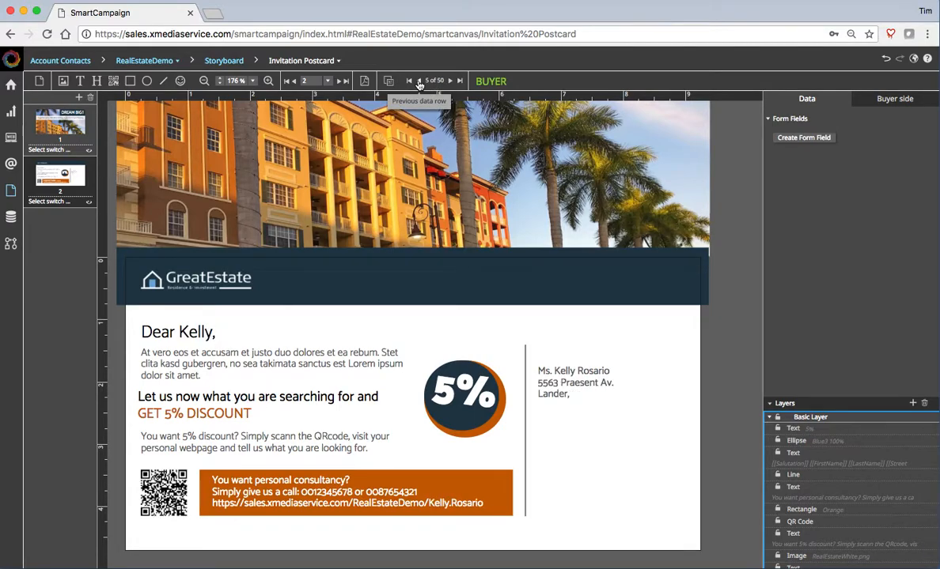
click(419, 84)
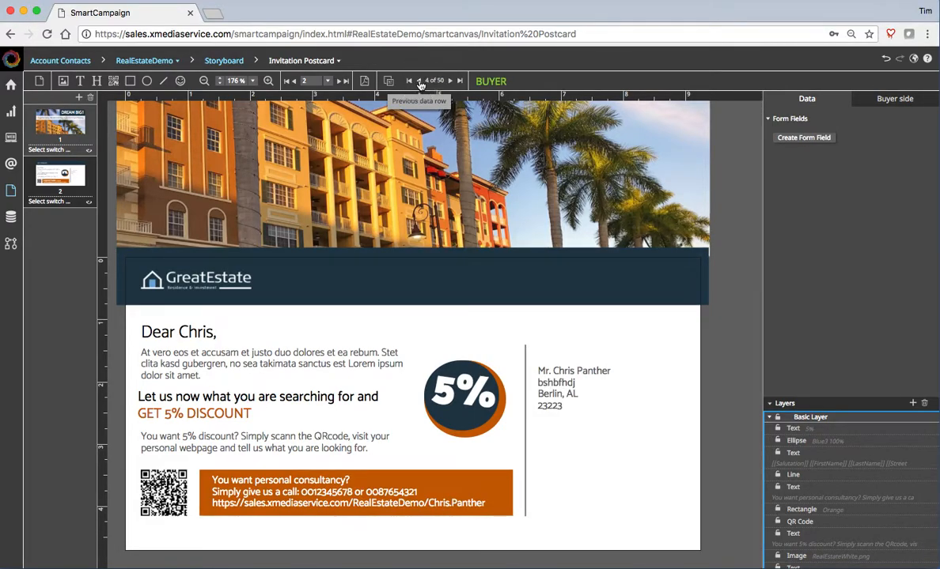
click(420, 84)
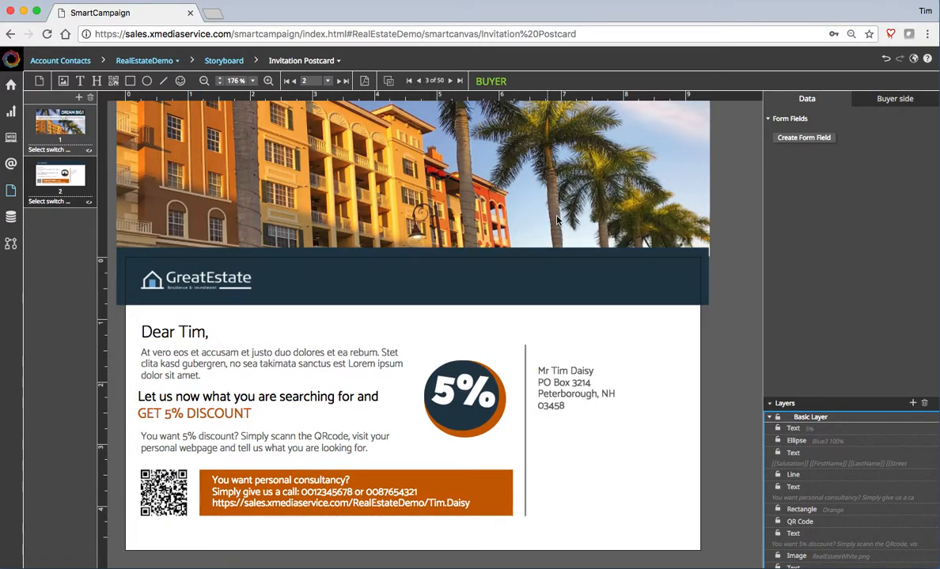
scroll(357, 357, up, 3)
scroll(356, 356, down, 3)
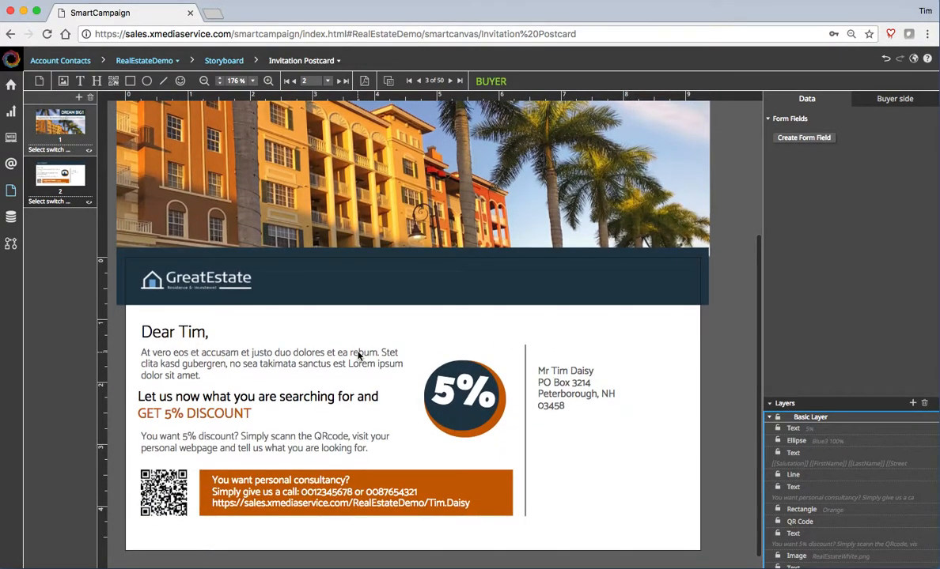
scroll(352, 332, up, 10)
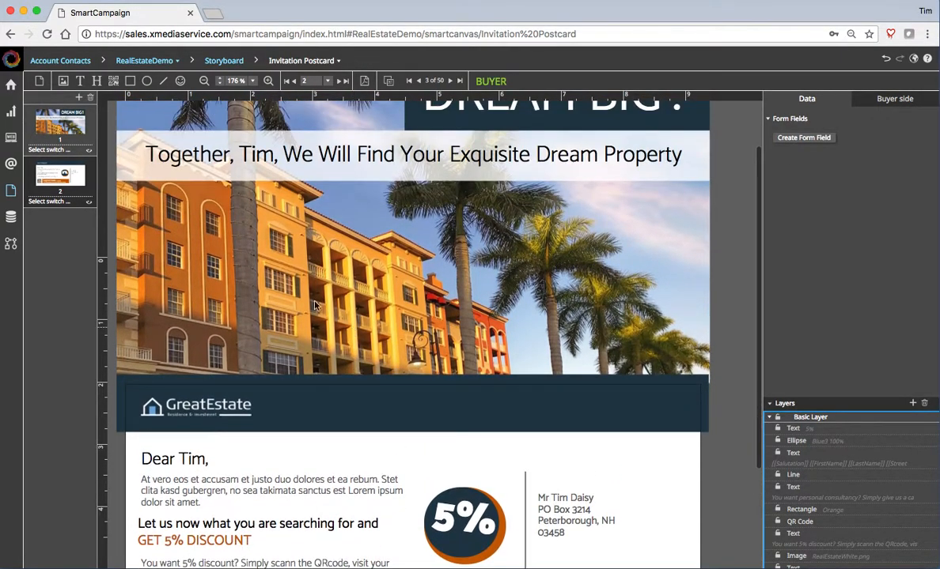
click(267, 267)
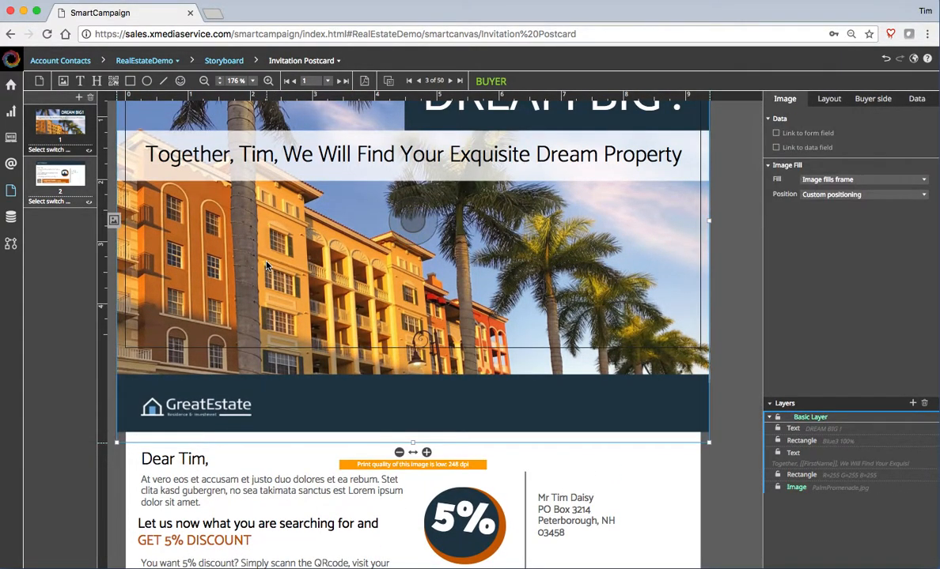
- Swap the PalmPromenade.jpg front photo for HouseGate.jpg from the Browse Images library
click(114, 221)
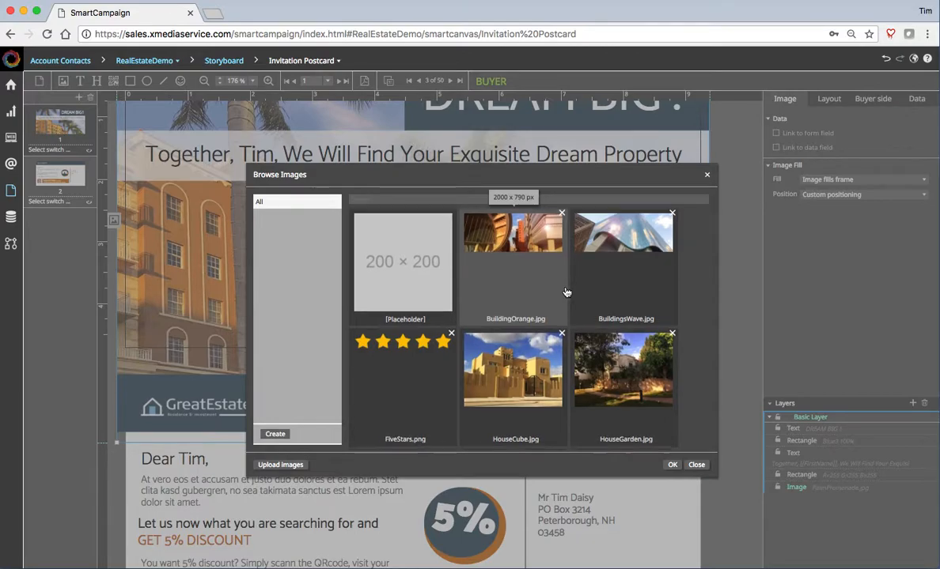
scroll(565, 293, down, 3)
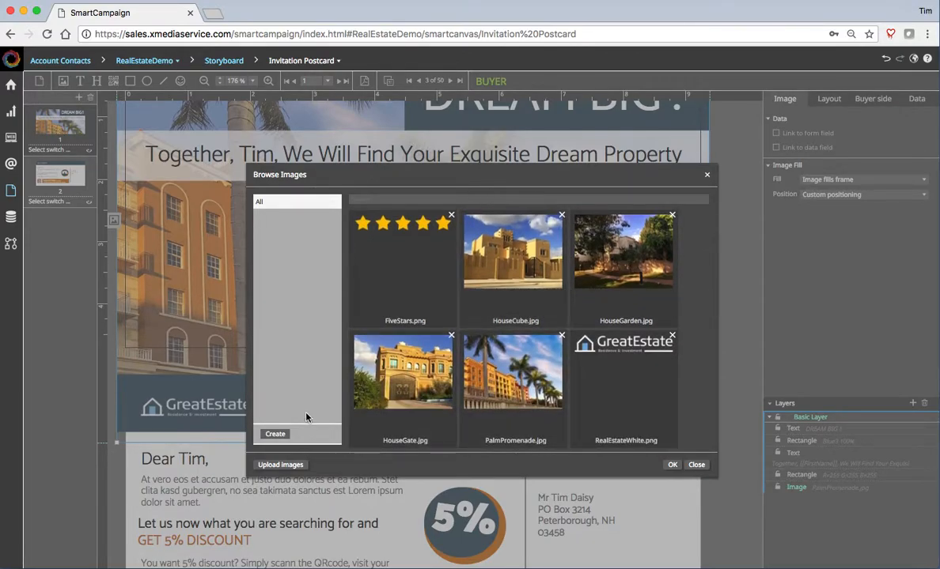
double_click(394, 377)
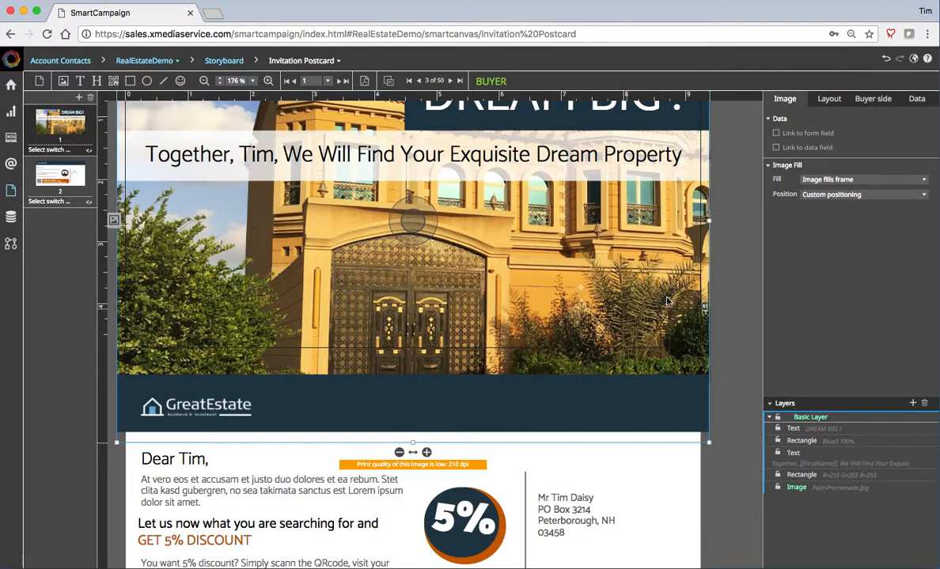
scroll(753, 297, up, 3)
scroll(753, 297, up, 1)
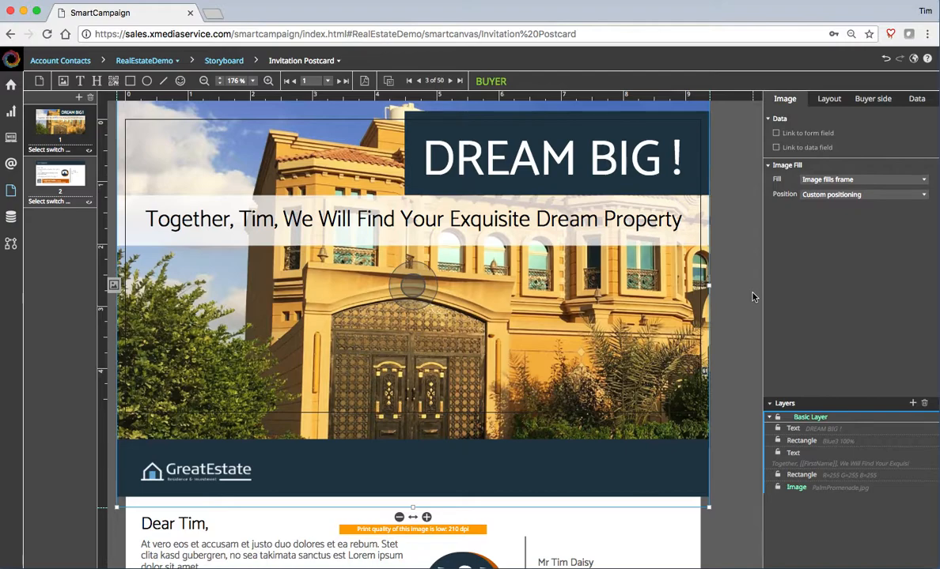
scroll(752, 296, down, 3)
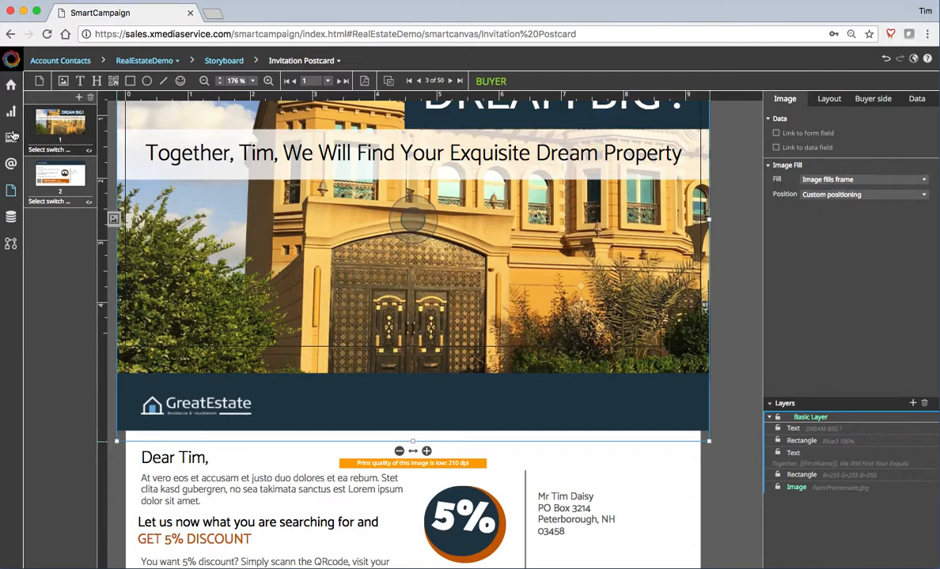
- Open RealEstateDemo - Workflow under Automation Workflows and view the Database node's 112 records
click(12, 245)
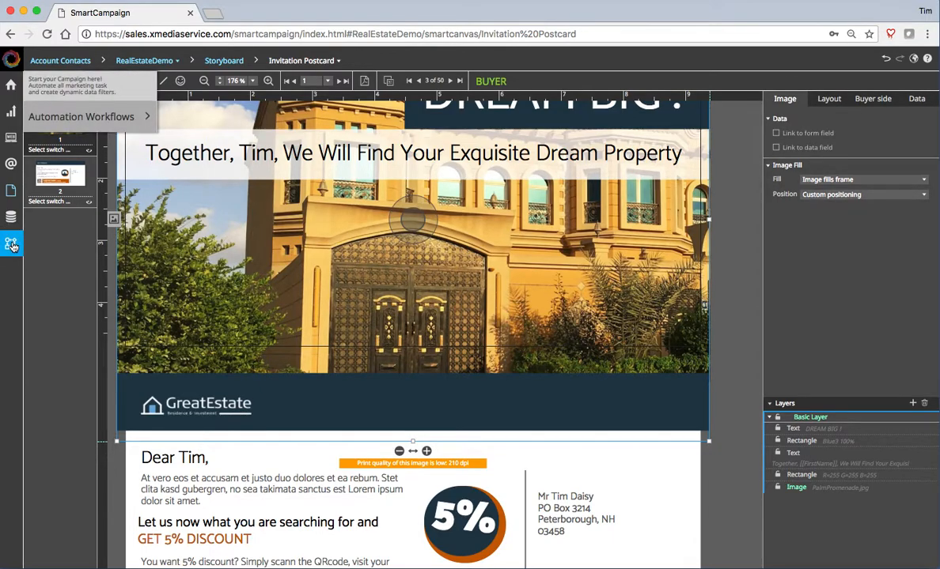
mouse_move(90, 115)
click(225, 140)
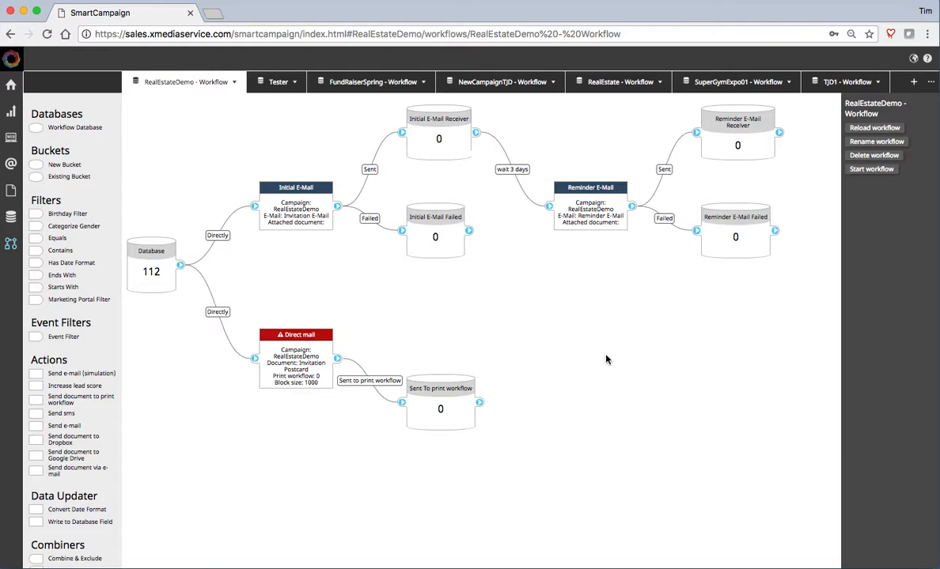
click(151, 273)
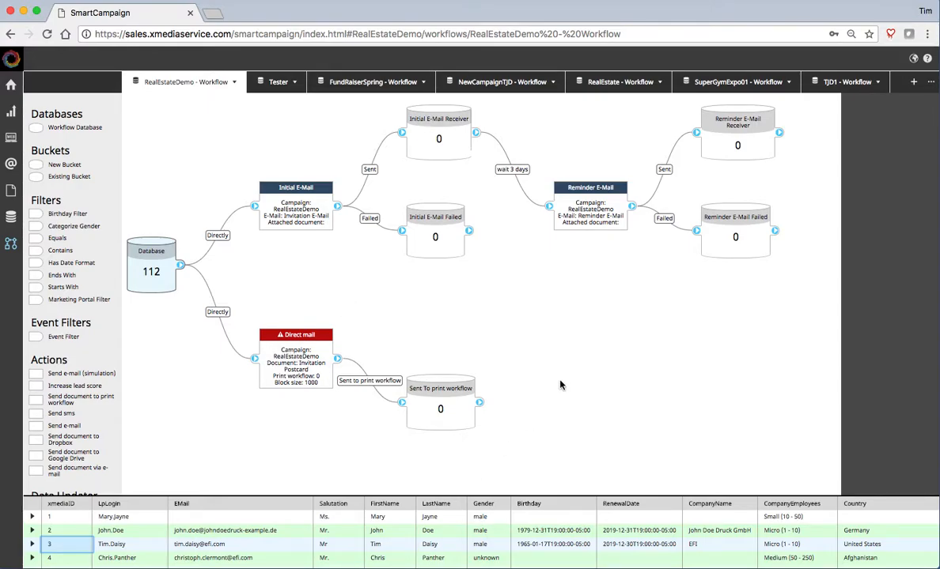
click(514, 320)
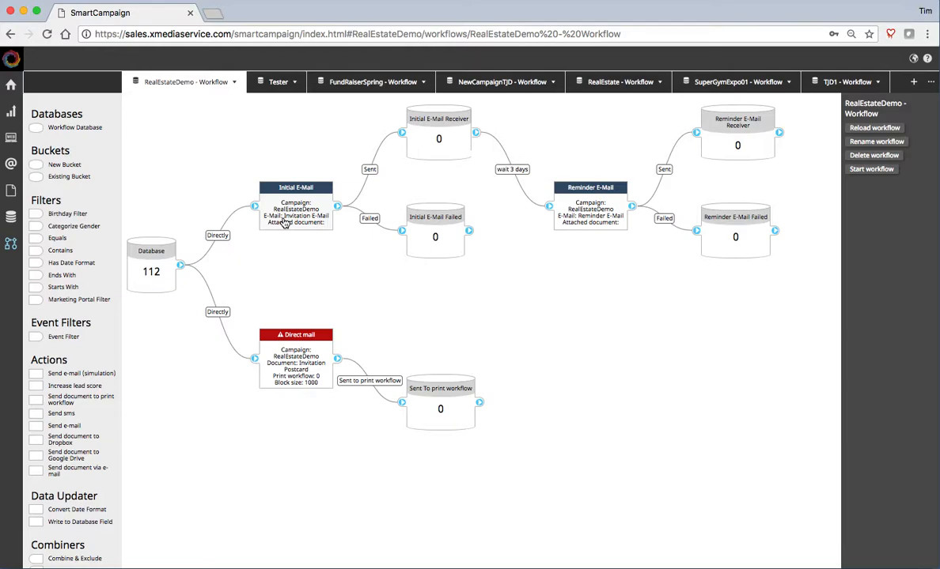
- Delete the Database's Directly connections to Initial E-Mail and Direct mail
click(211, 235)
click(876, 200)
click(223, 313)
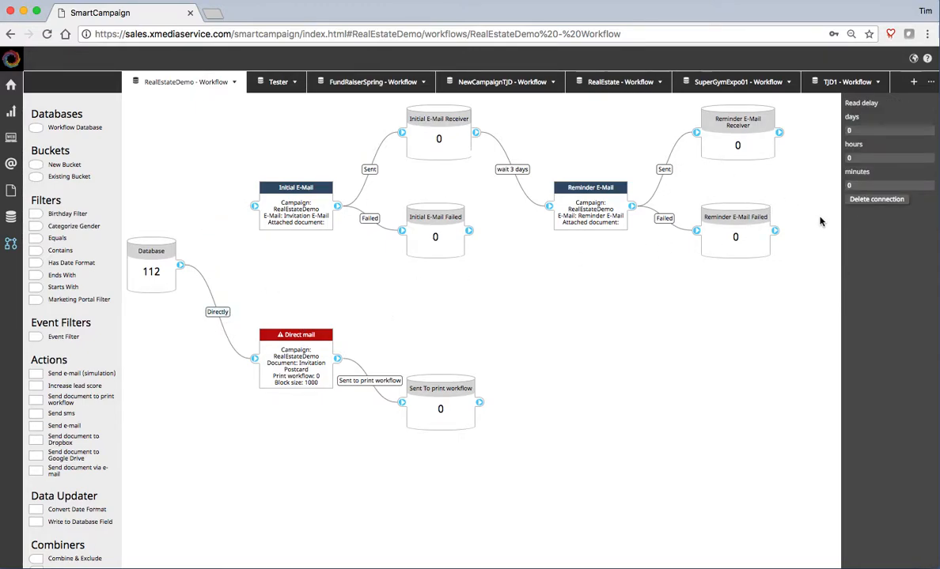
click(873, 199)
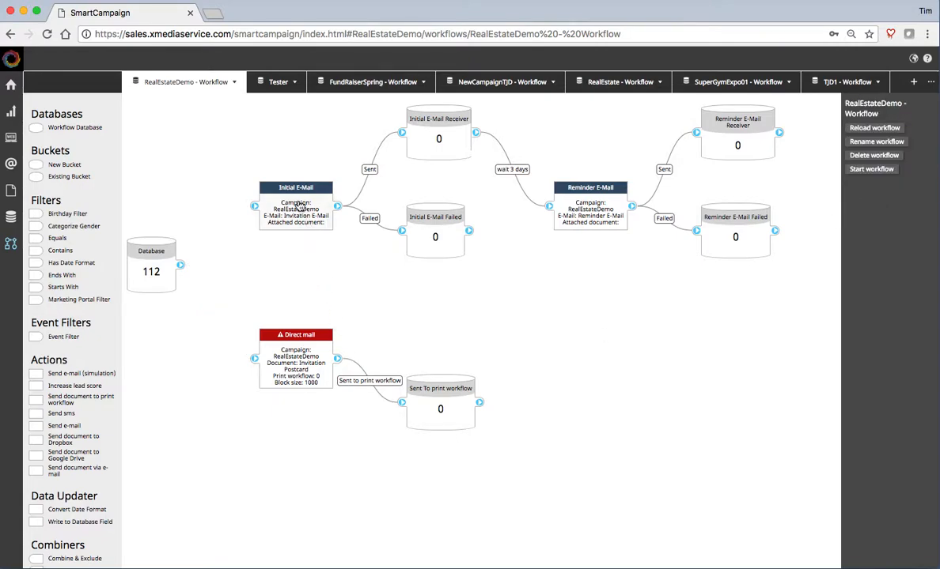
- Drag the Initial E-Mail and Direct mail branches further right, leaving a gap
drag(298, 207, 529, 168)
drag(326, 361, 528, 380)
click(442, 293)
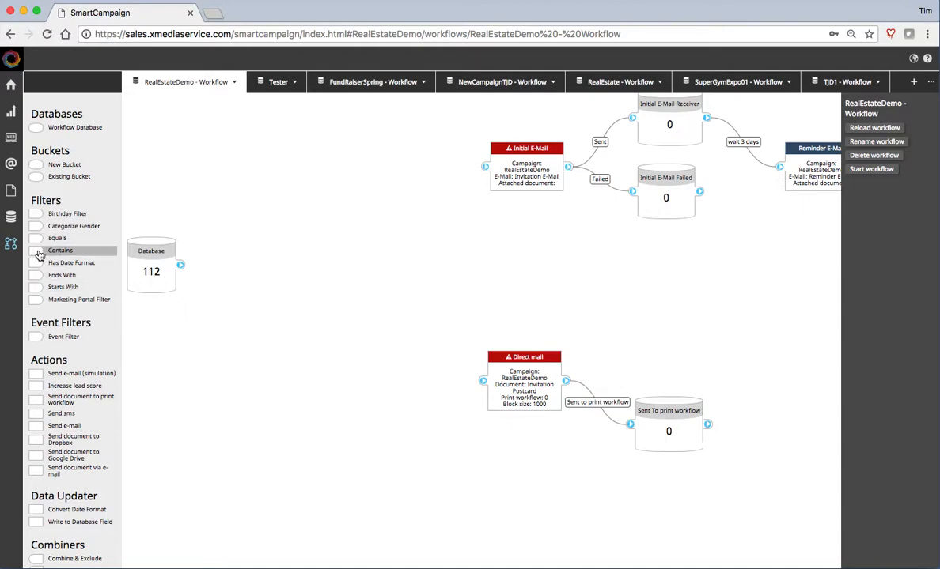
- Add a Contains filter to the canvas checking the EMail field for '@'
drag(40, 253, 245, 270)
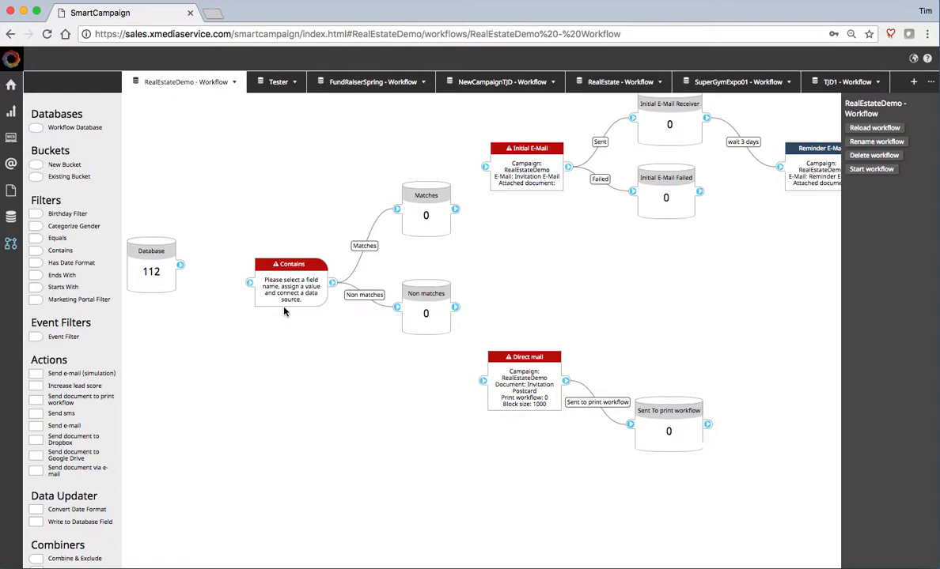
click(294, 292)
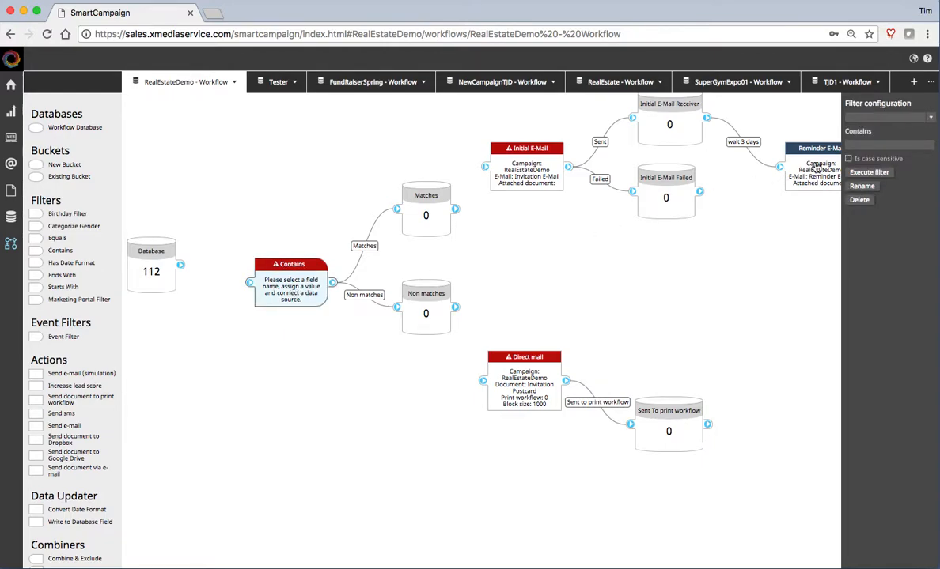
click(931, 118)
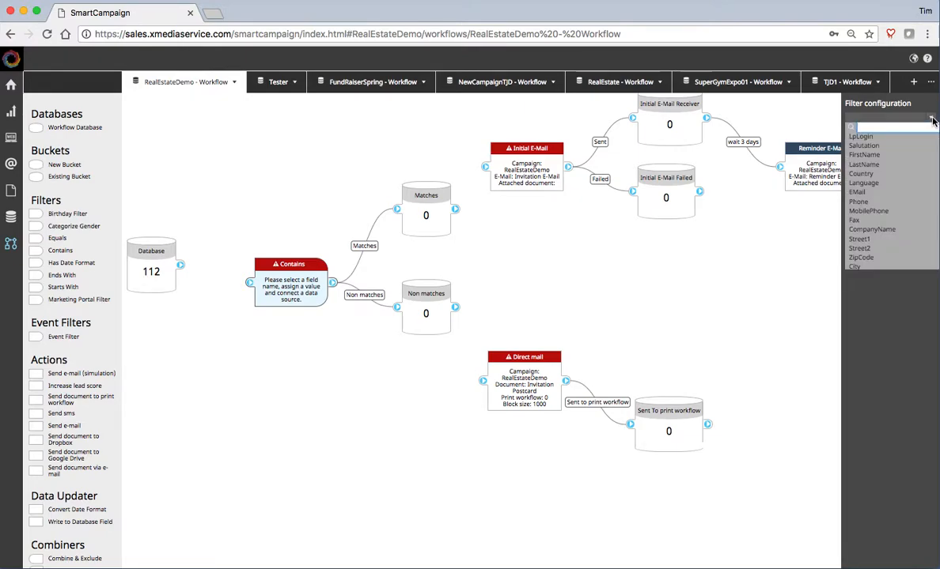
click(863, 193)
click(872, 143)
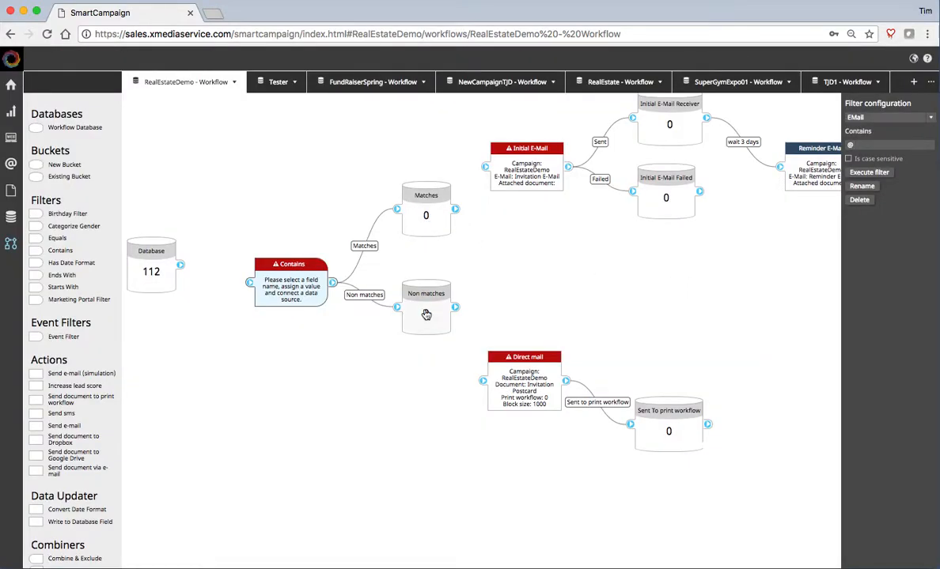
- Connect Database to Contains, Matches to Initial E-Mail, and Non matches to Direct mail
drag(180, 266, 250, 282)
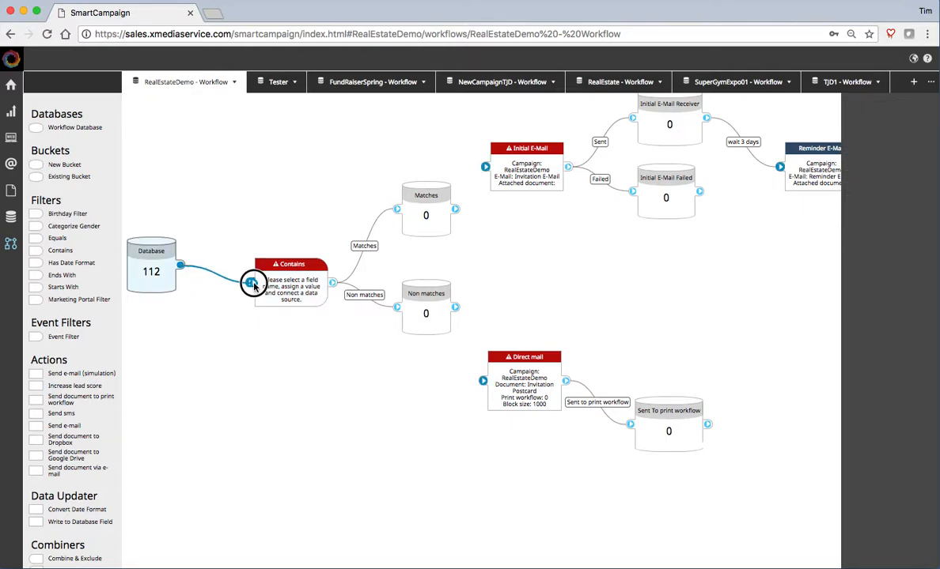
drag(456, 209, 485, 167)
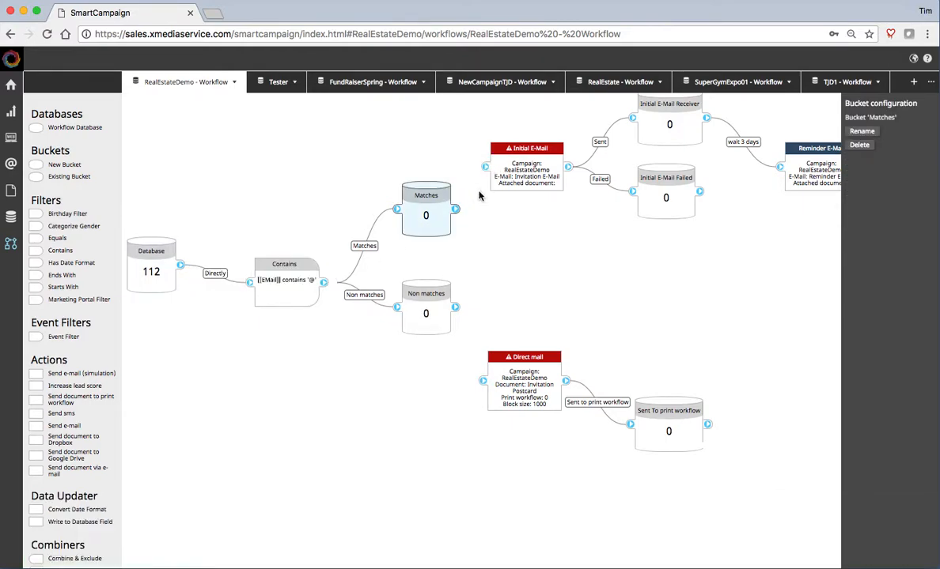
drag(455, 307, 479, 378)
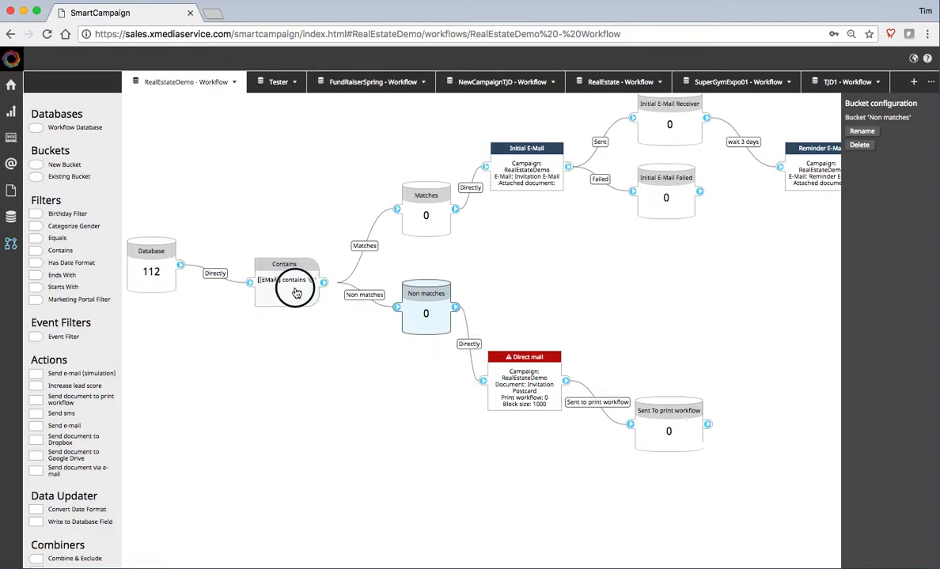
click(274, 273)
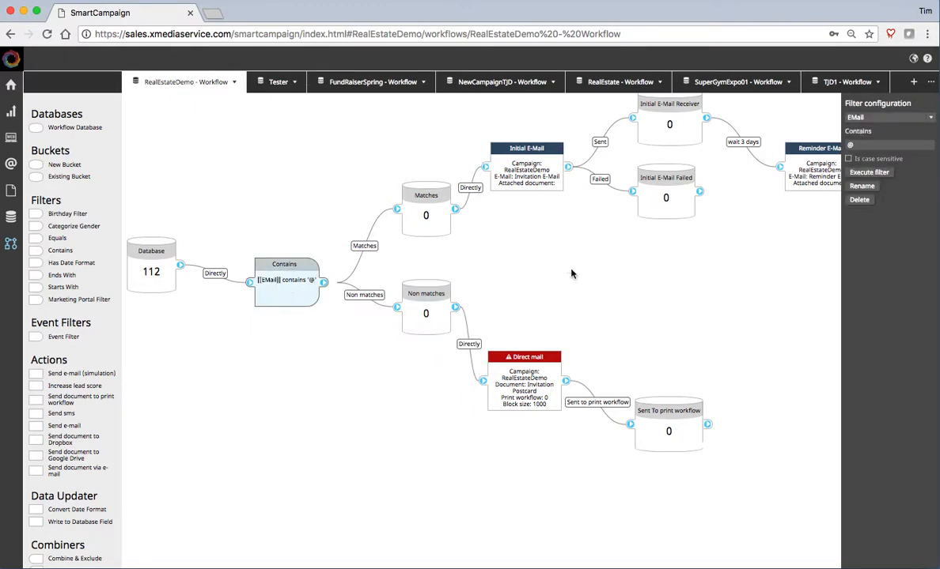
- Execute the Contains filter with followup actions and list the 3 Non matches records in the table
click(870, 173)
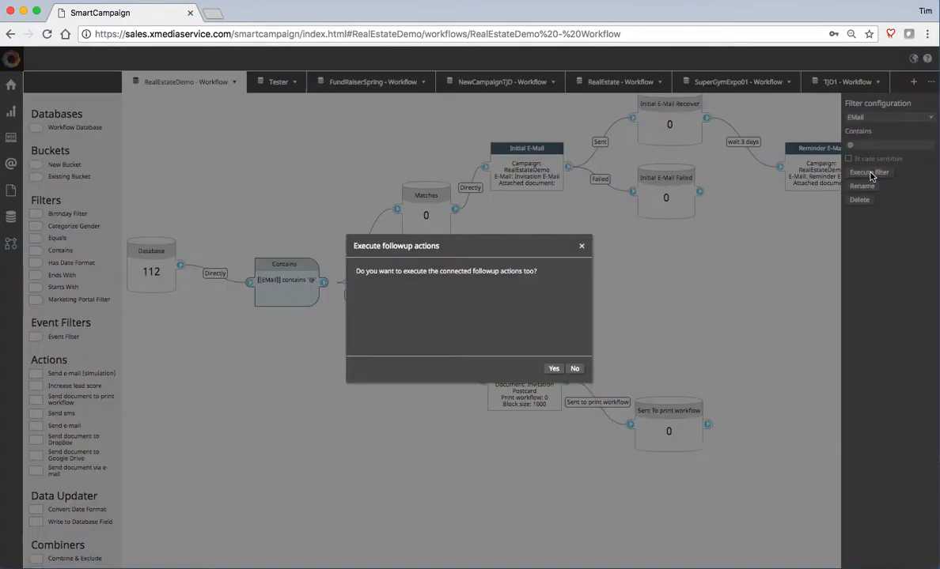
click(575, 369)
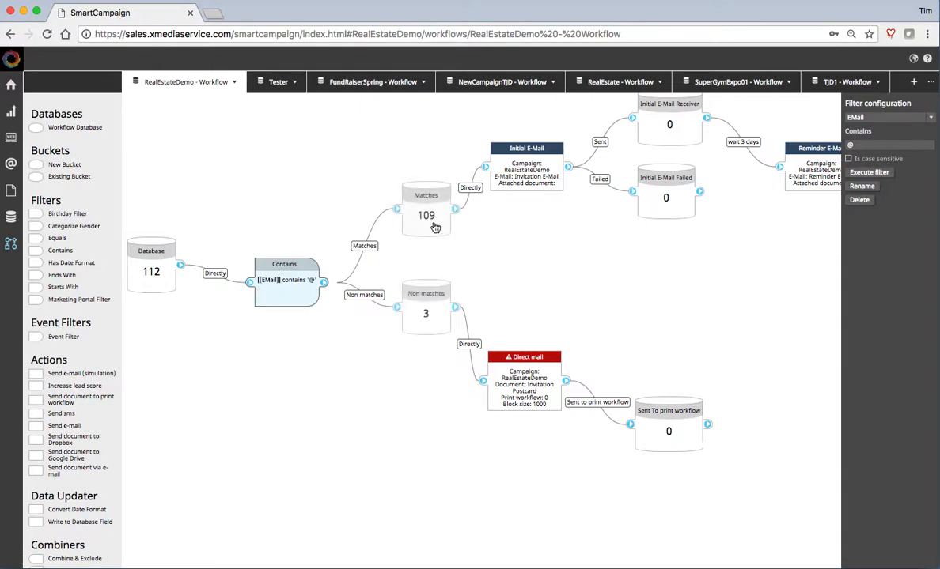
click(419, 324)
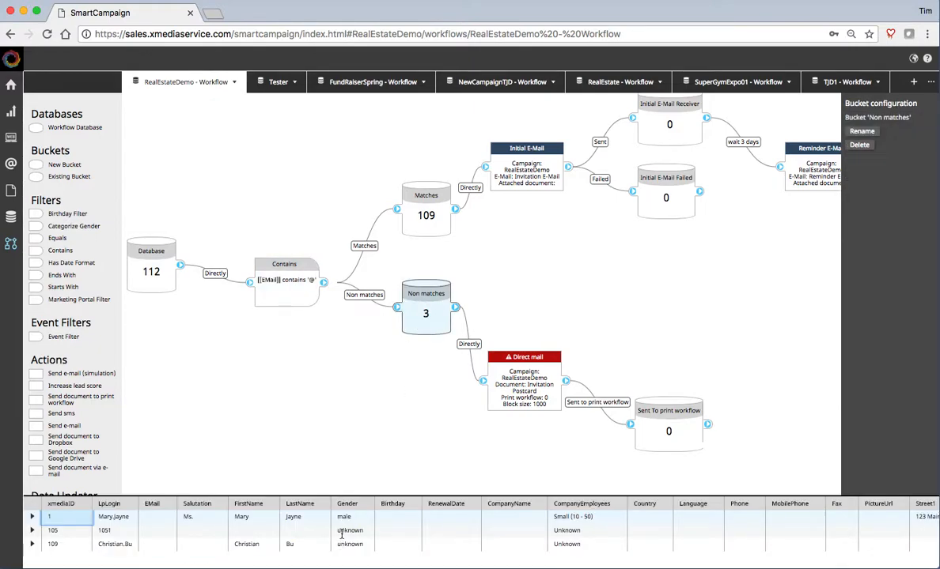
scroll(336, 526, down, 1)
scroll(336, 525, up, 1)
scroll(79, 316, down, 5)
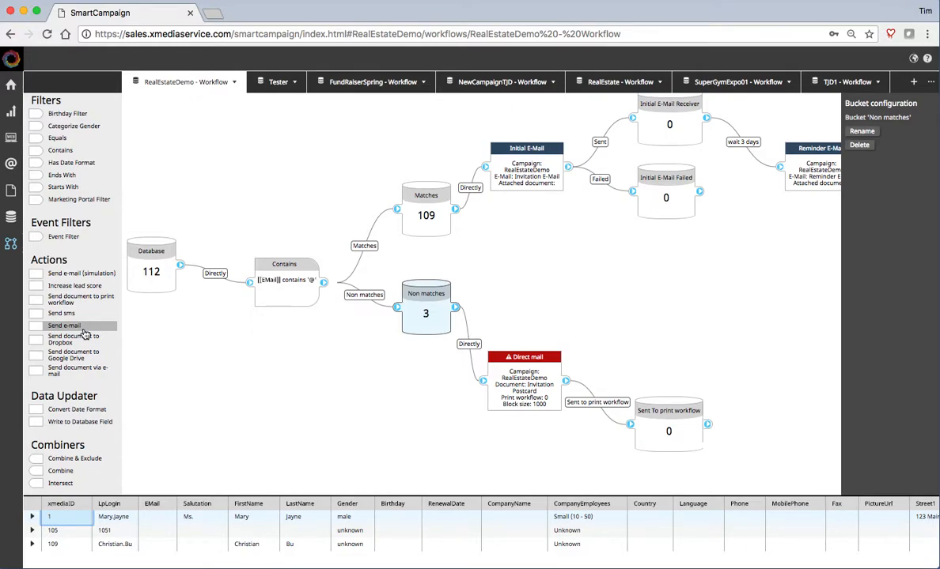
scroll(87, 341, up, 3)
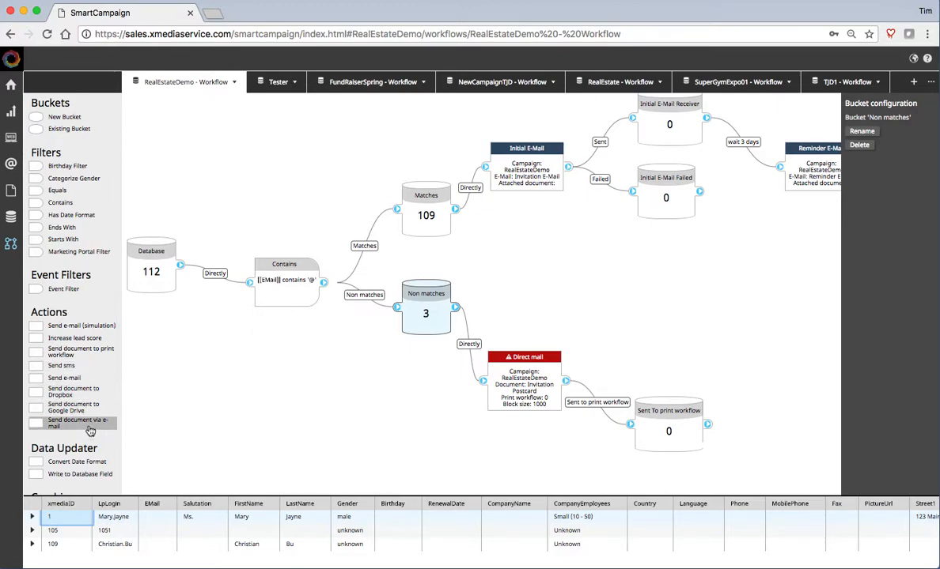
scroll(89, 430, up, 3)
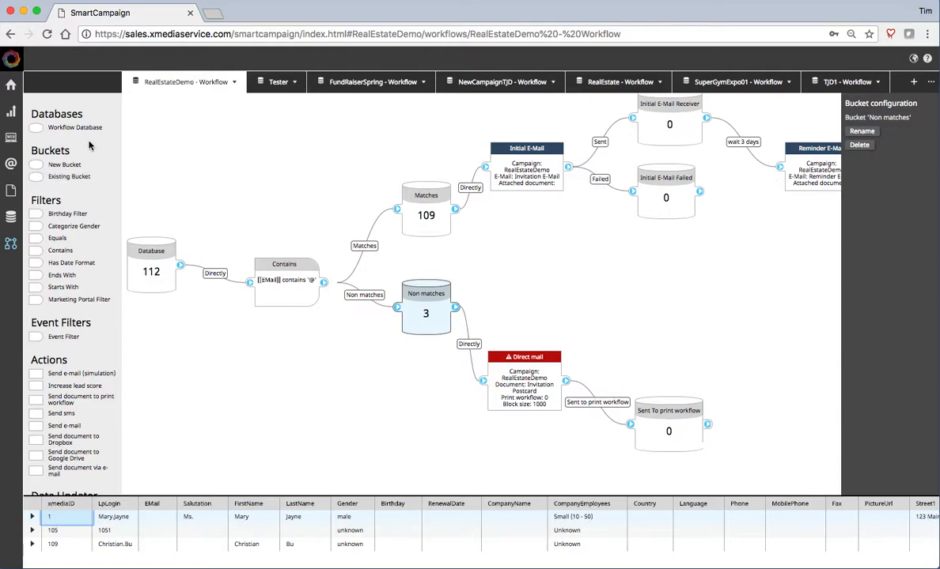
- Open the Storyboard and choose Send test mail for the Invitation E-Mail
mouse_move(12, 109)
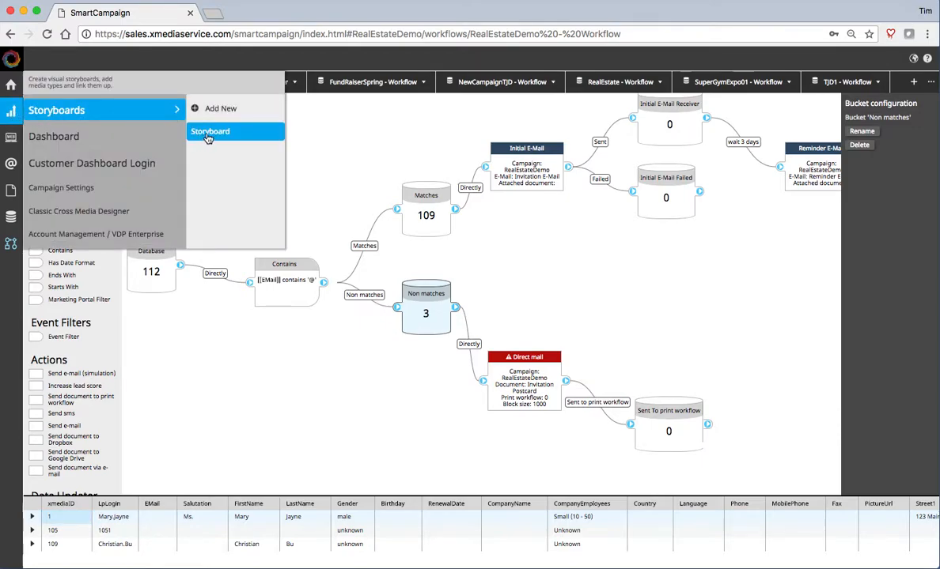
click(207, 134)
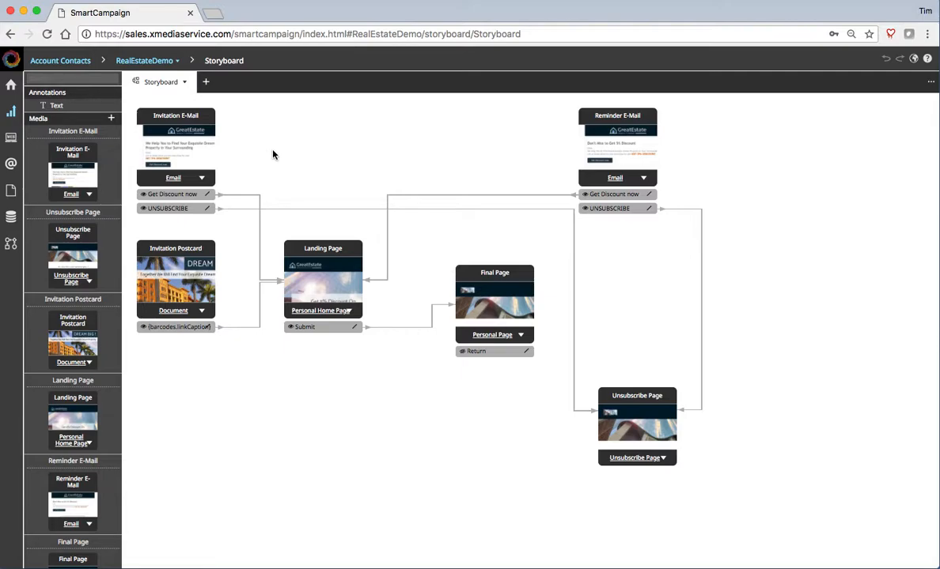
right_click(175, 157)
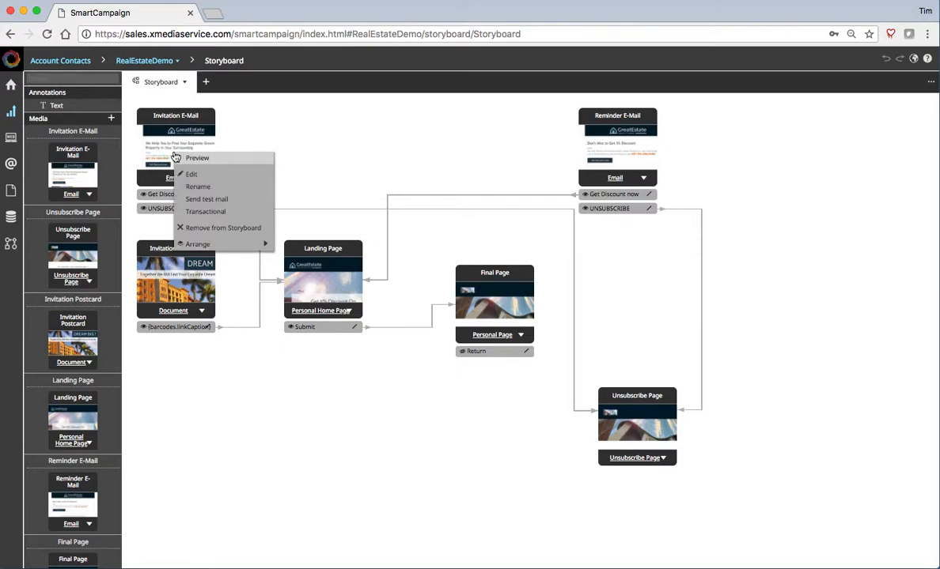
click(241, 204)
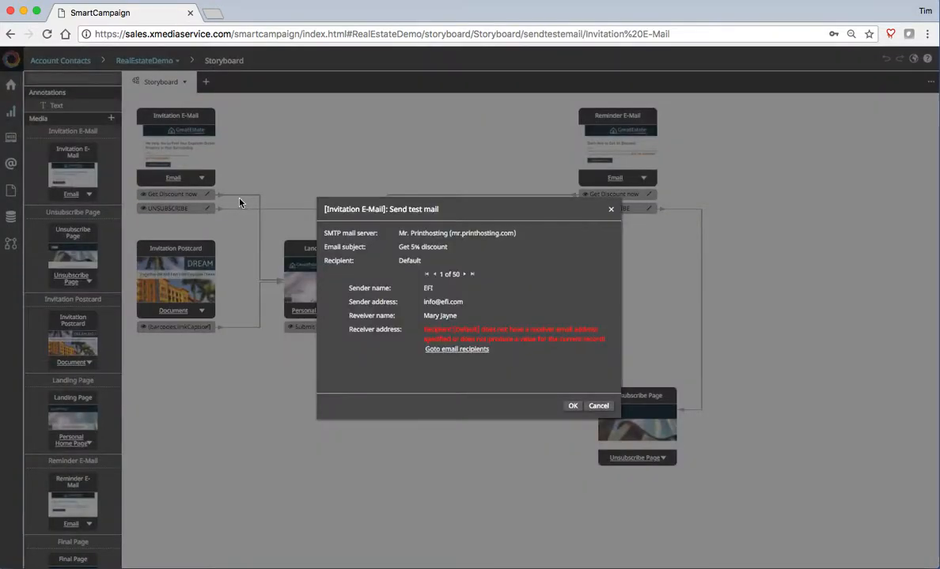
- Send the test e-mail to recipient 3 of 50 and dismiss the confirmation
click(465, 275)
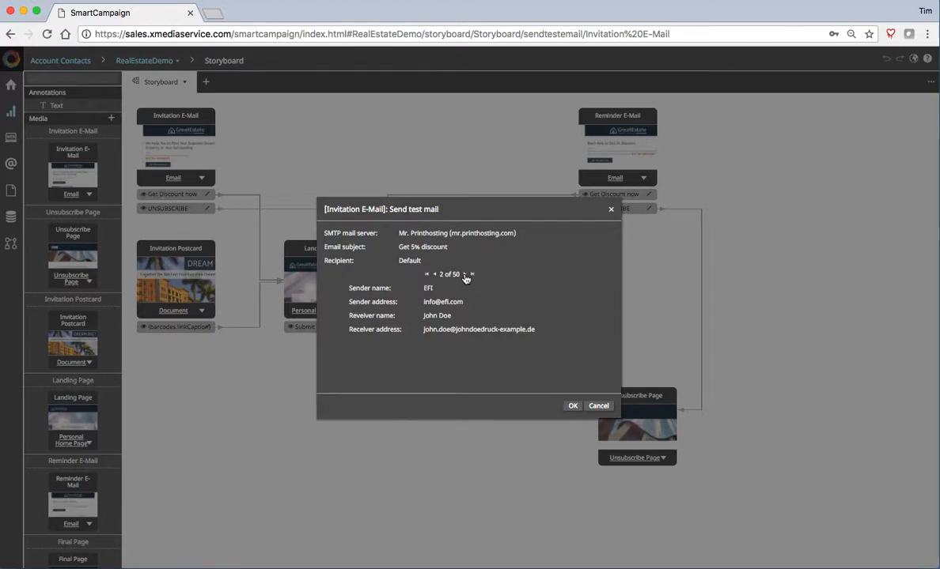
click(465, 274)
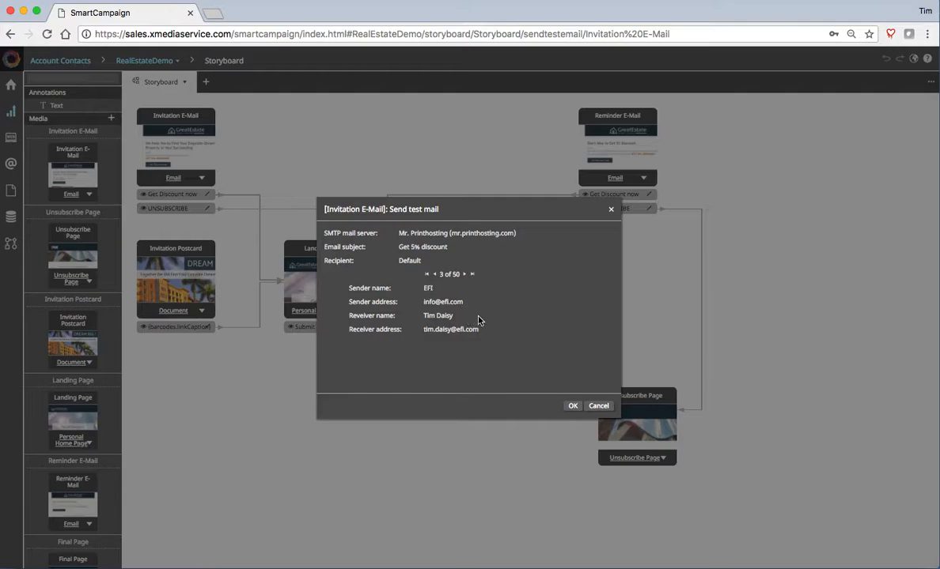
click(573, 406)
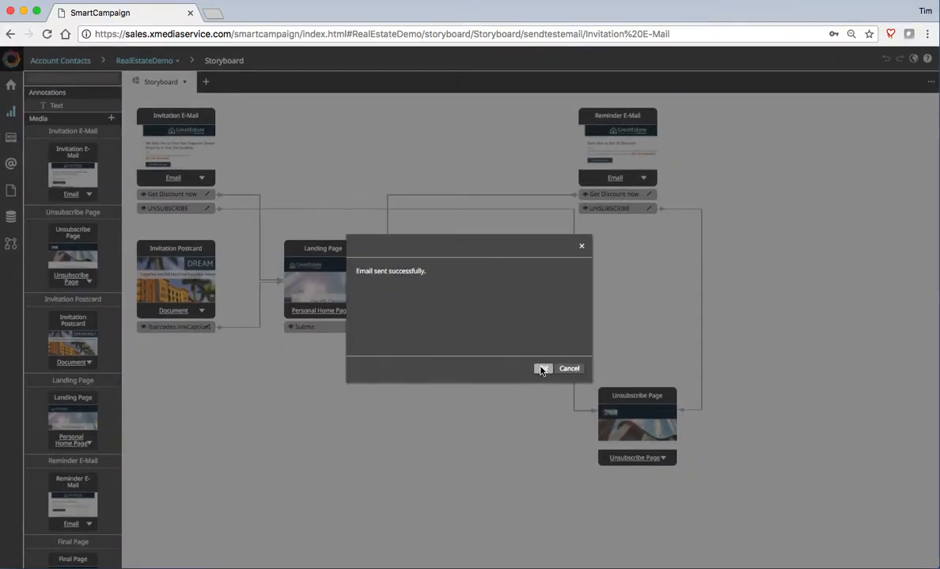
click(541, 368)
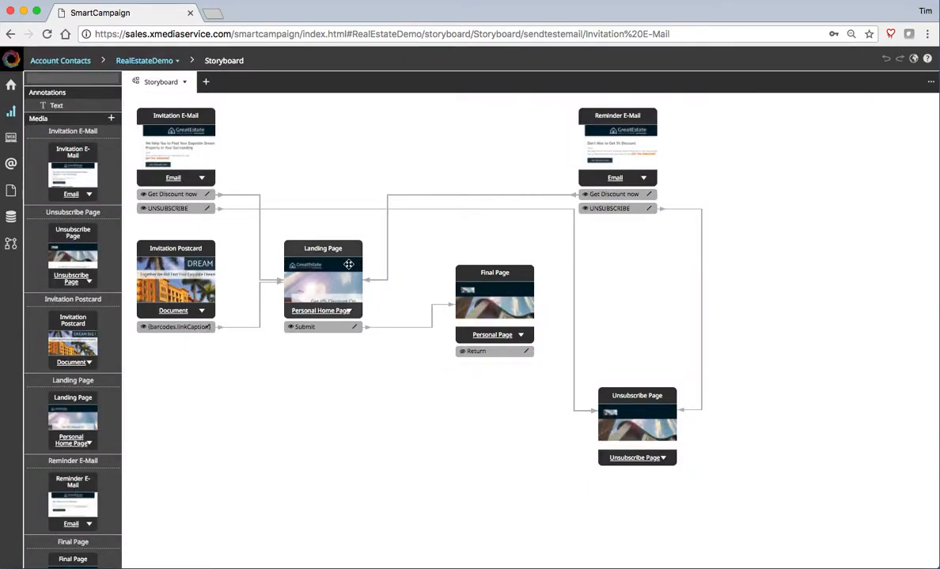
- Preview the Landing Page in a new tab and try its Get discount link
right_click(322, 285)
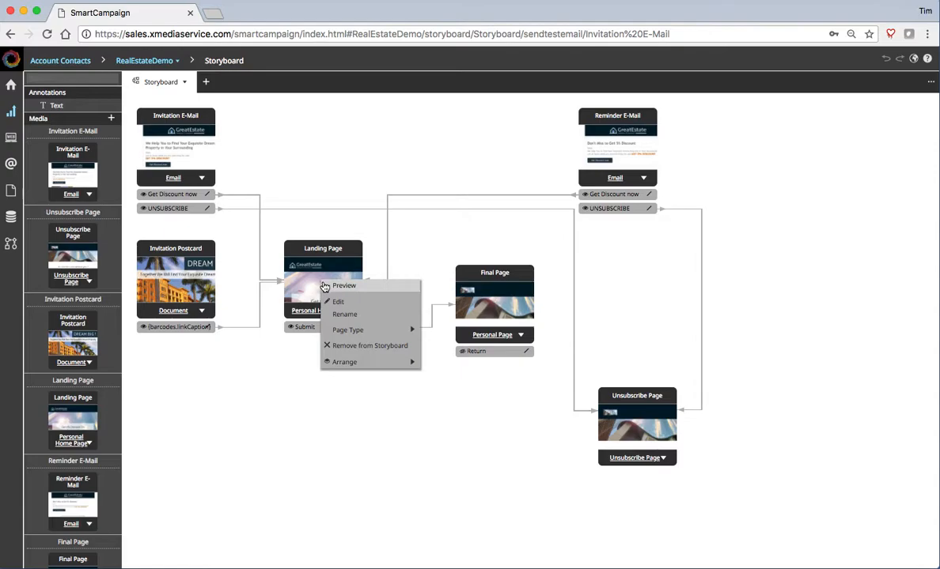
click(336, 287)
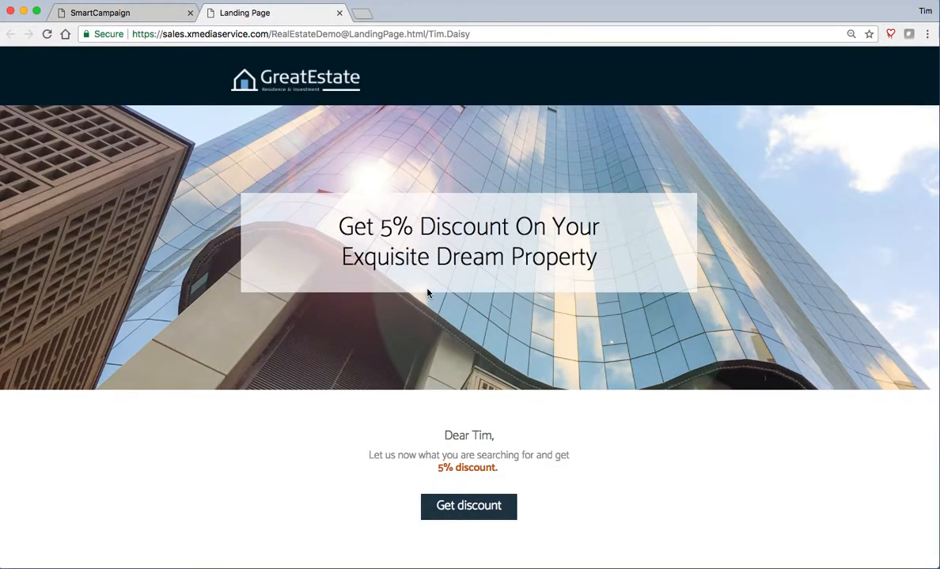
scroll(395, 267, down, 3)
scroll(427, 293, down, 3)
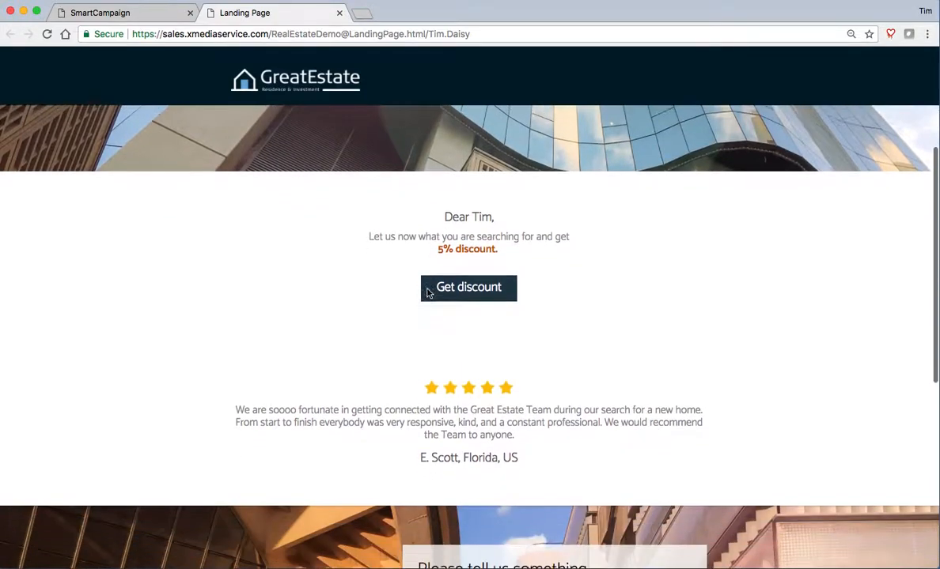
click(457, 269)
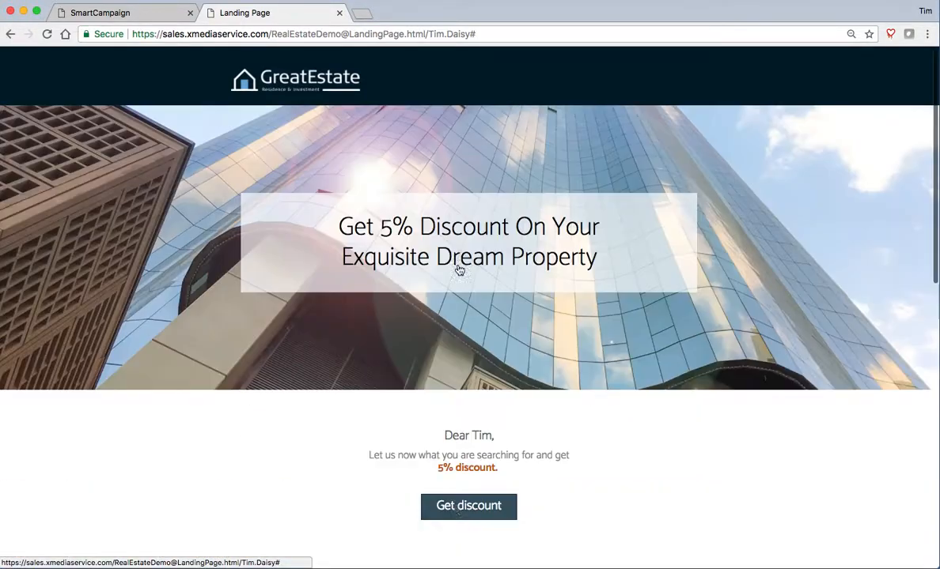
scroll(620, 336, down, 7)
scroll(621, 336, down, 3)
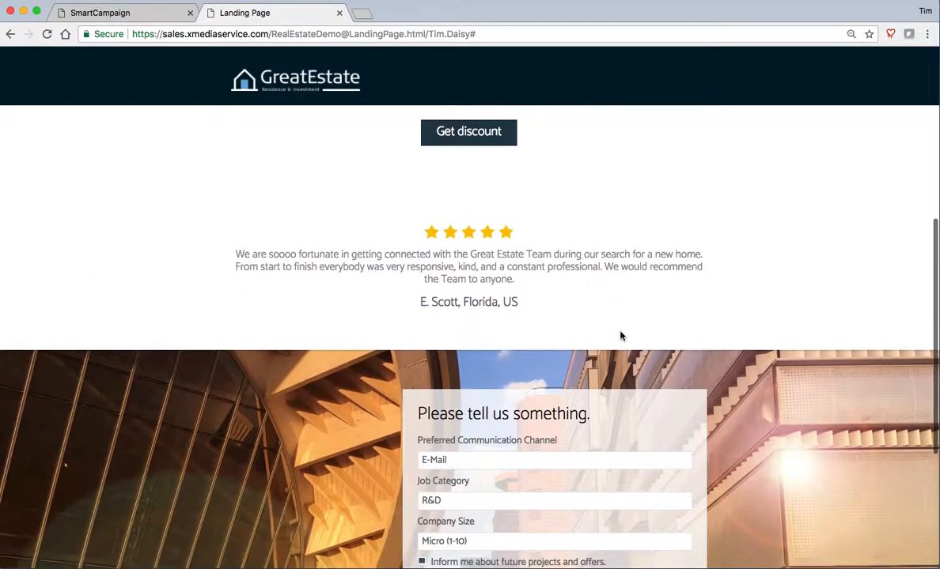
scroll(621, 334, up, 5)
scroll(633, 336, down, 8)
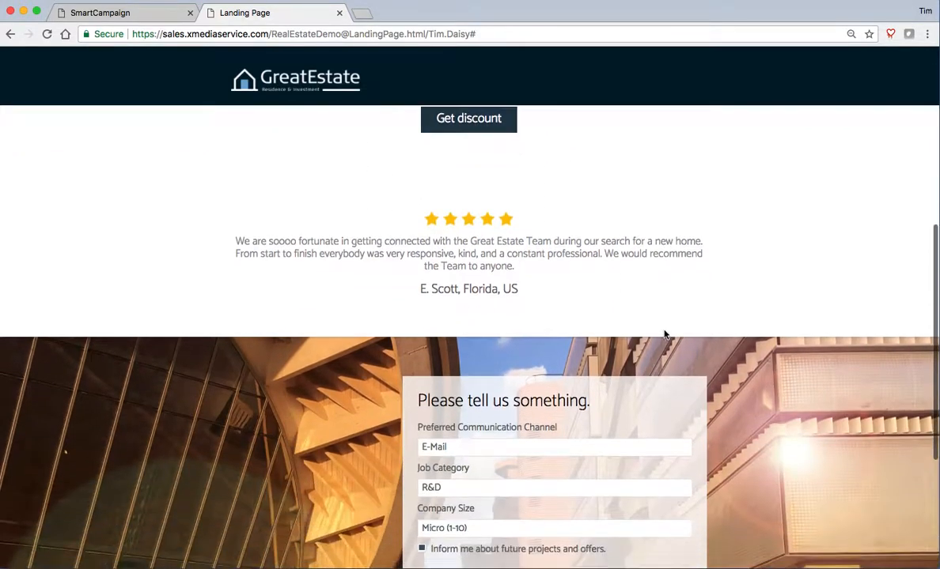
- Submit the form with channel Print, Job Category Sales and Company Size Medium (50-250)
click(459, 321)
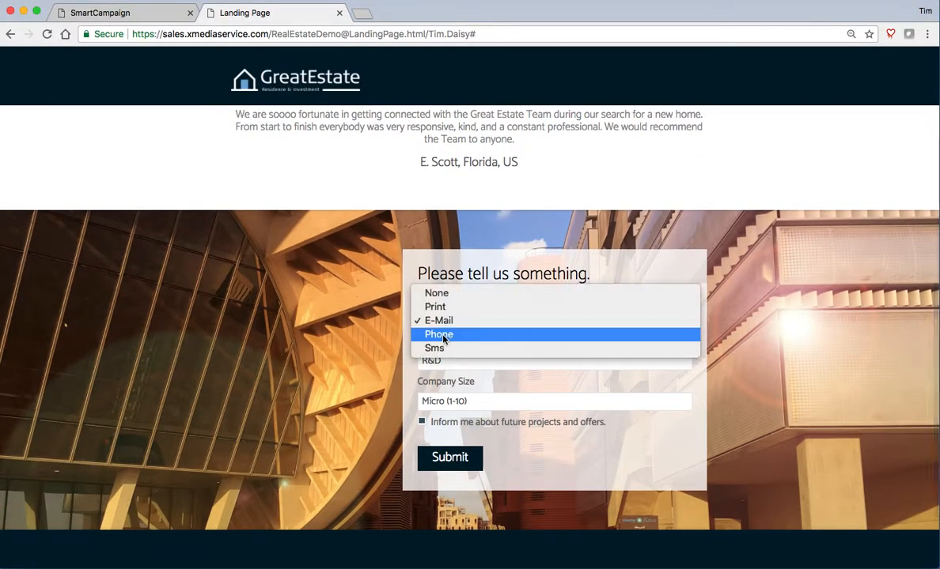
click(446, 309)
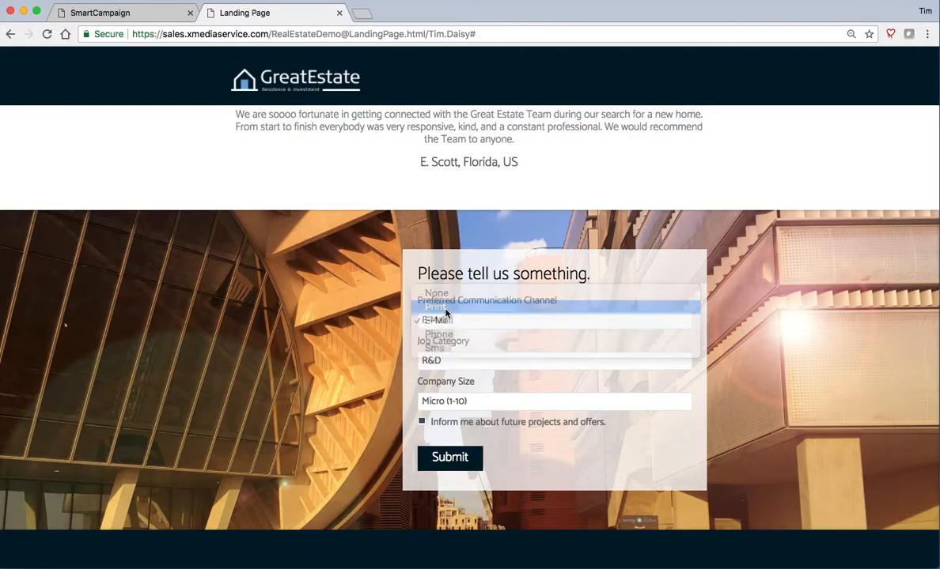
click(470, 362)
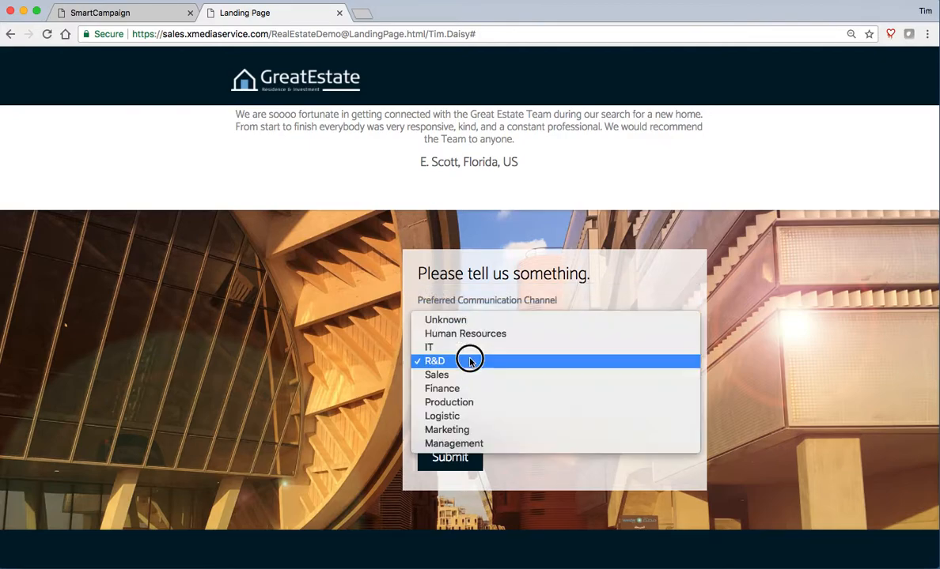
click(461, 375)
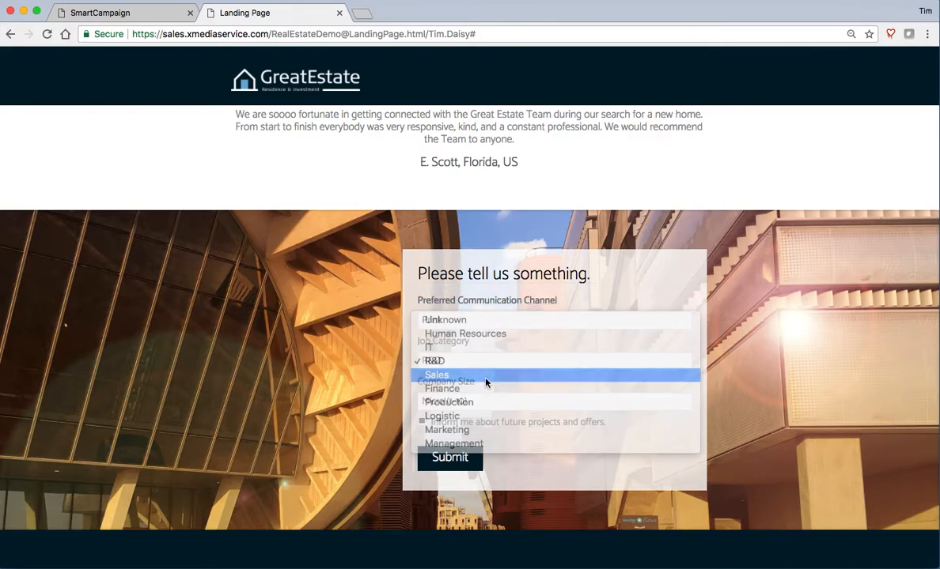
click(479, 402)
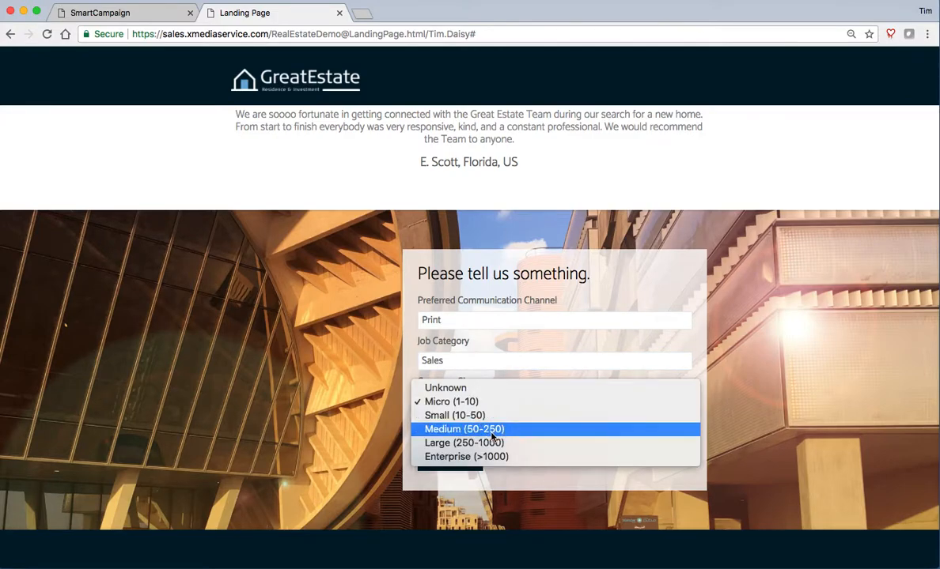
click(486, 429)
click(450, 459)
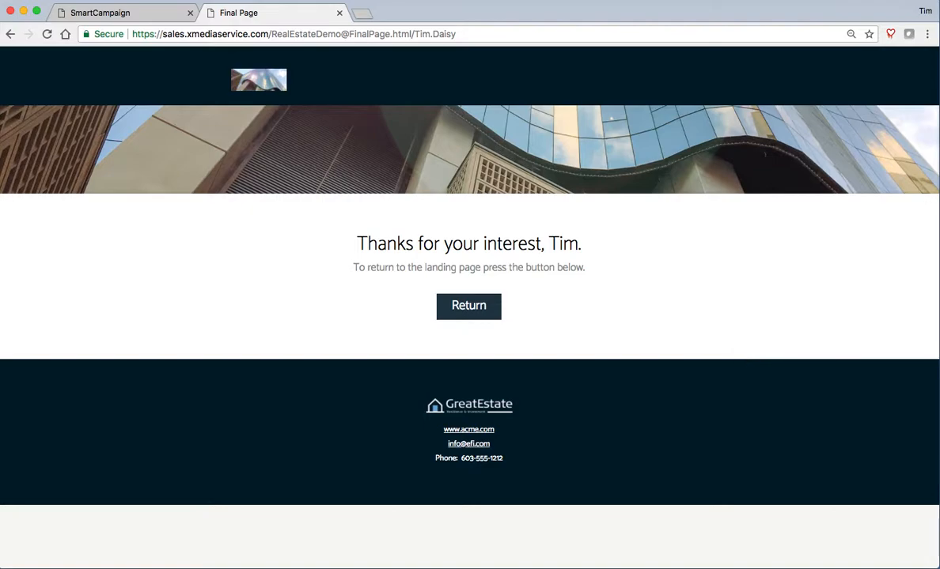
- Close the Final Page preview tab to return to the RealEstateDemo storyboard
key(super+Tab)
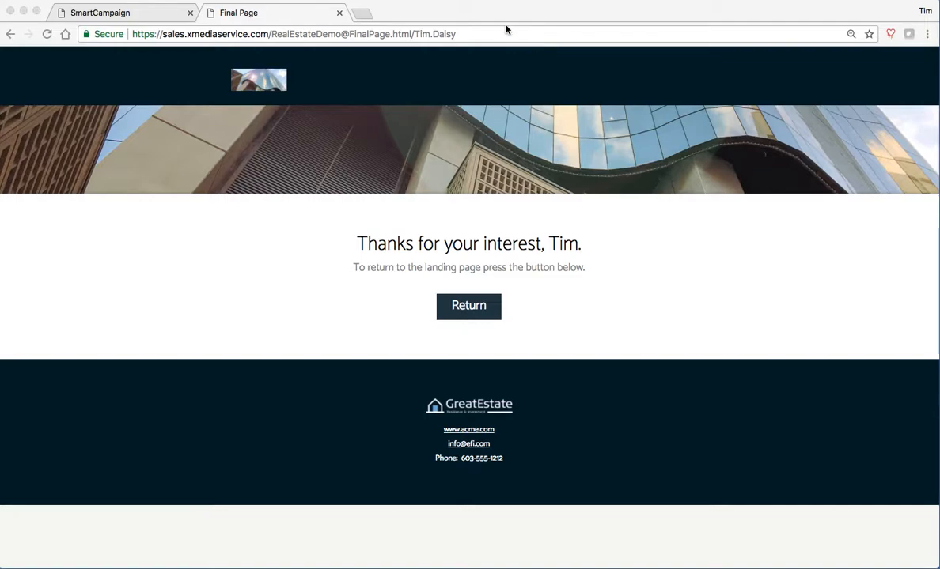
click(340, 12)
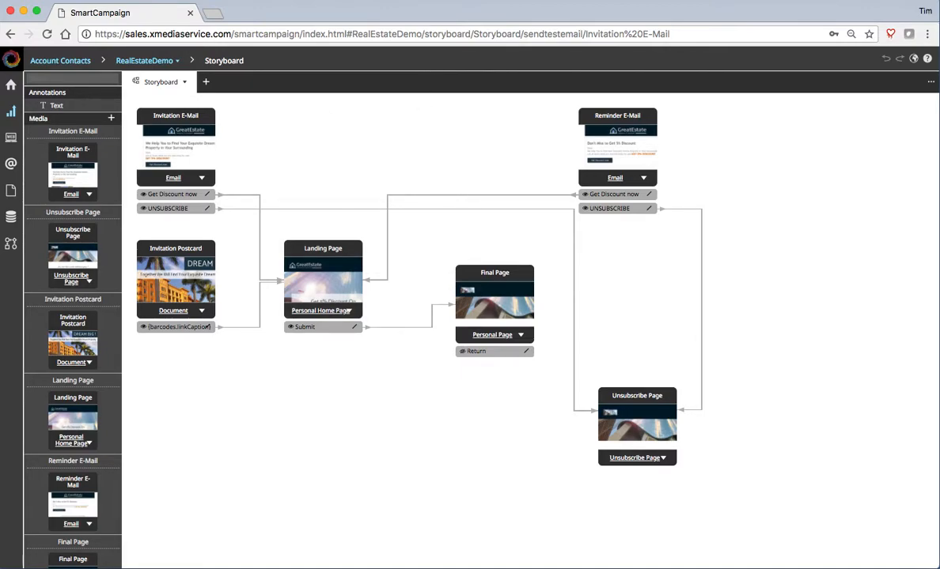
- Open the RealEstateDemo dashboard and its Dashboard logins dialog, which lists one existing login
mouse_move(11, 110)
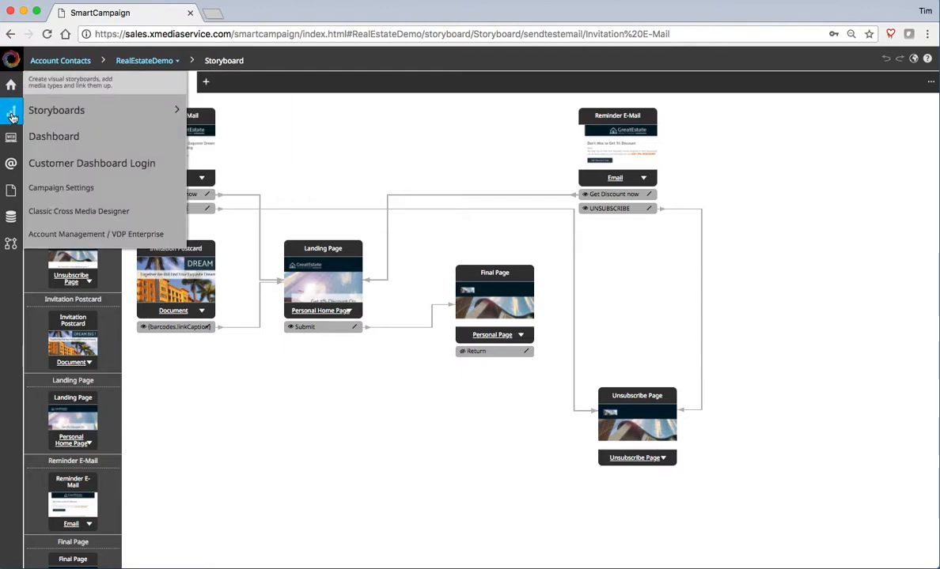
click(67, 135)
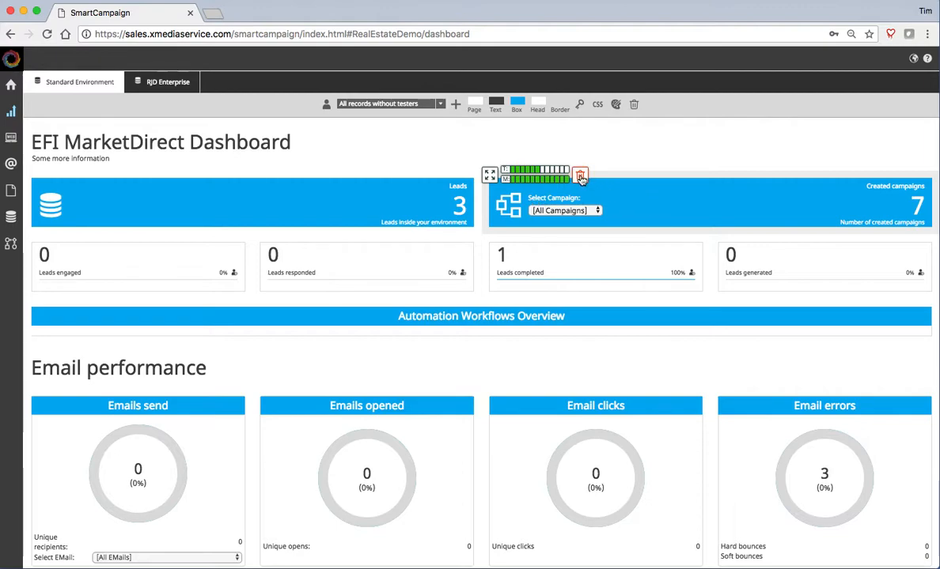
click(457, 106)
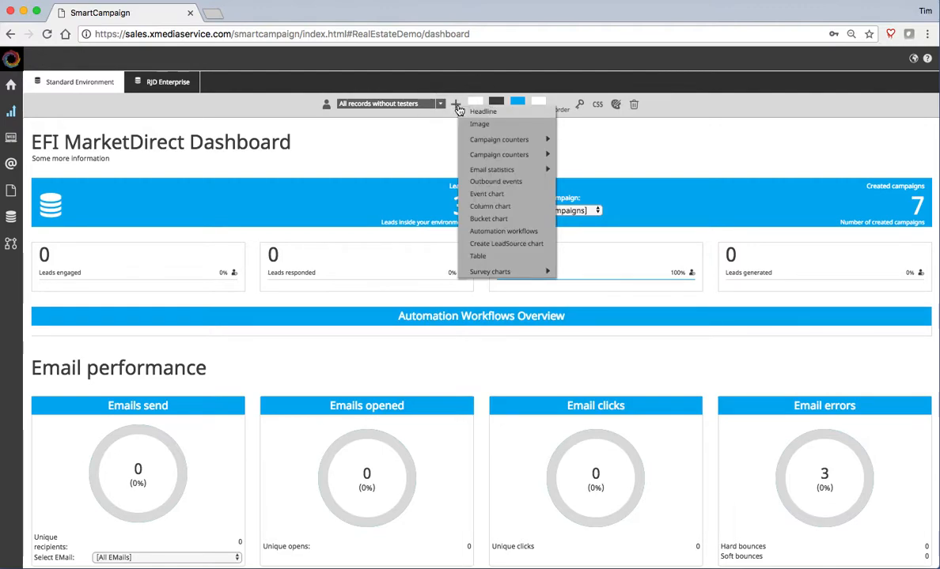
click(580, 106)
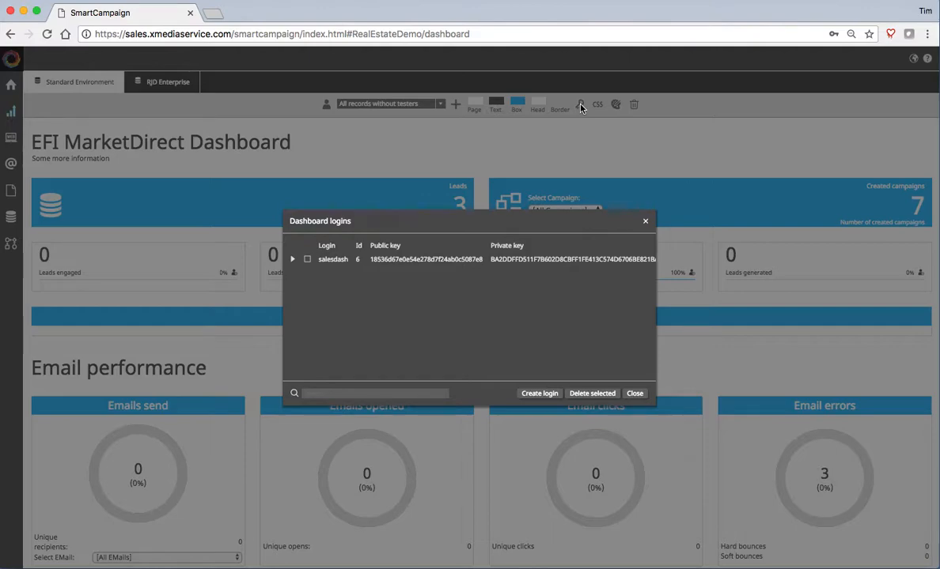
- Create a new dashboard login, entering its login name and password
click(540, 393)
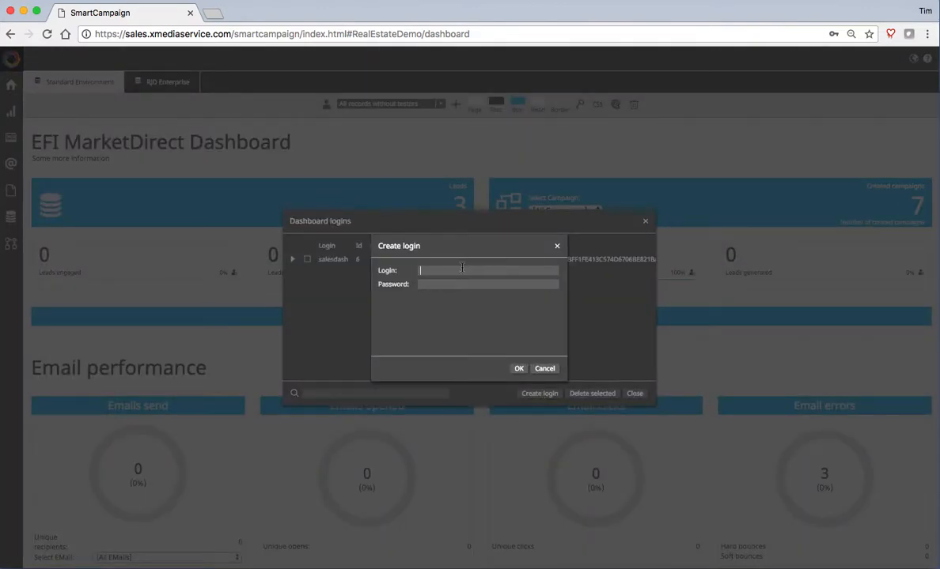
text(Re)
text(alEstate)
text(demo)
click(520, 368)
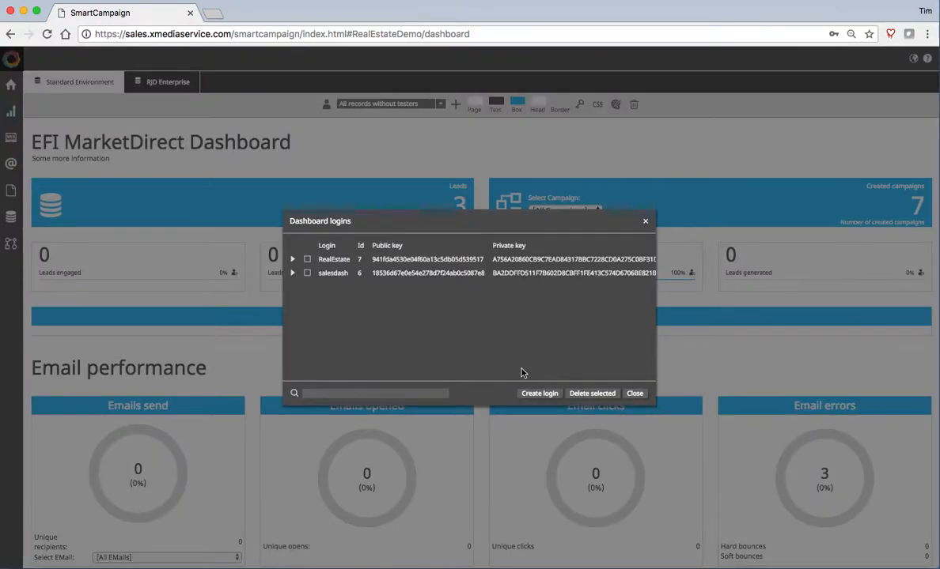
- Grant the login access to NewCampaignTJD and FundRaiserSpring under DSMXContactsDatabase, then close the list
click(293, 260)
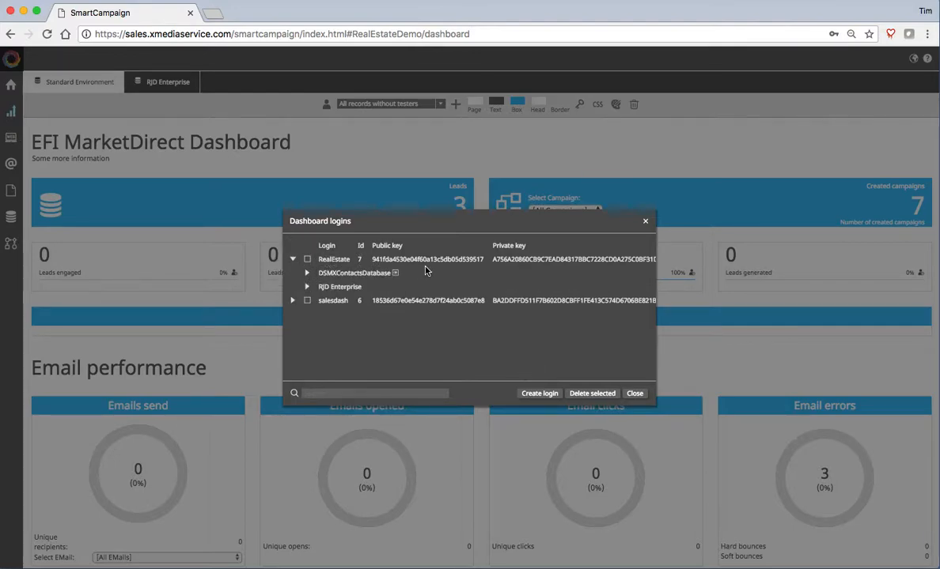
click(307, 274)
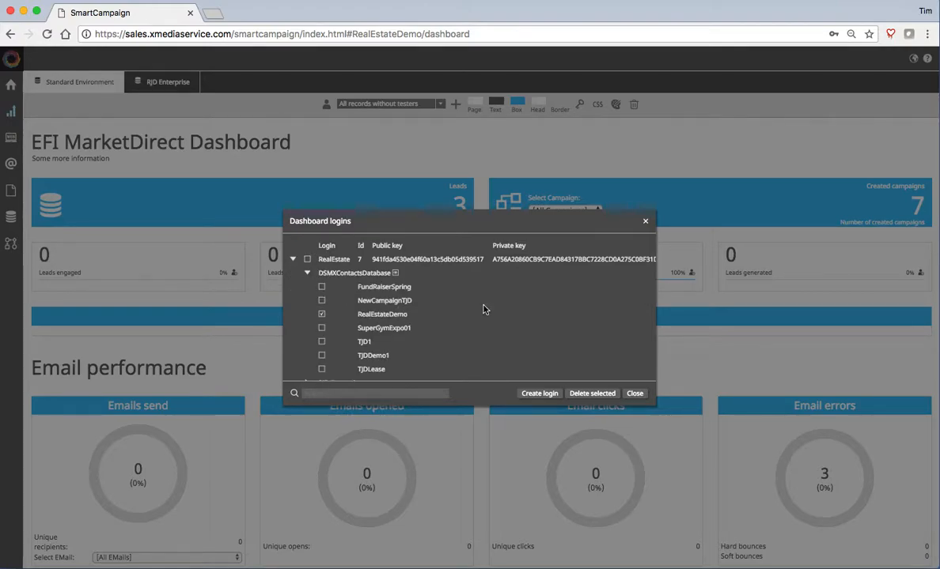
scroll(484, 309, down, 1)
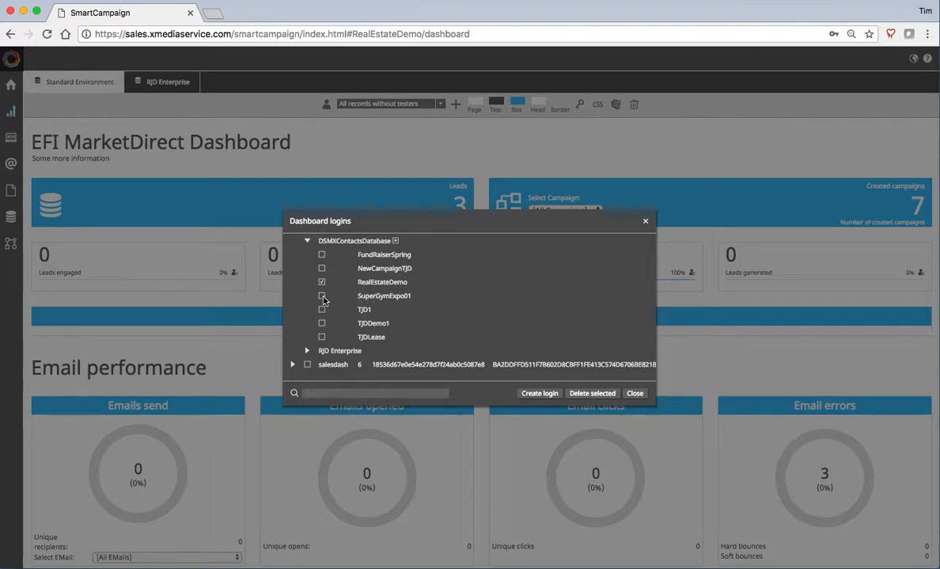
click(322, 268)
click(322, 256)
click(646, 221)
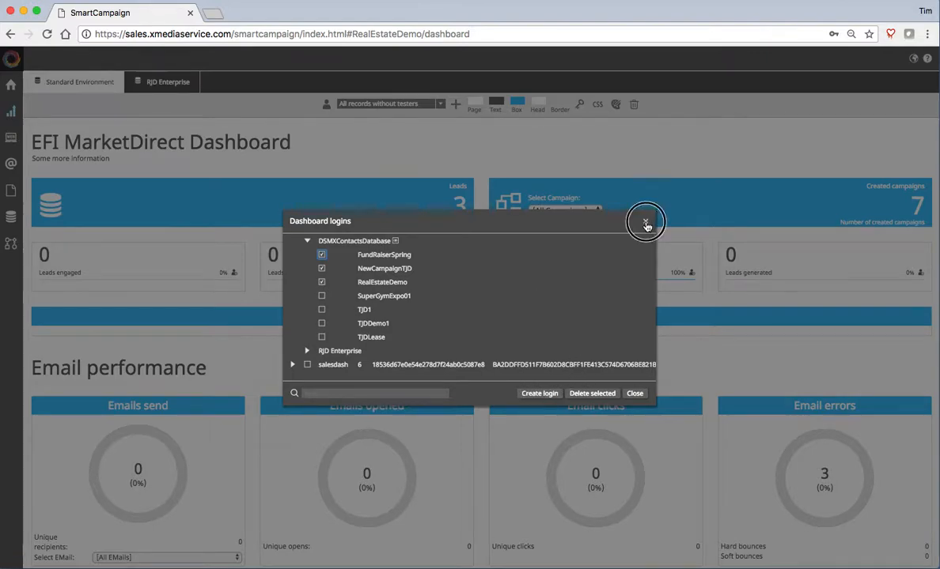
- Sign in to the Customer Dashboard with the new login and password, declining browser password saving
click(13, 112)
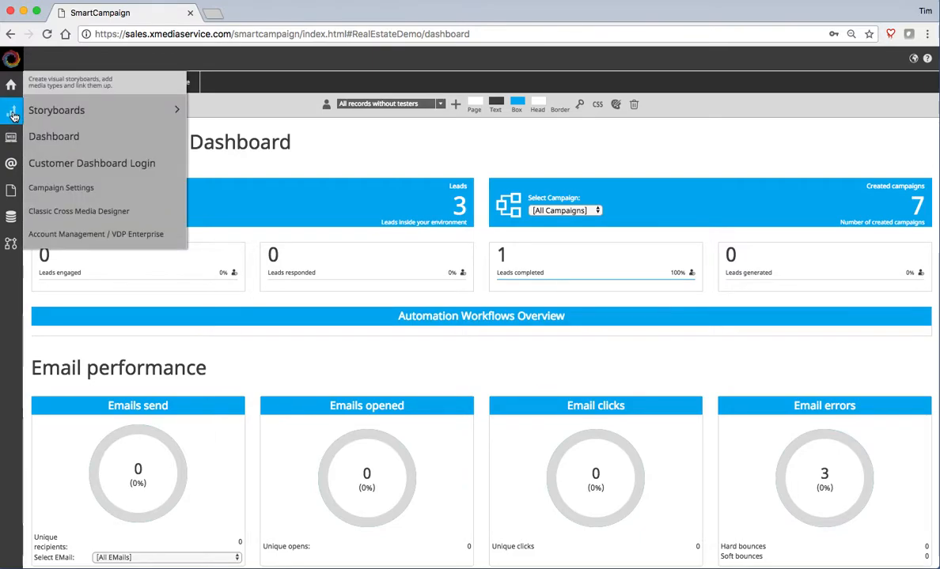
click(86, 147)
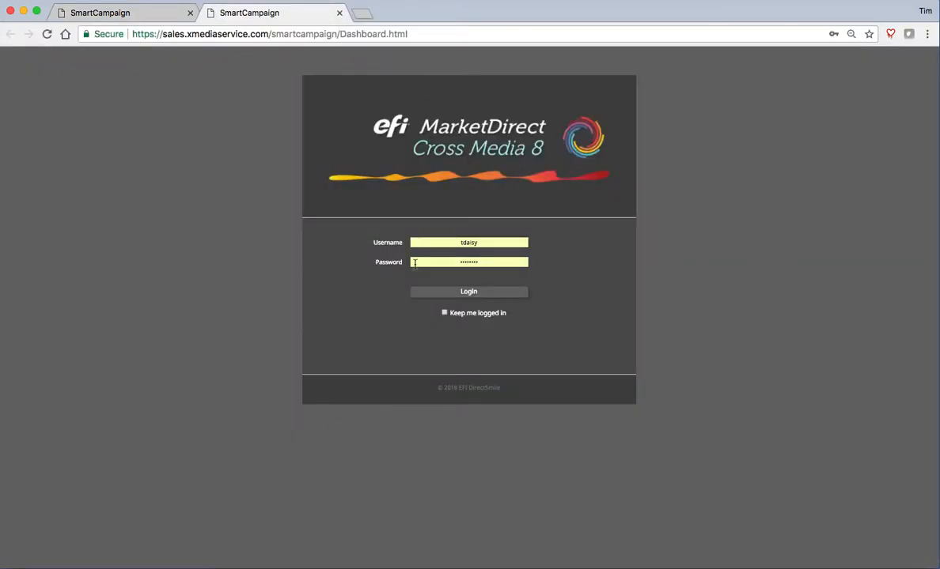
click(422, 243)
text(RealEs)
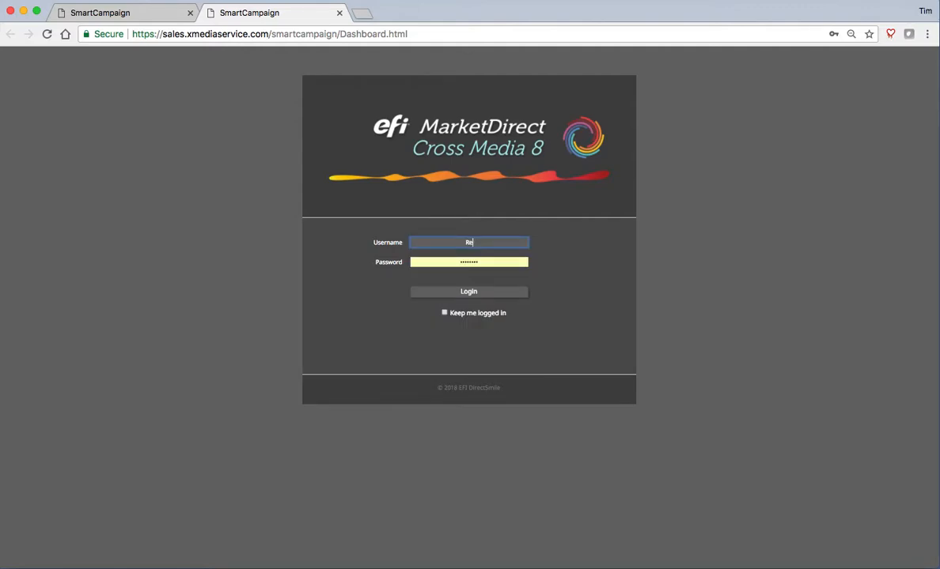
text(tate)
key(Tab)
text(****)
click(495, 294)
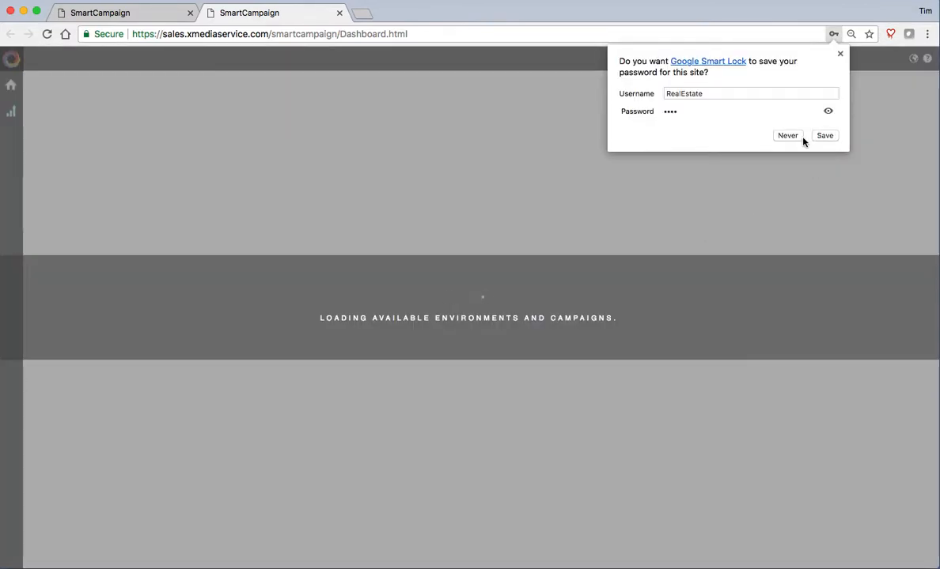
click(797, 139)
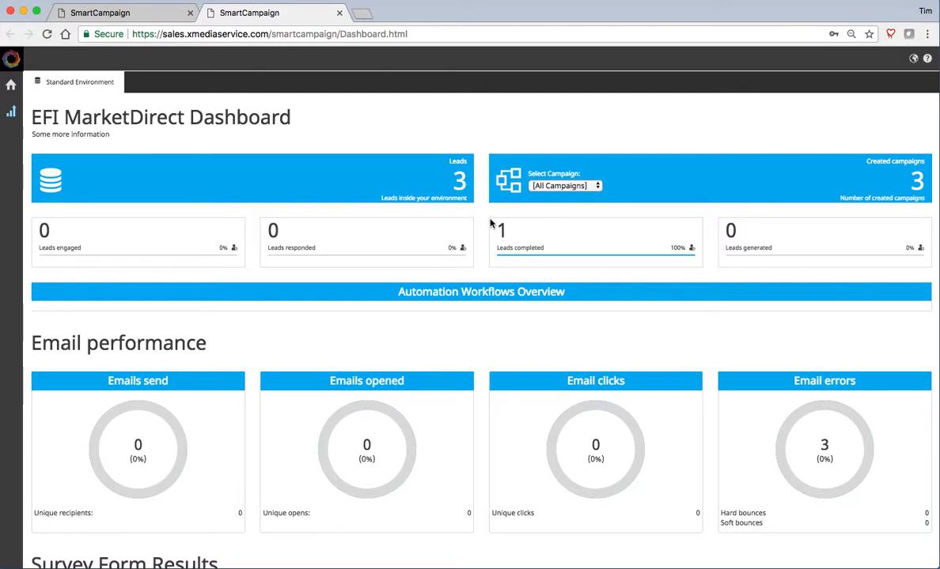
click(590, 186)
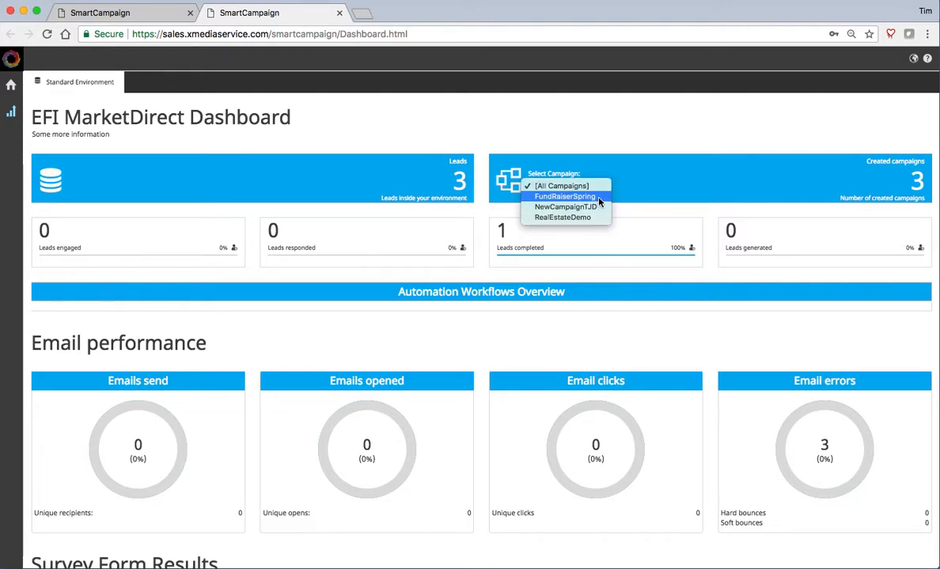
click(599, 198)
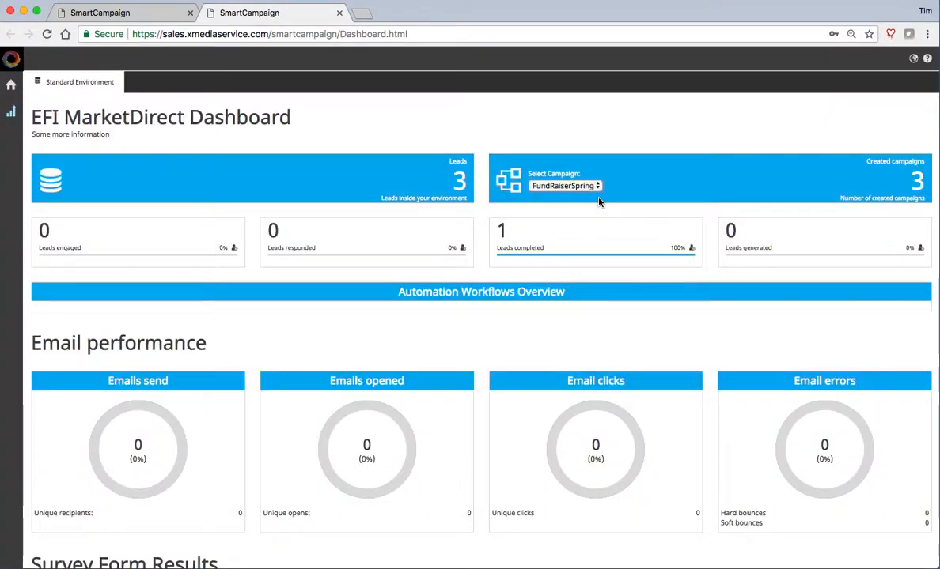
click(589, 187)
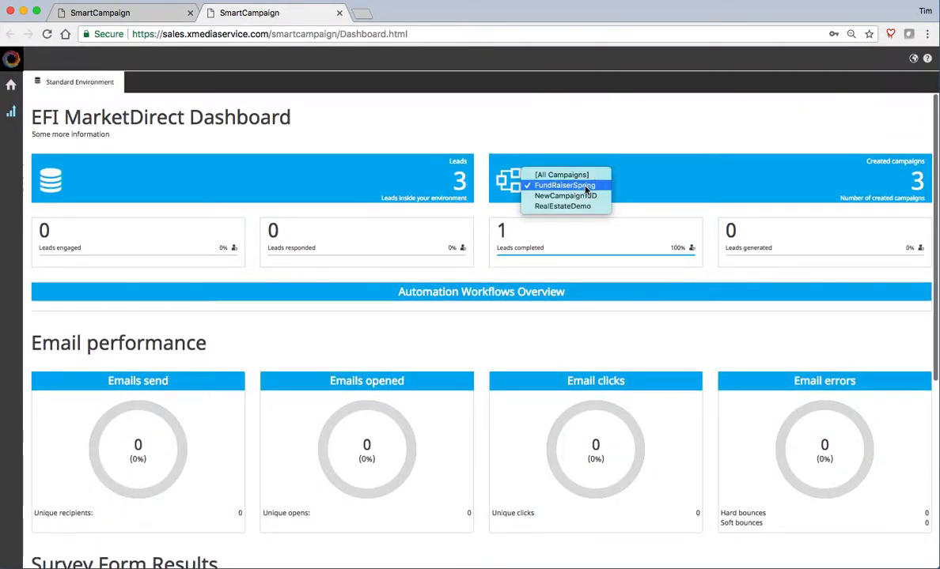
click(588, 199)
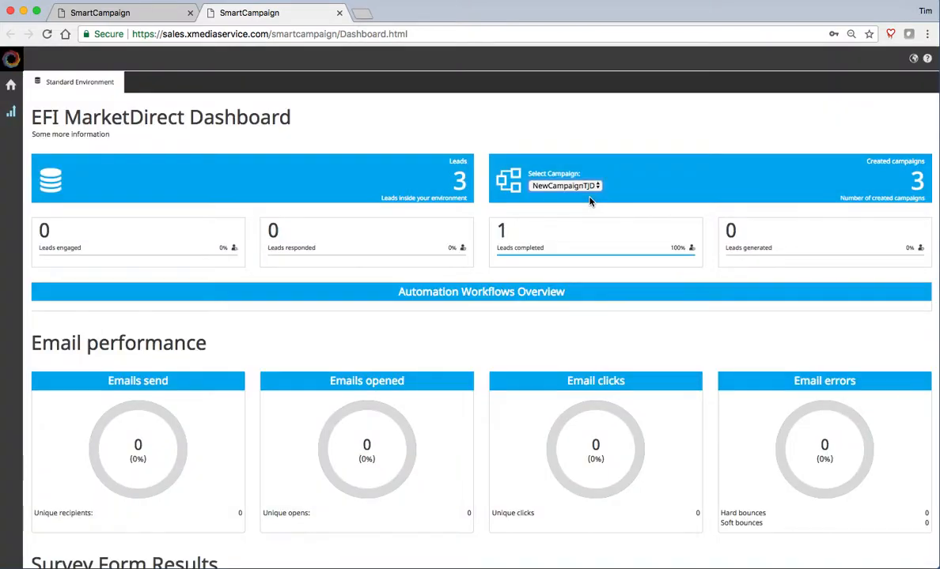
click(544, 186)
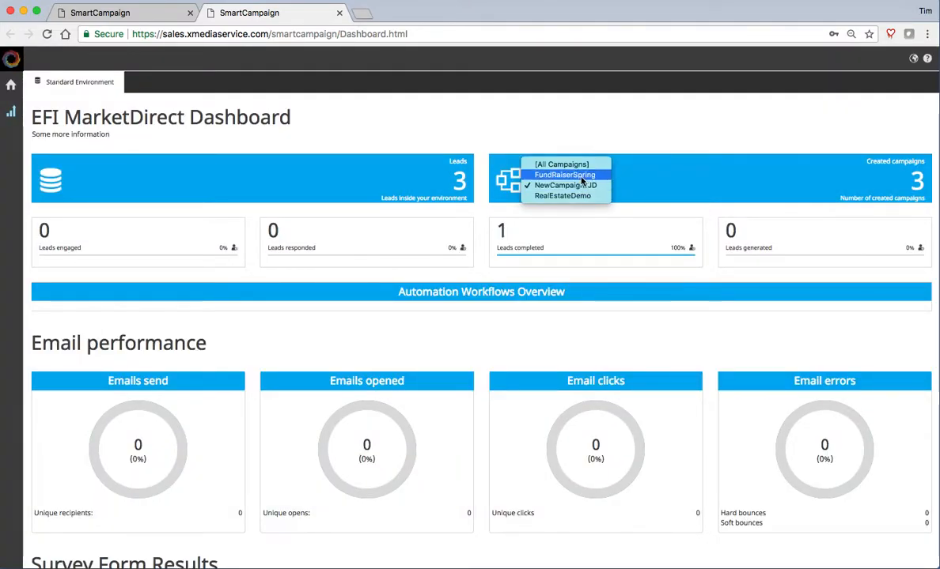
click(574, 165)
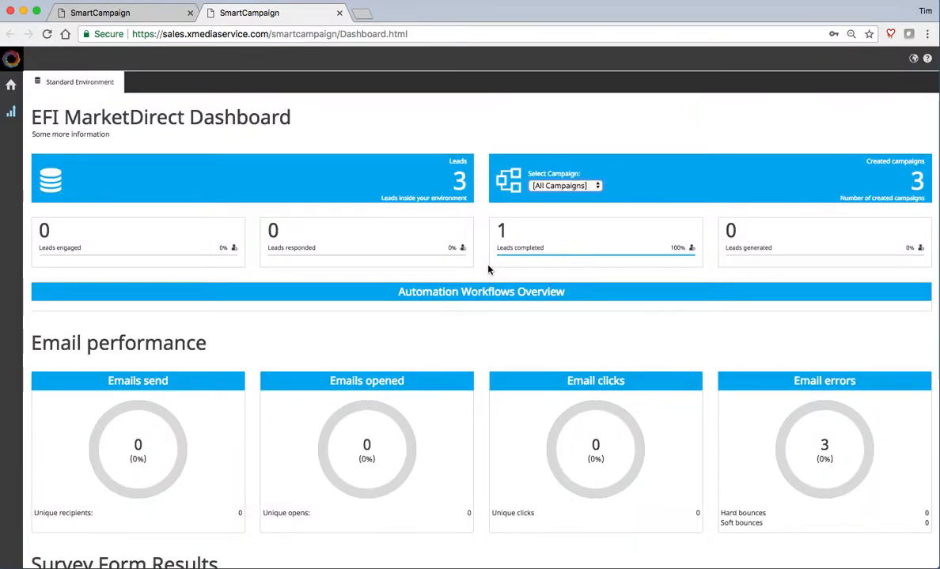
scroll(488, 270, down, 3)
scroll(488, 269, down, 4)
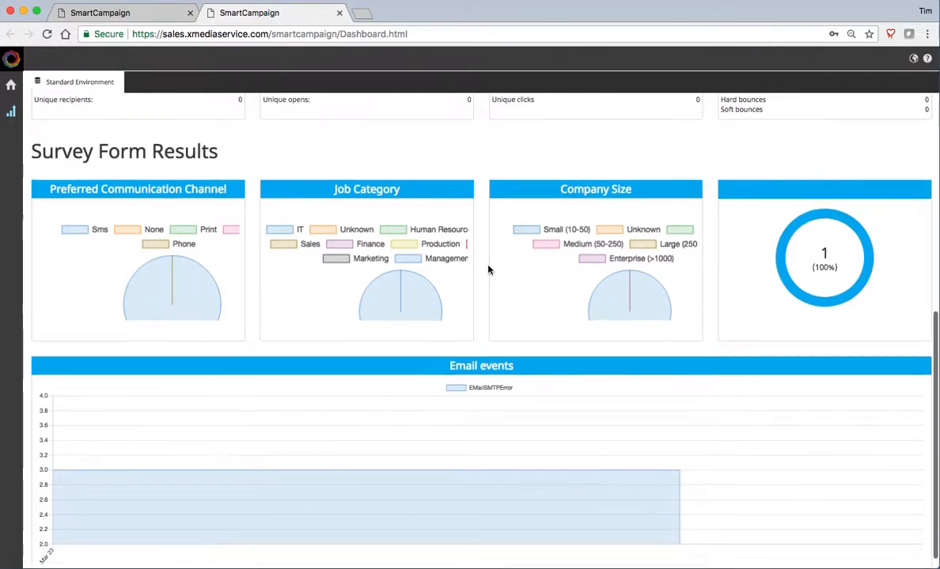
scroll(488, 270, up, 7)
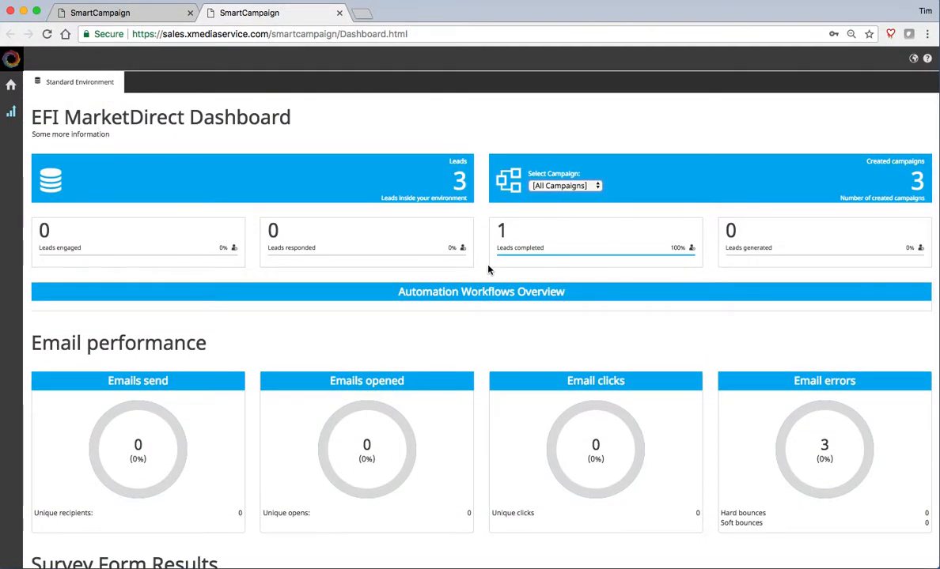
click(13, 110)
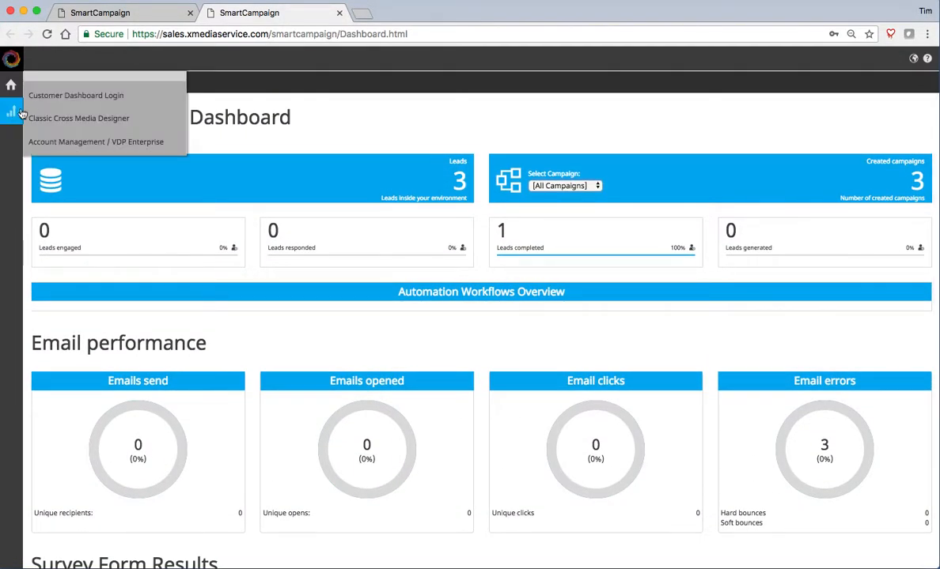
- Return to the first SmartCampaign tab and open the RealEstateDemo campaign via Storyboards > Storyboard
click(132, 13)
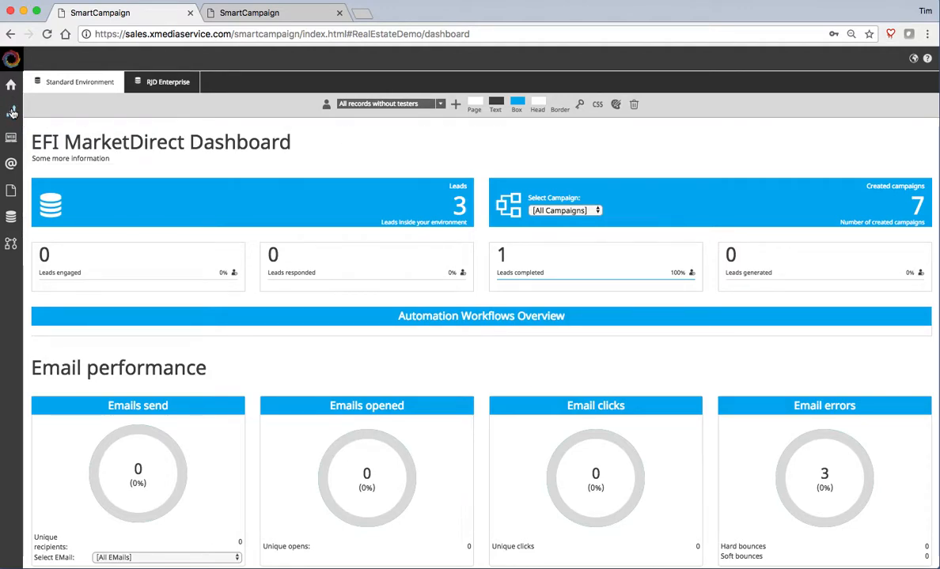
mouse_move(11, 111)
mouse_move(151, 107)
click(211, 132)
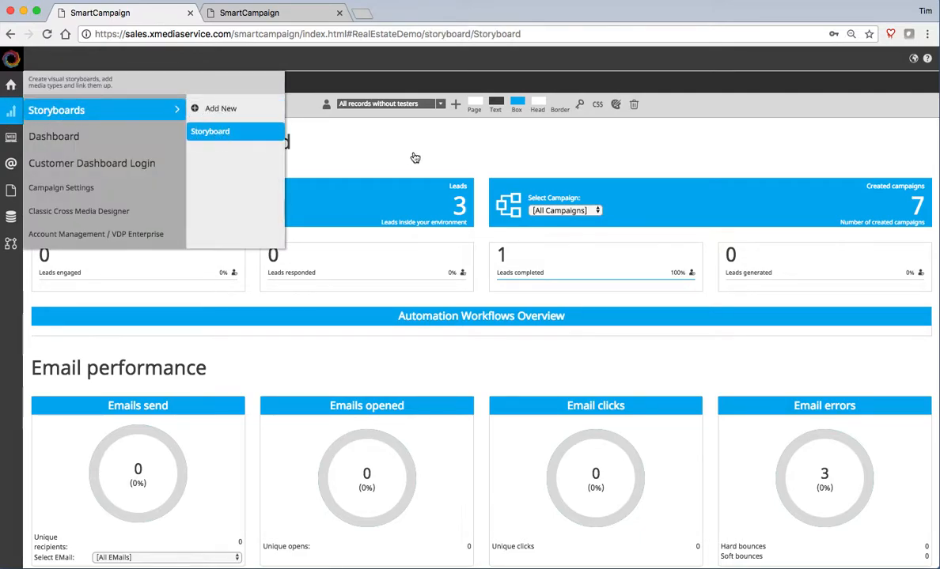